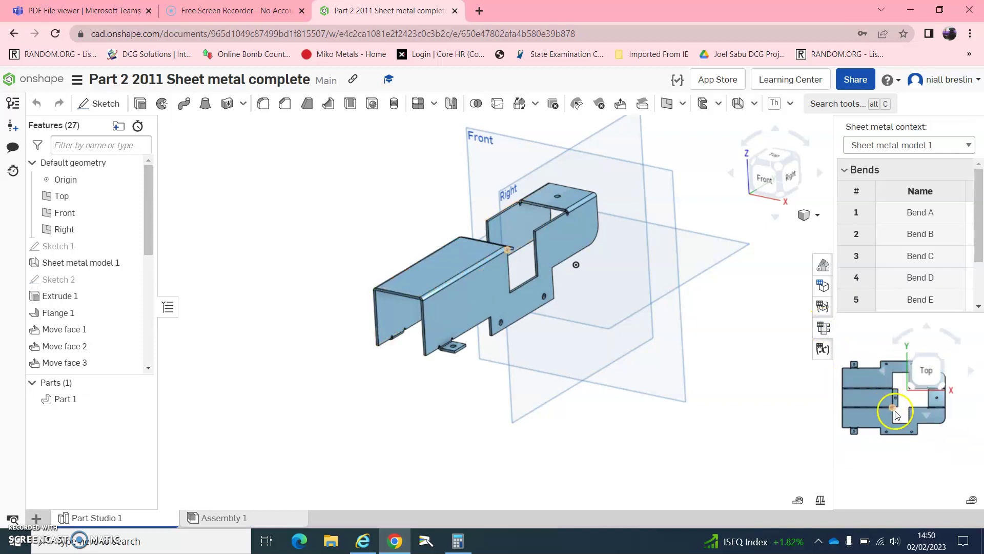
Widen the bend table and flat pattern view to examine the finished sheet metal part.
left_click_drag(834, 398, 678, 399)
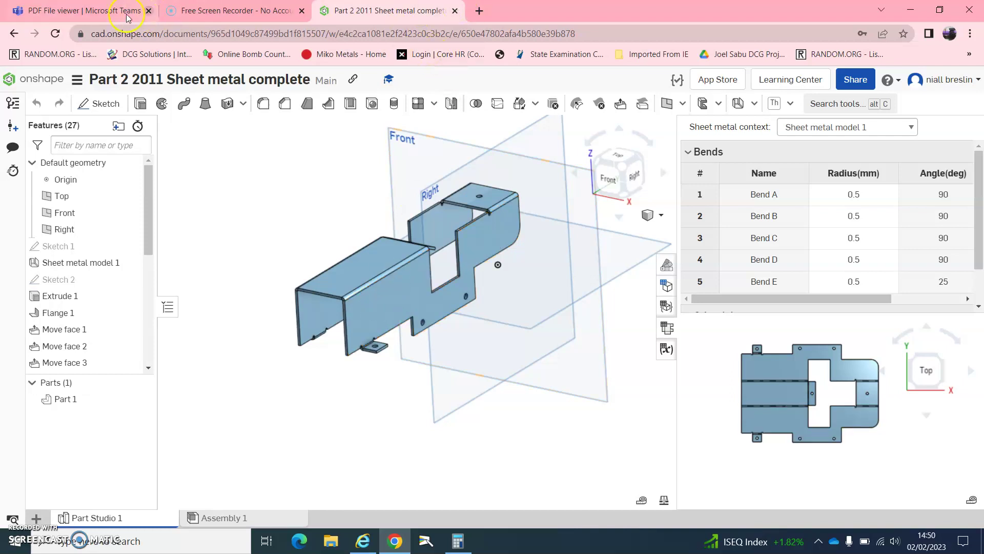
Create a new document named "Part 2 tractor".
left_click(11, 79)
left_click(56, 110)
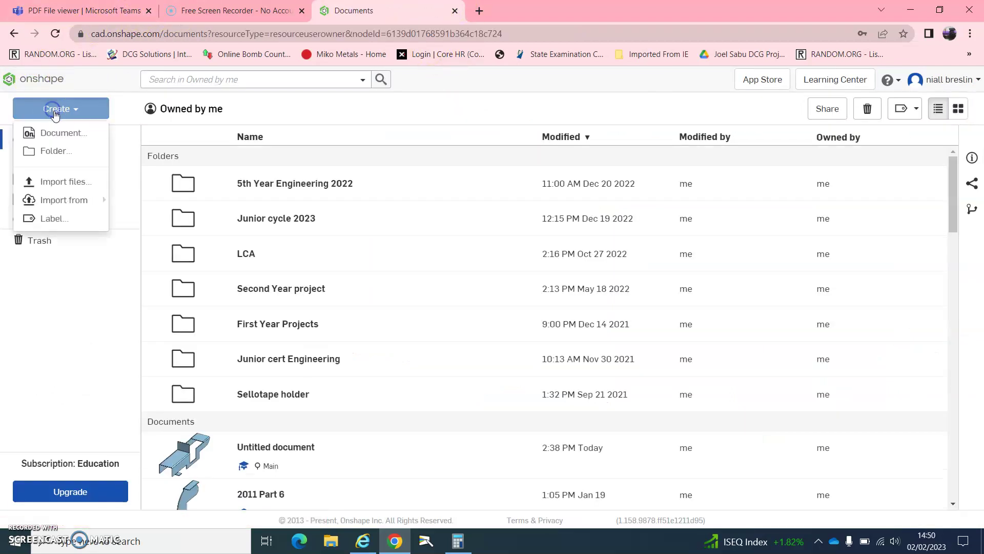
left_click(61, 133)
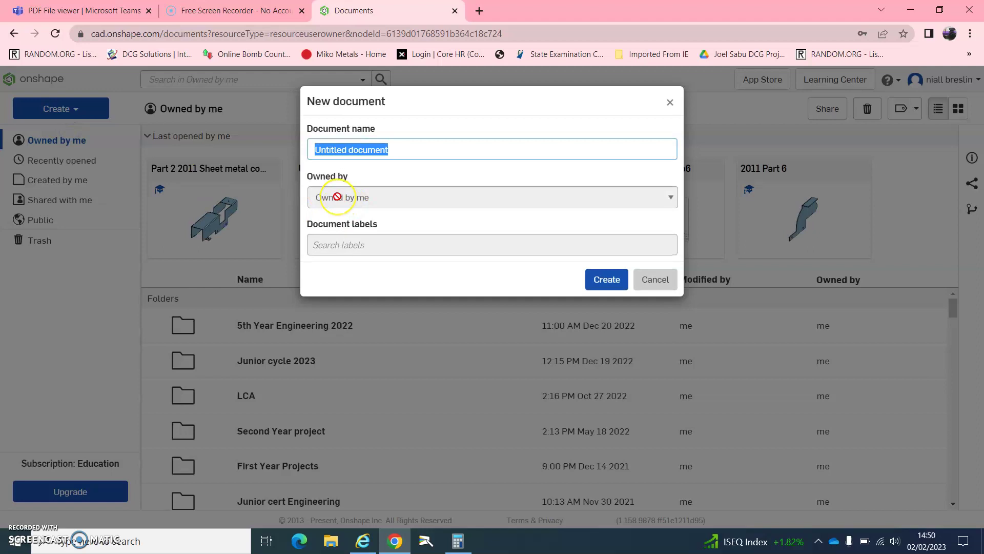
type("Part 2 tractor")
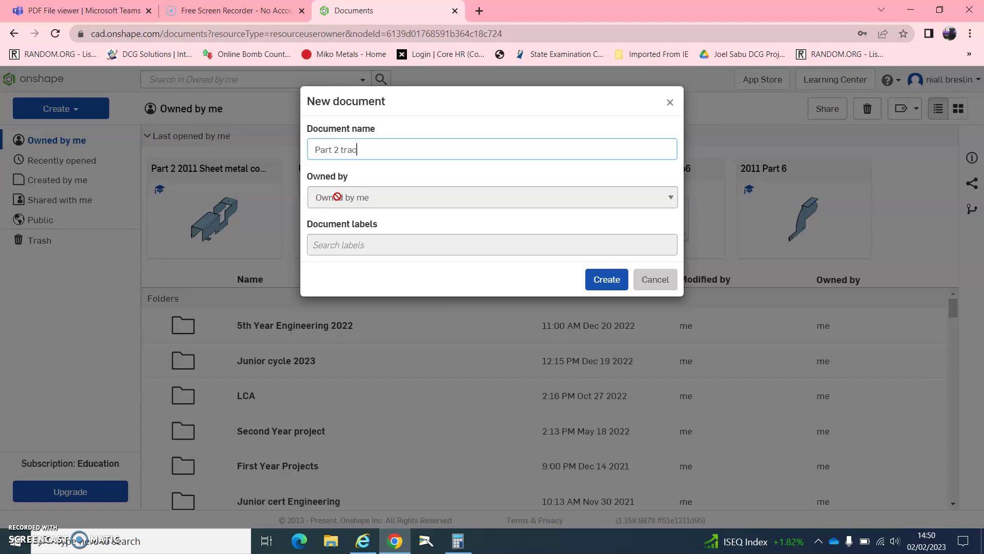
left_click(606, 280)
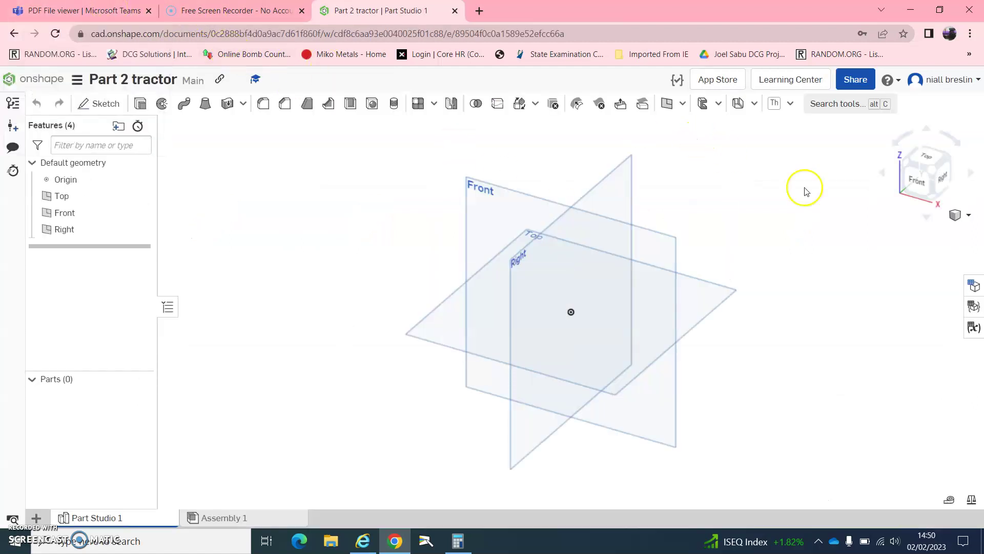
Sketch three connected lines on the Front plane, forming a rectangular profile about 42 mm high, open at its base and straddling the origin.
left_click(919, 178)
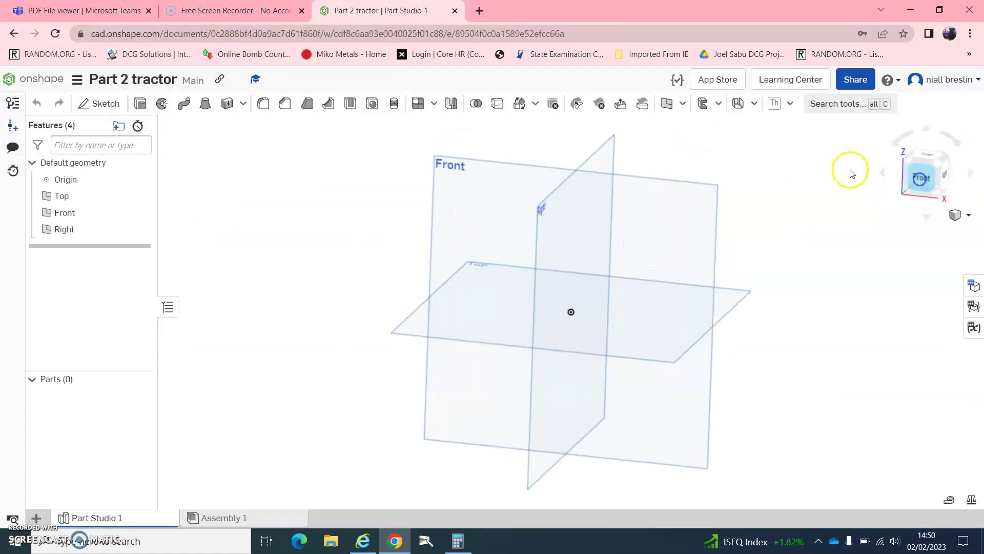
left_click(98, 103)
left_click(408, 145)
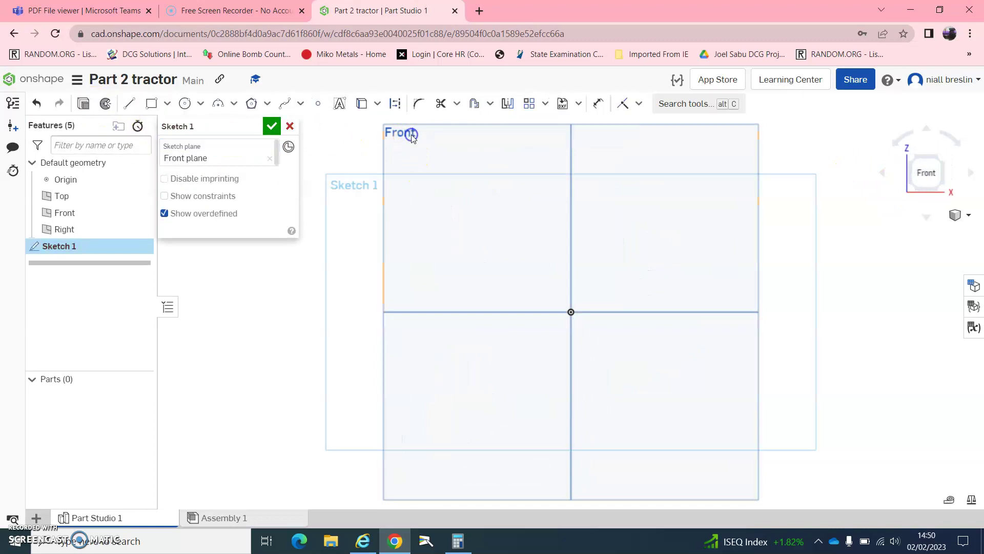
left_click(128, 104)
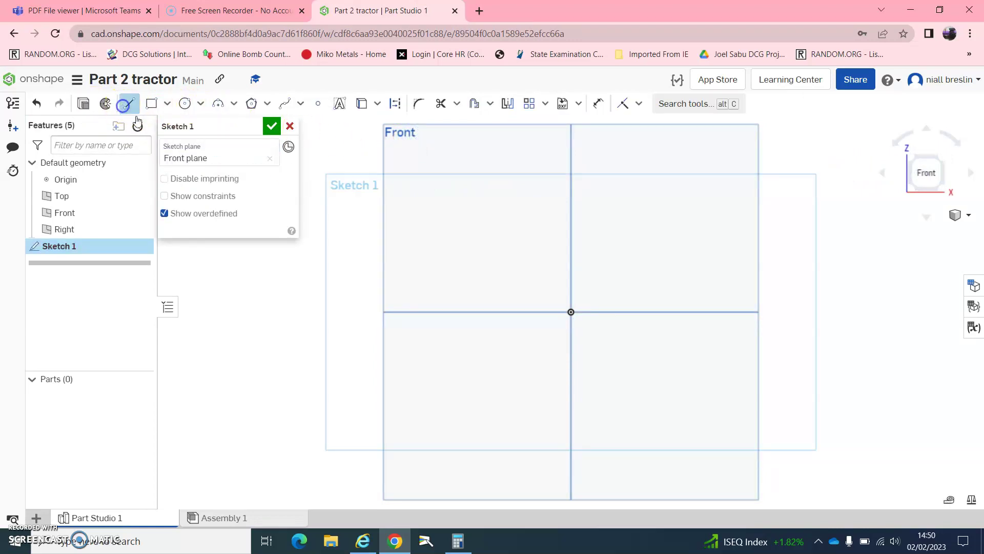
left_click(472, 314)
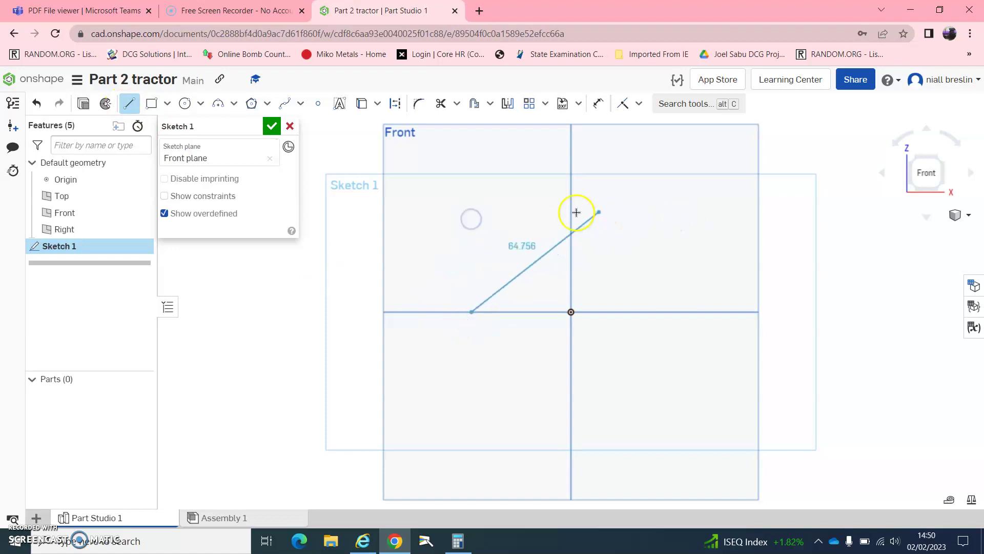
left_click(472, 207)
left_click(658, 209)
left_click(658, 311)
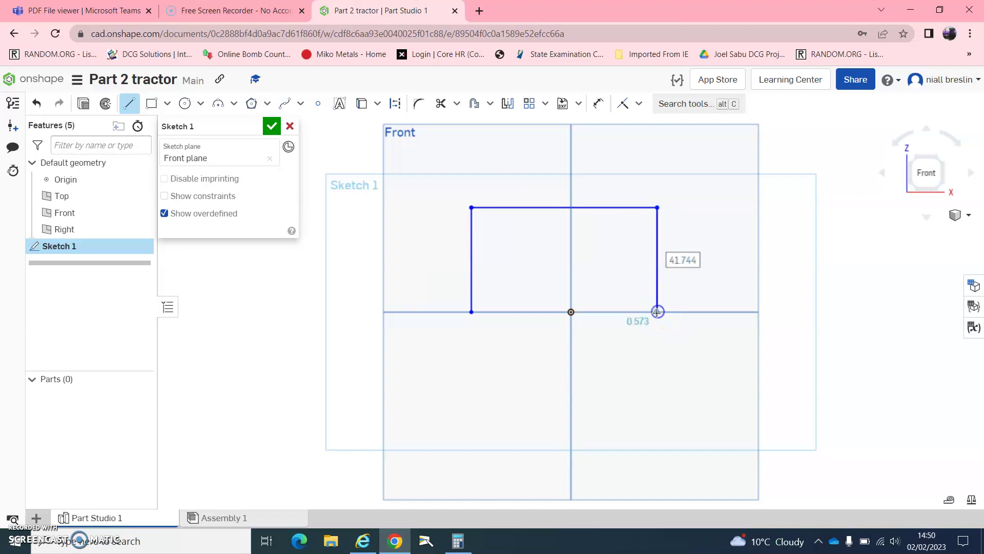
Check part 2's width in the PDF drawing and dimension the profile's left vertical line 18 mm from the vertical centre plane.
left_click(141, 11)
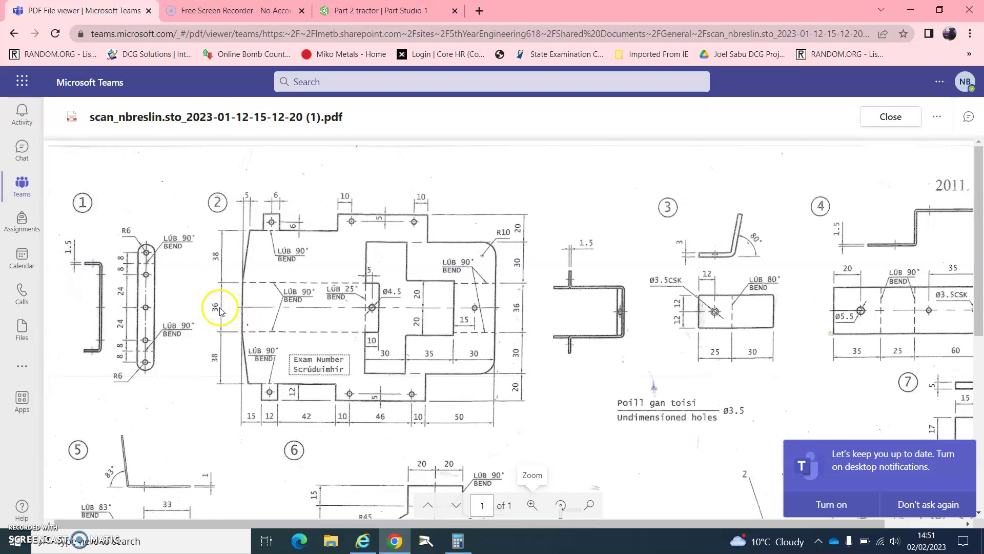
left_click(350, 9)
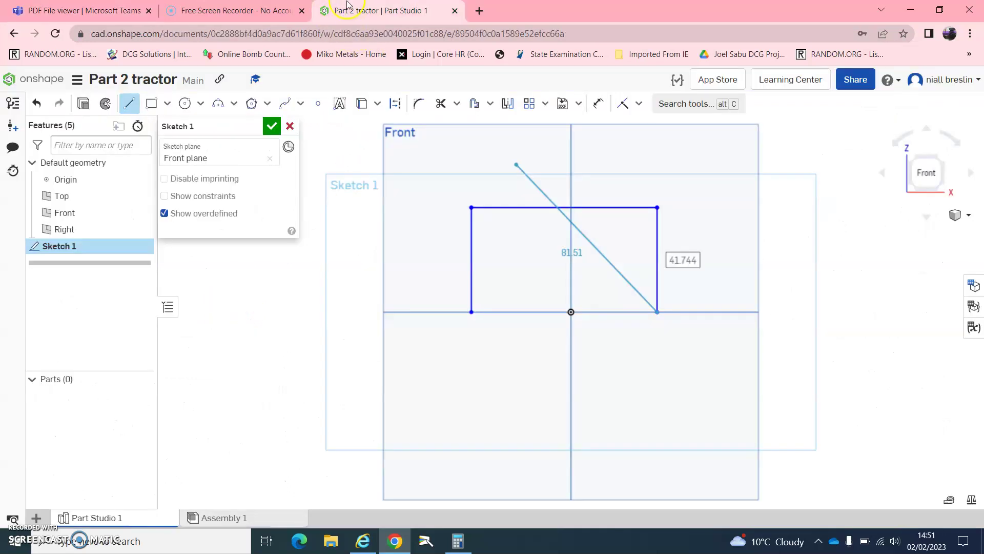
key("d")
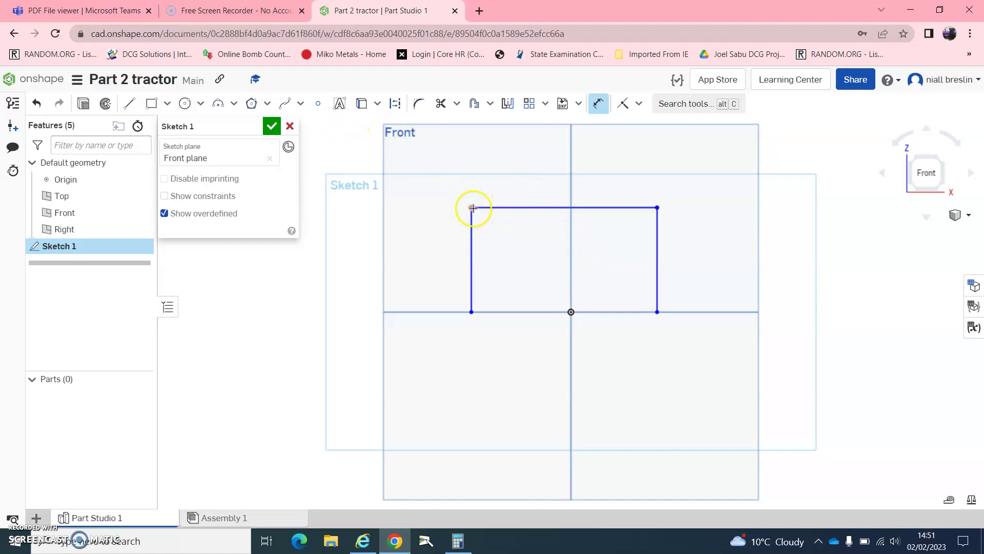
left_click(510, 161)
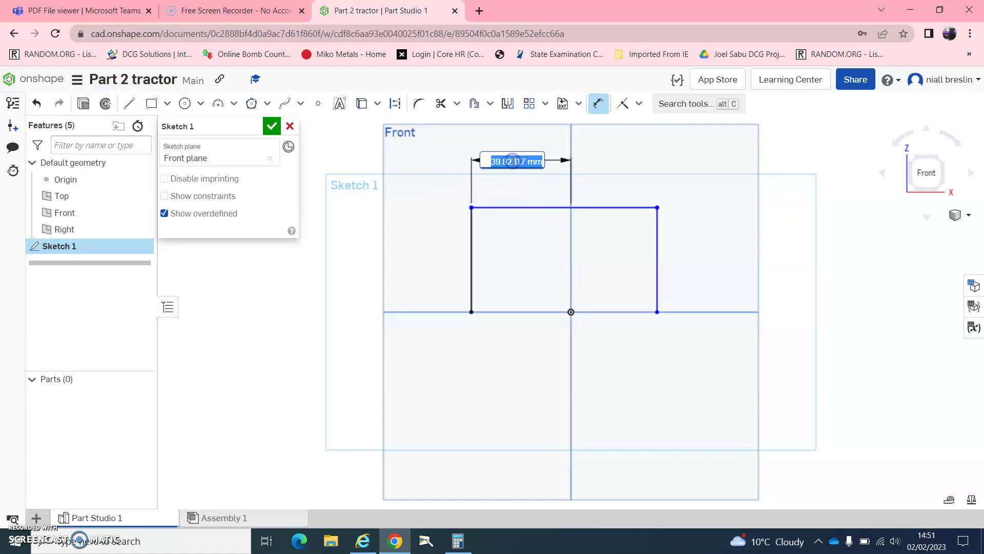
type("18")
key("Return")
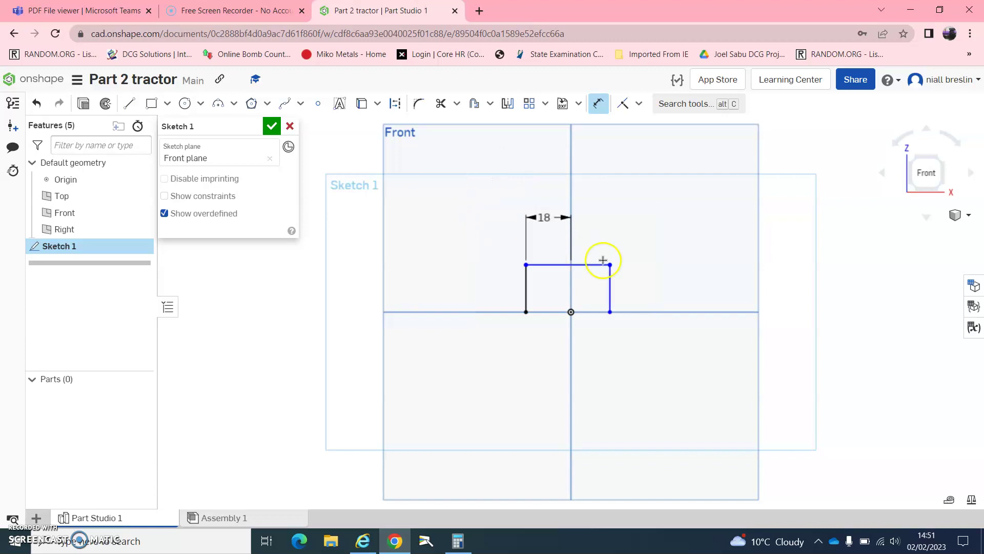
Dimension the profile's right vertical line 18 mm from the vertical centre plane.
left_click(610, 265)
left_click(572, 251)
left_click(589, 217)
type("18")
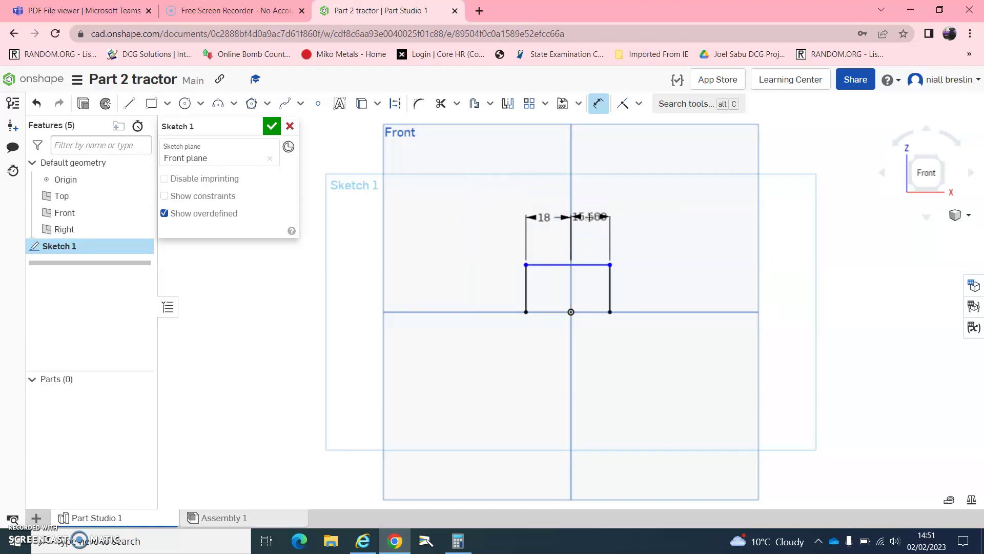
key("Return")
Look up part 2's side height in the PDF drawing and add 38 + 12 in Calculator.
left_click(82, 10)
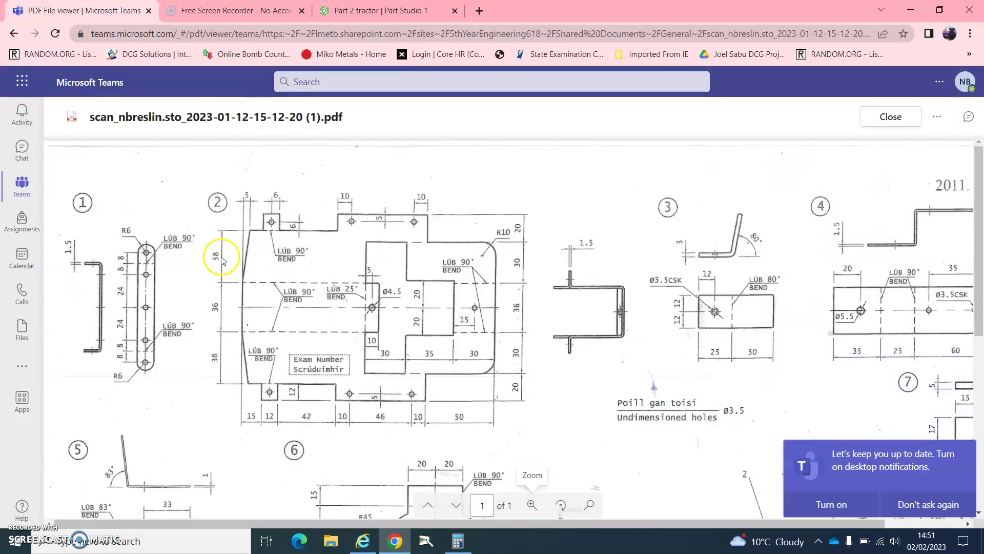
left_click(458, 542)
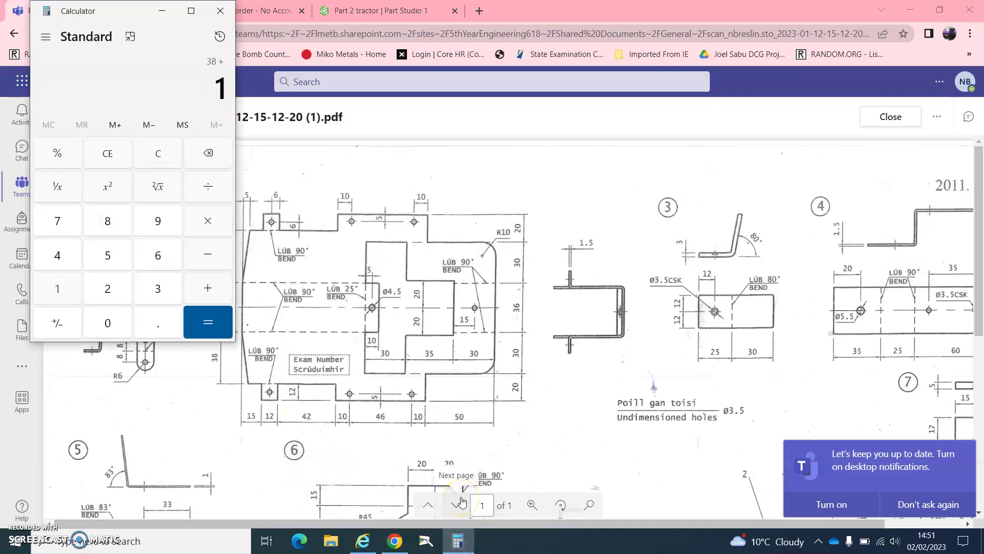
key("Return")
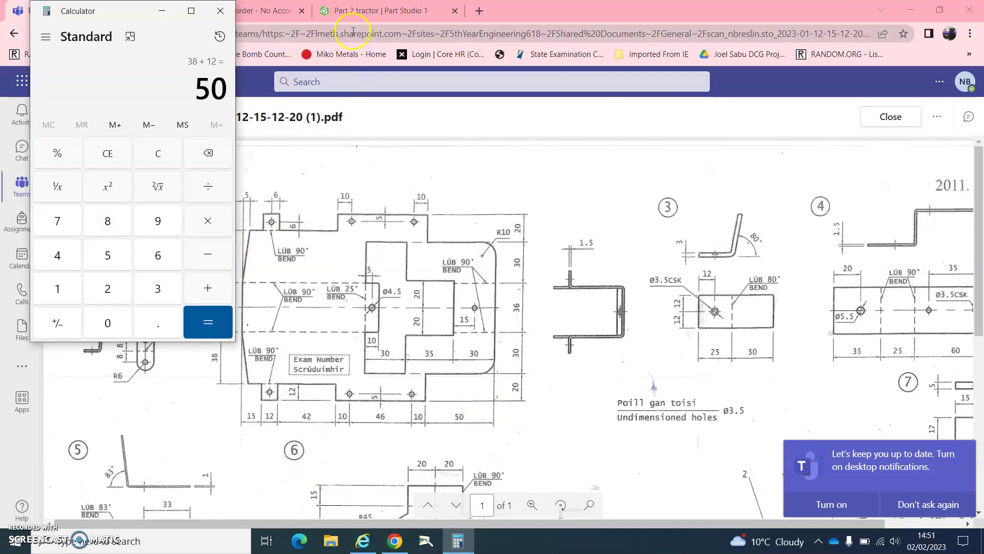
Return to the Onshape sketch, dimension the profile's left vertical line to 50 mm and finish the sketch.
left_click(370, 11)
left_click(526, 285)
left_click(467, 285)
type("50")
key("Return")
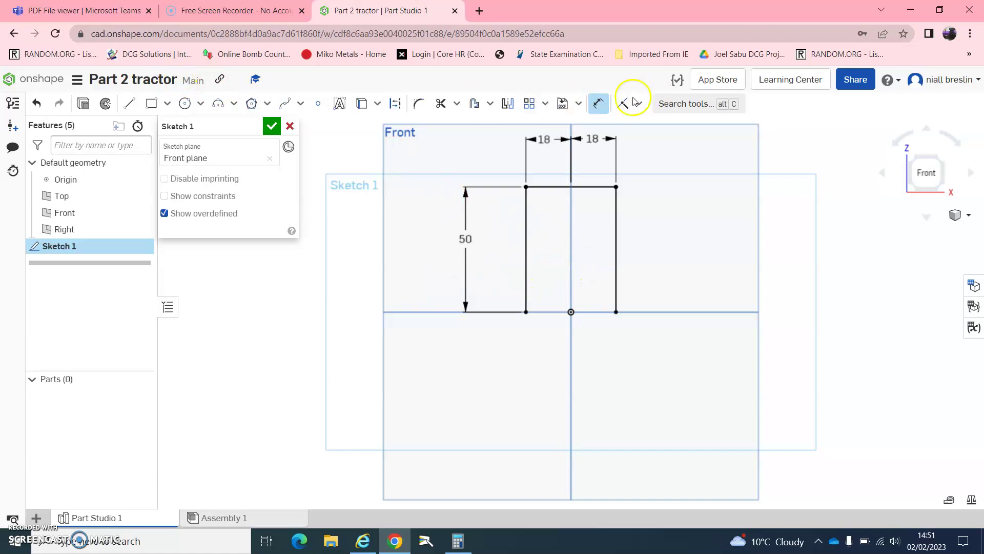
left_click(271, 126)
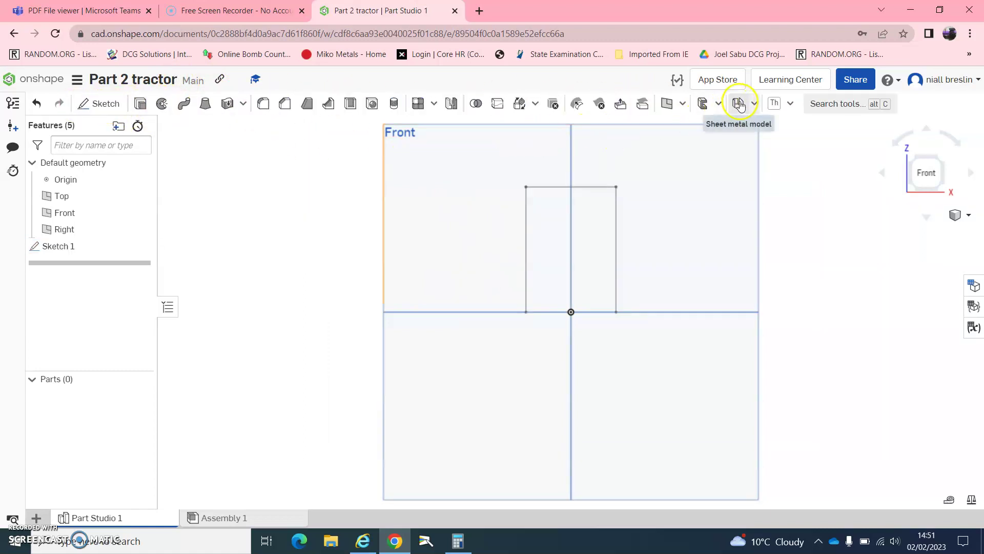
Start a sheet metal model by Extrude from the three sketch lines, with 1.5 mm thickness and 0.5 mm bend radius.
left_click(755, 103)
left_click(758, 126)
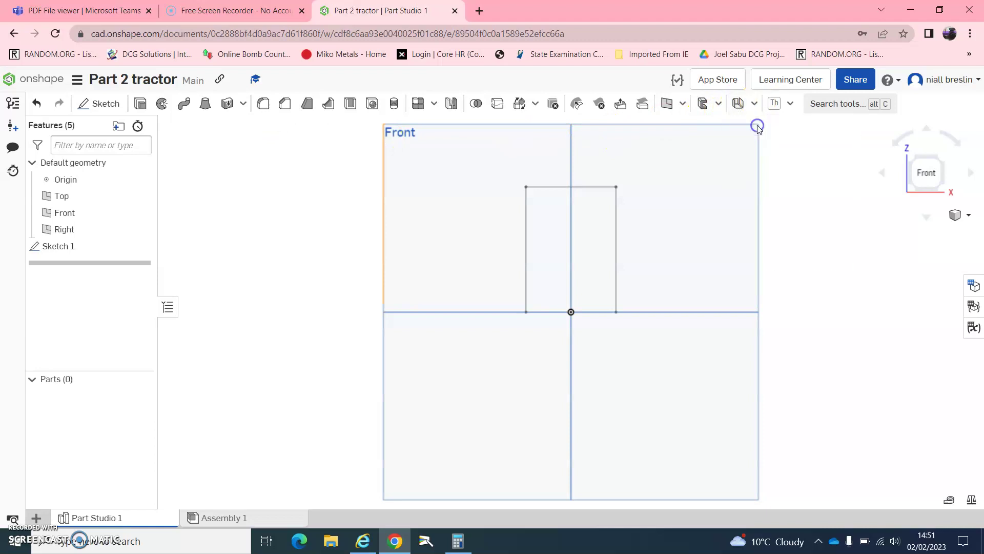
right_click_drag(695, 202, 668, 211)
left_click(226, 145)
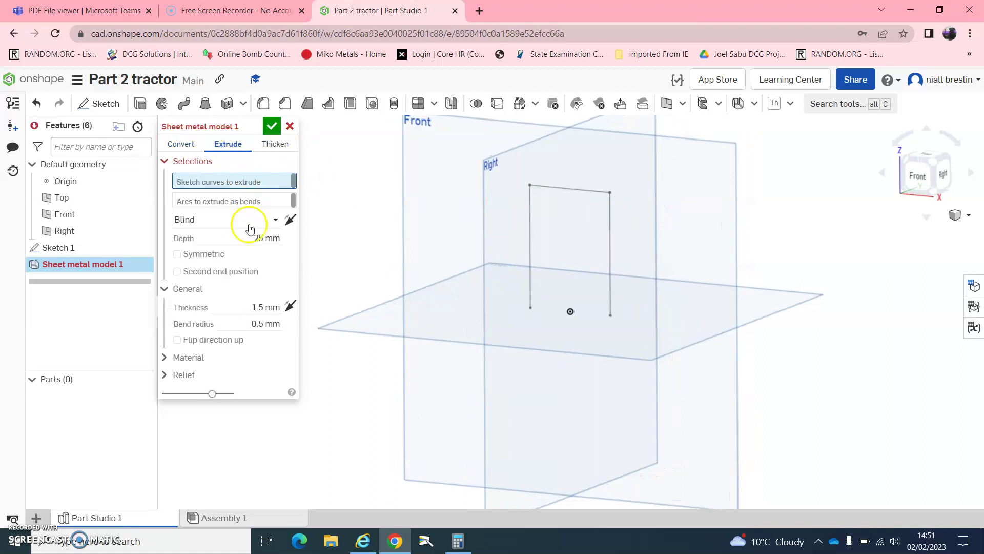
left_click(266, 309)
left_click(262, 325)
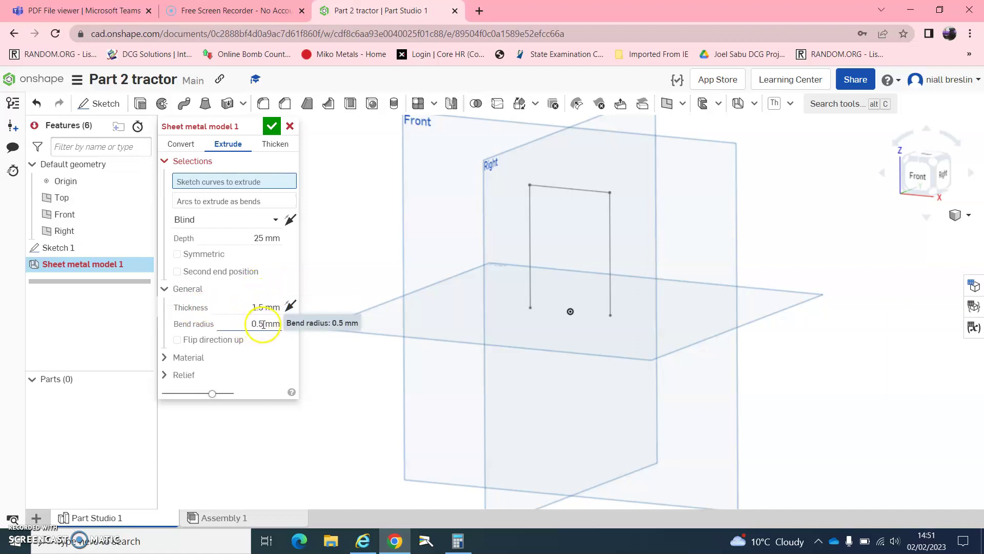
left_click(575, 190)
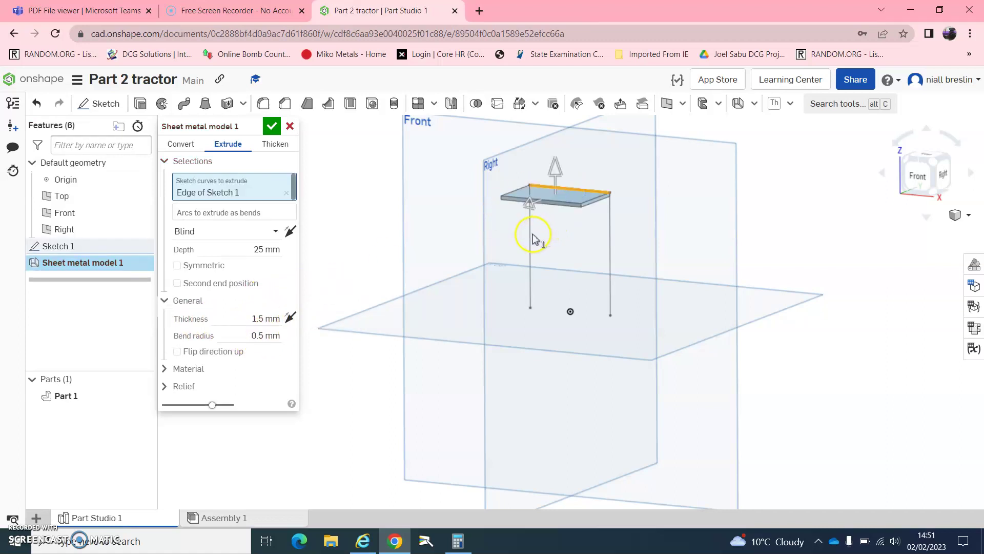
left_click(532, 238)
left_click(610, 241)
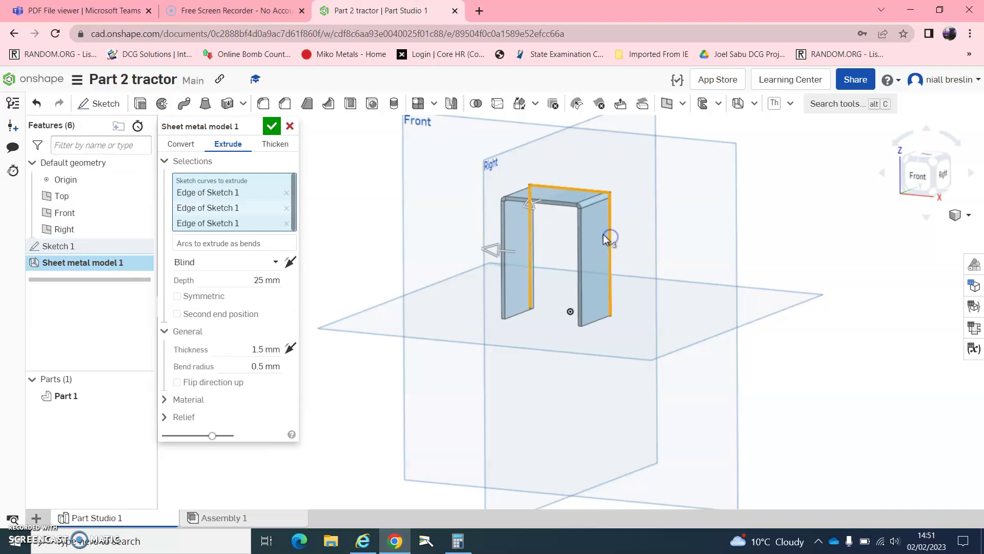
Add up part 2's overall length in Calculator from the PDF drawing's dimensions 15, 12, 42, 10, 46, 10 and 50.
left_click(209, 282)
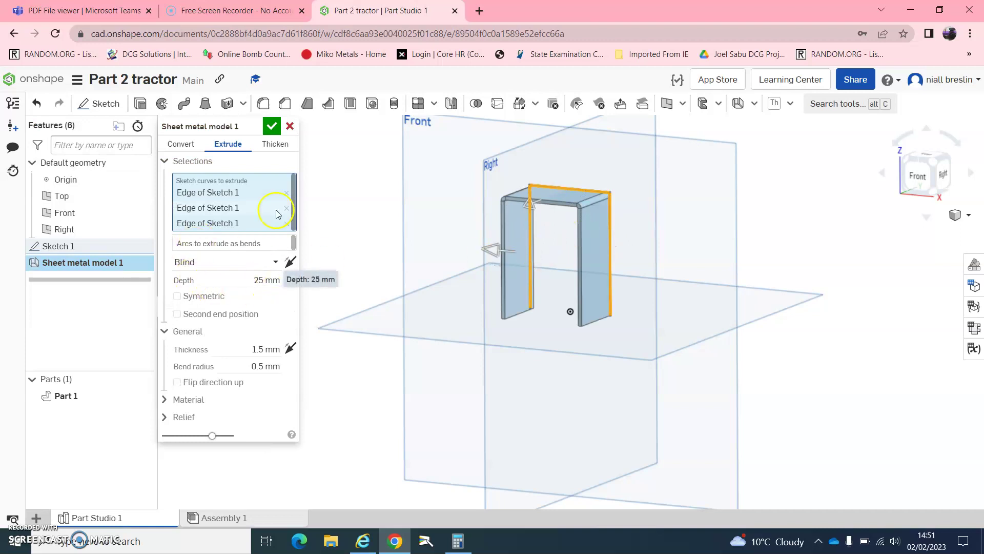
left_click(231, 10)
left_click(85, 10)
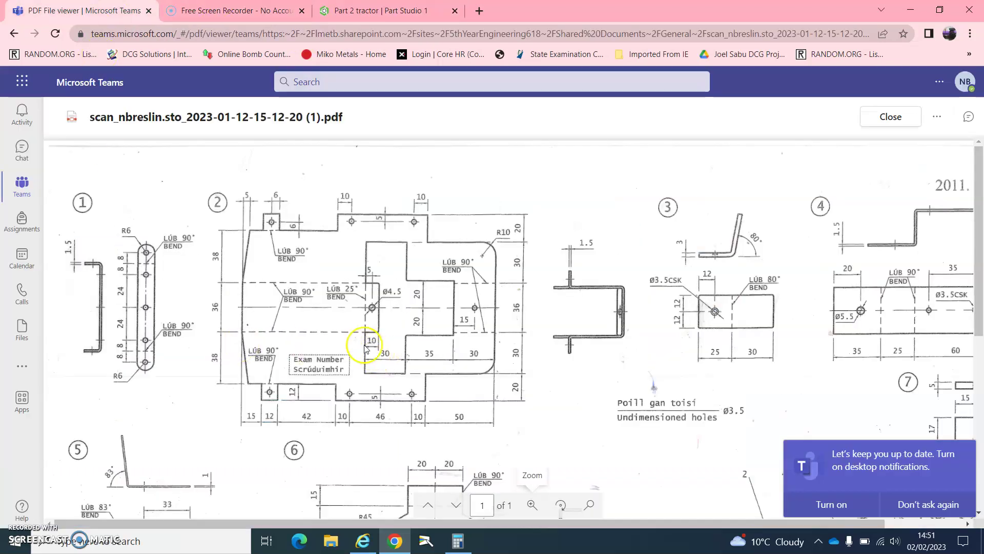
left_click(458, 541)
left_click(199, 329)
type("1")
type("5 +")
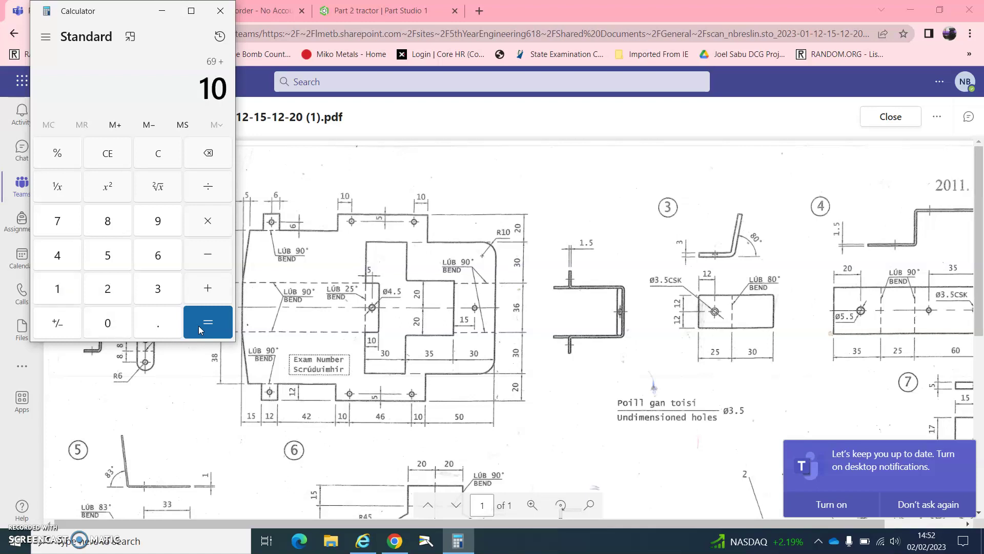
type("+")
left_click(200, 328)
left_click(162, 10)
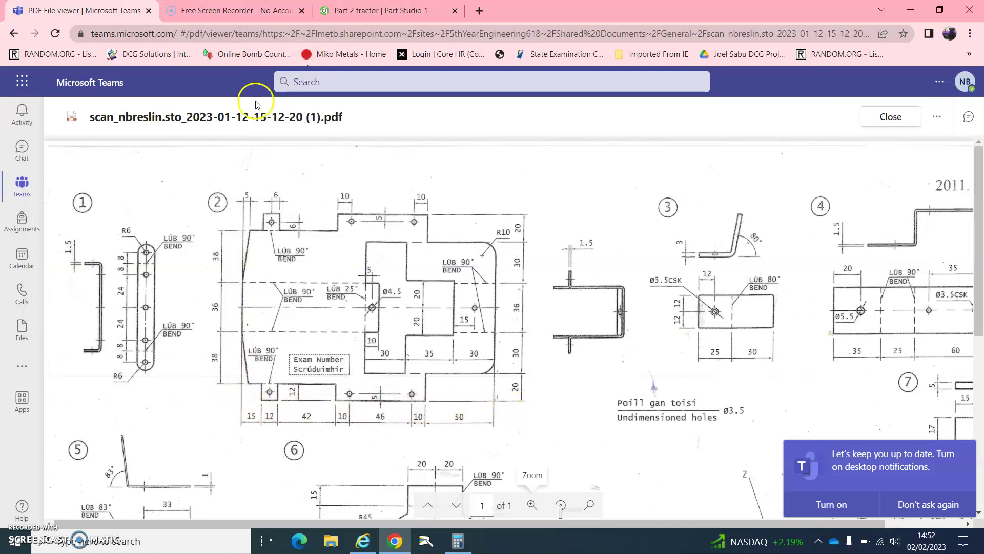
Return to Onshape, set the sheet metal extrusion depth to 185 mm and accept the feature.
left_click(352, 6)
left_click(260, 279)
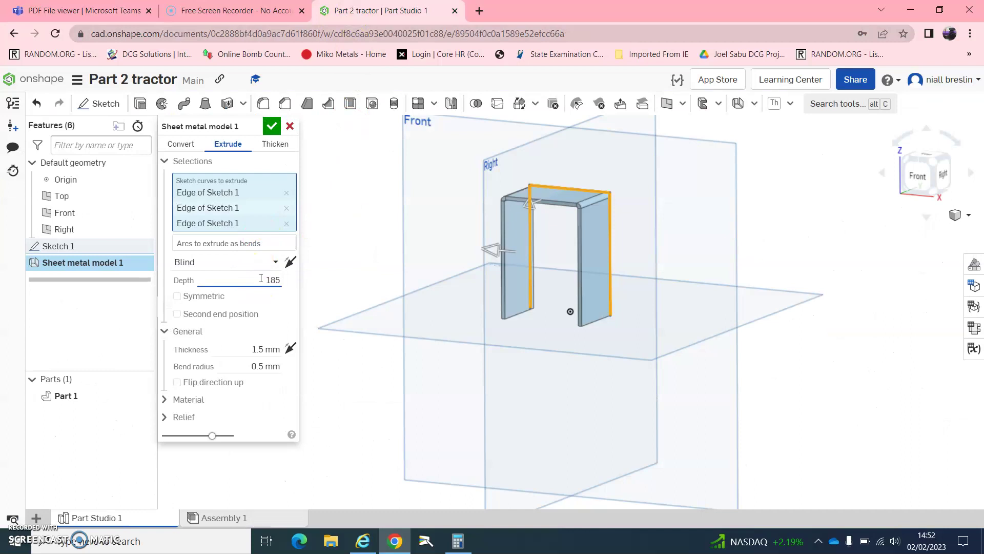
type("185")
key("Return")
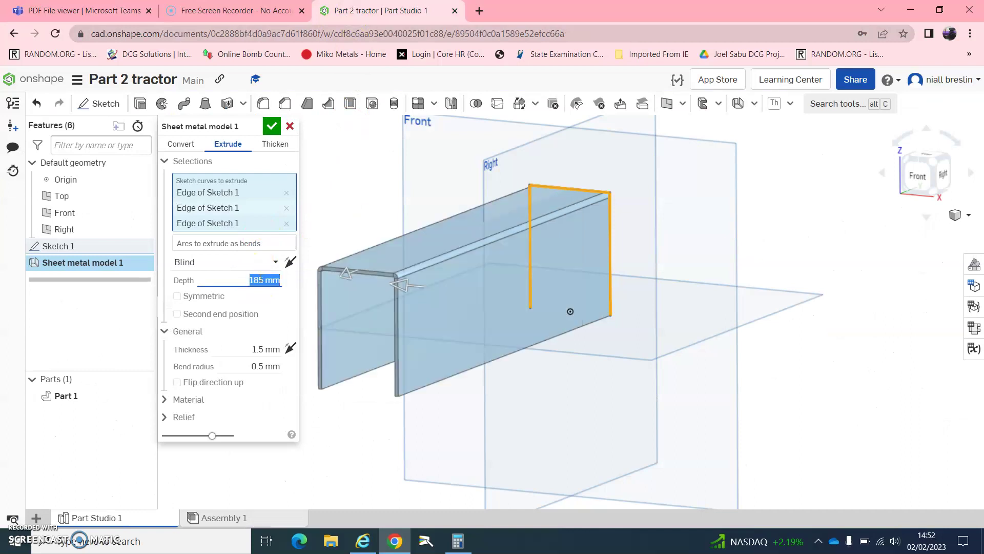
left_click(272, 126)
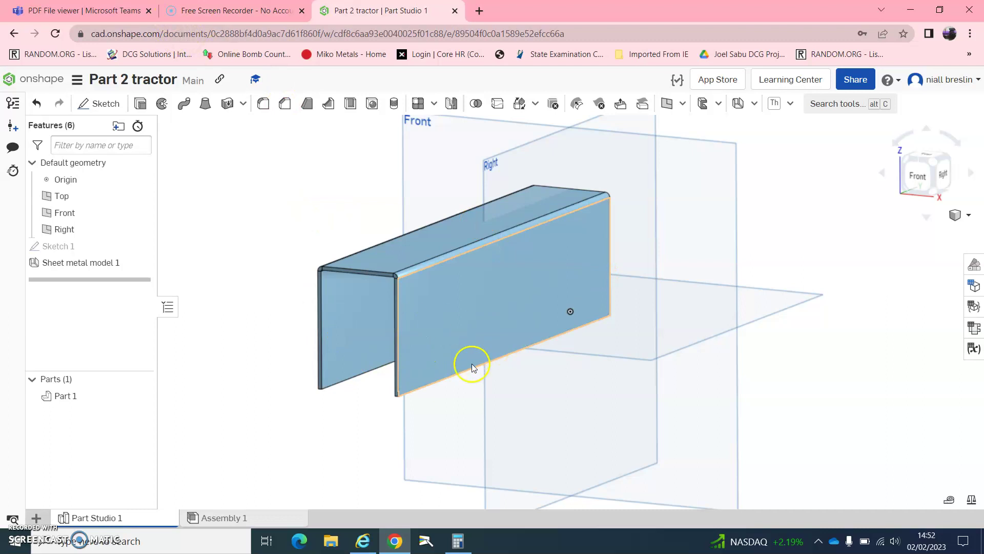
Close the Free Screen Recorder browser page and switch to the part 2 PDF drawing in Microsoft Teams.
left_click(236, 11)
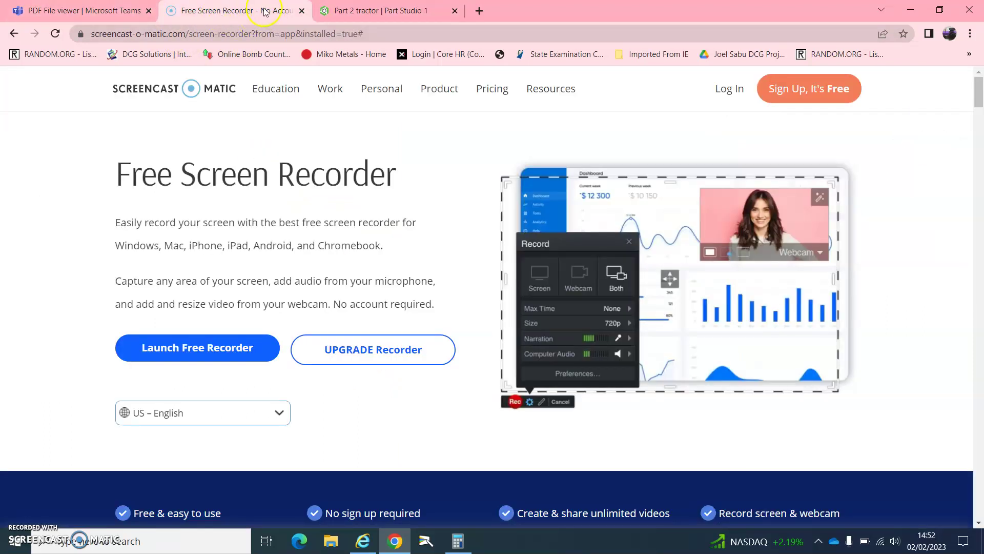
left_click(302, 11)
left_click(77, 10)
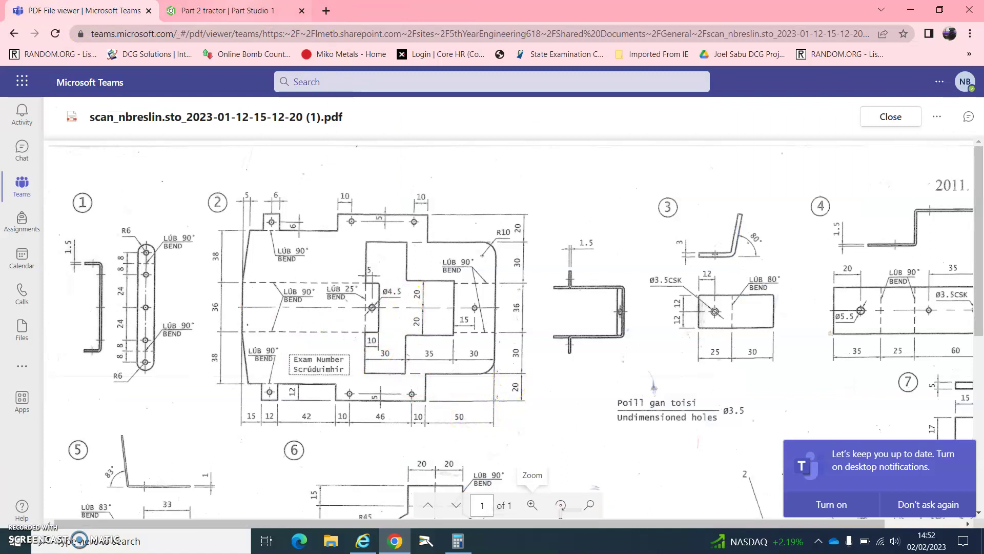
Switch to Onshape, start a sketch on the sheet metal's right outer face and draw a rectangle about 3.9 by 2 mm from the origin corner.
left_click(223, 8)
left_click(943, 175)
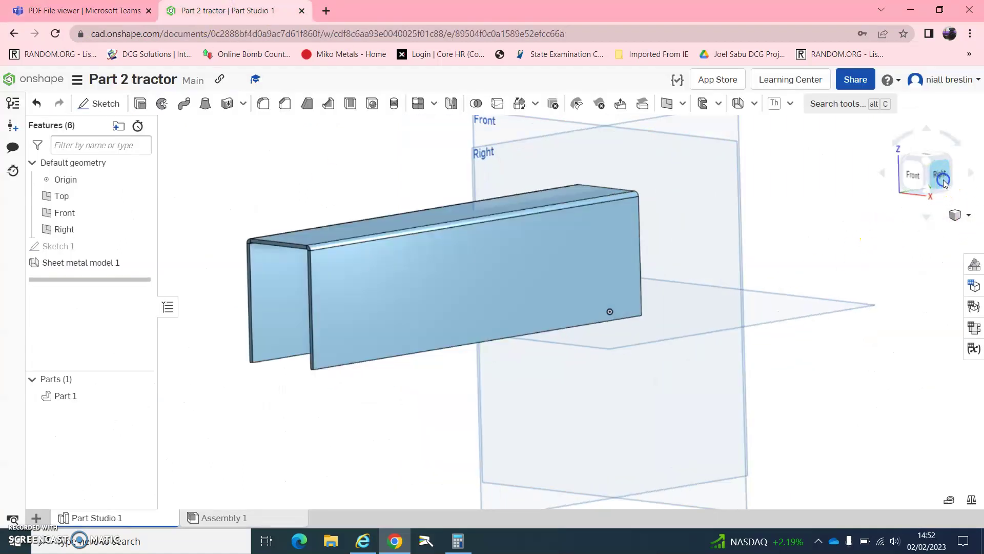
left_click(100, 104)
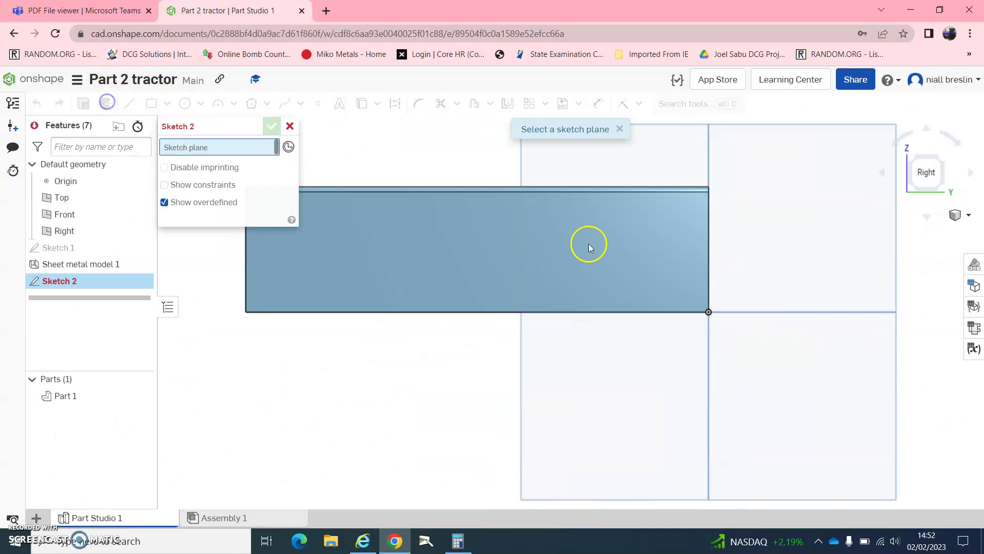
left_click(556, 236)
left_click(151, 103)
left_click(708, 311)
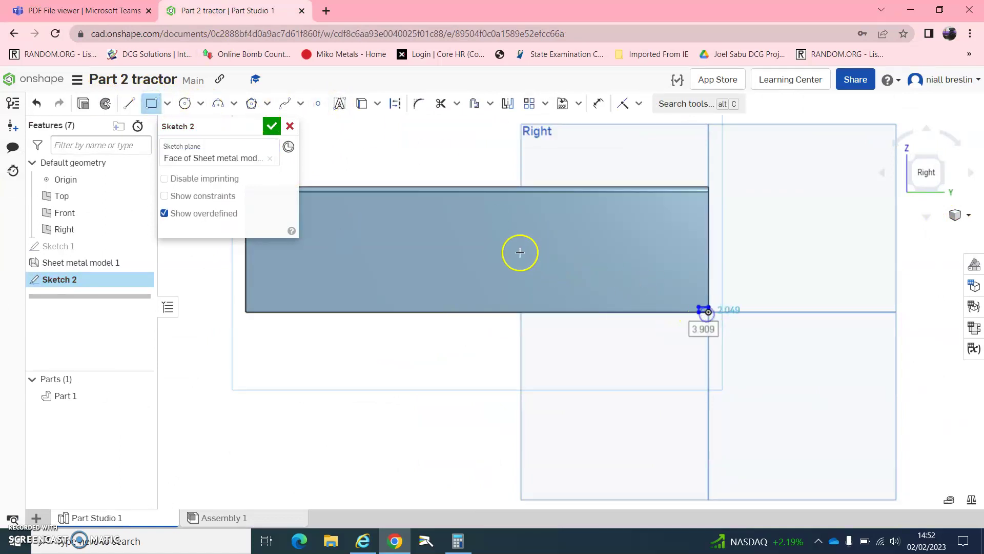
scroll(695, 312, "up", 5)
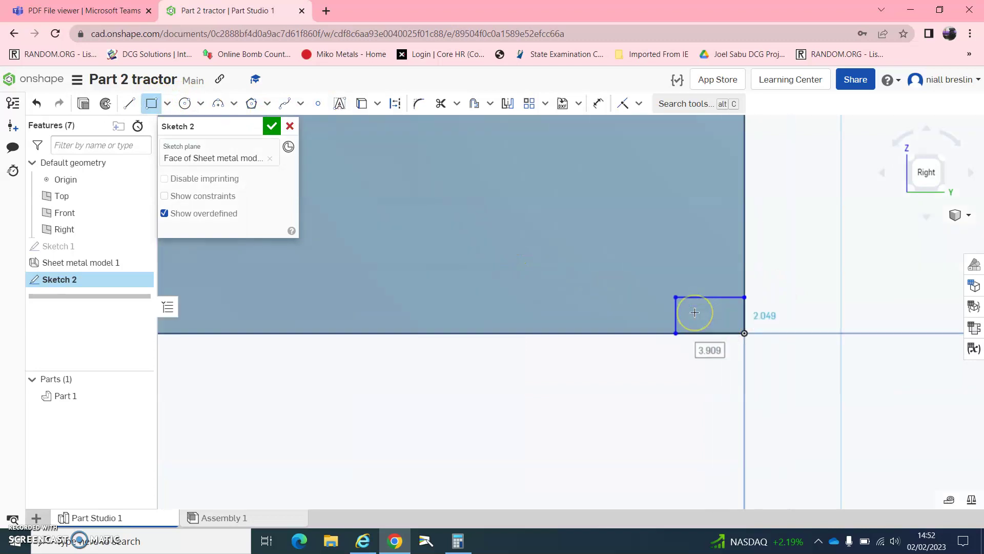
Dimension the rectangle at the origin corner to 20 mm high and 50 mm long.
key("d")
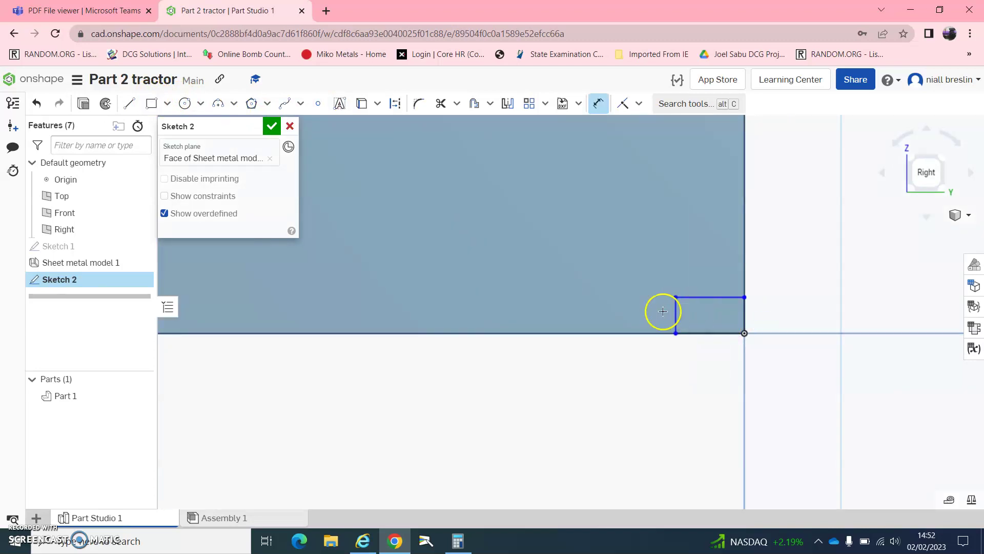
left_click(676, 310)
left_click(549, 312)
key("BackSpace")
key("Escape")
scroll(501, 296, "down", 5)
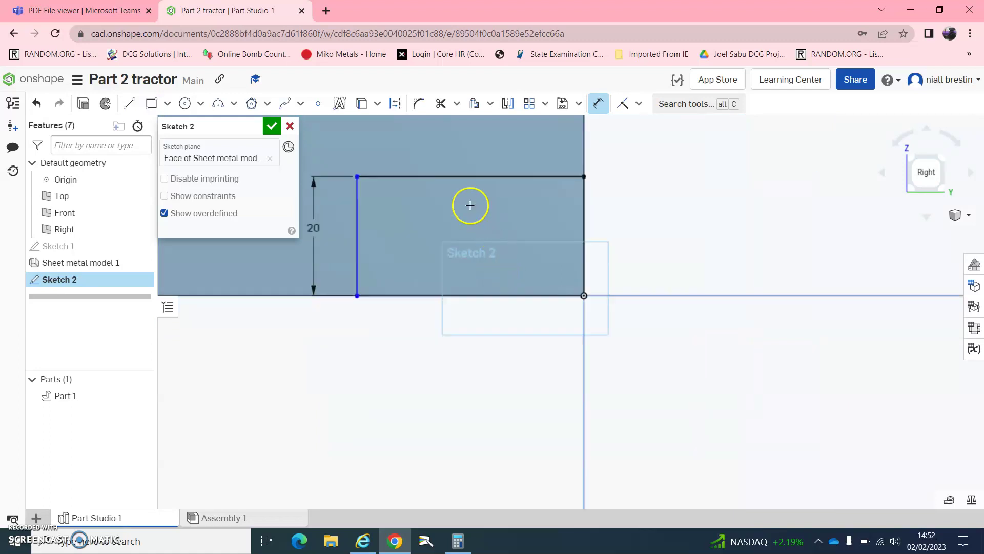
left_click(454, 175)
left_click(459, 148)
type("50")
key("Return")
scroll(451, 150, "down", 5)
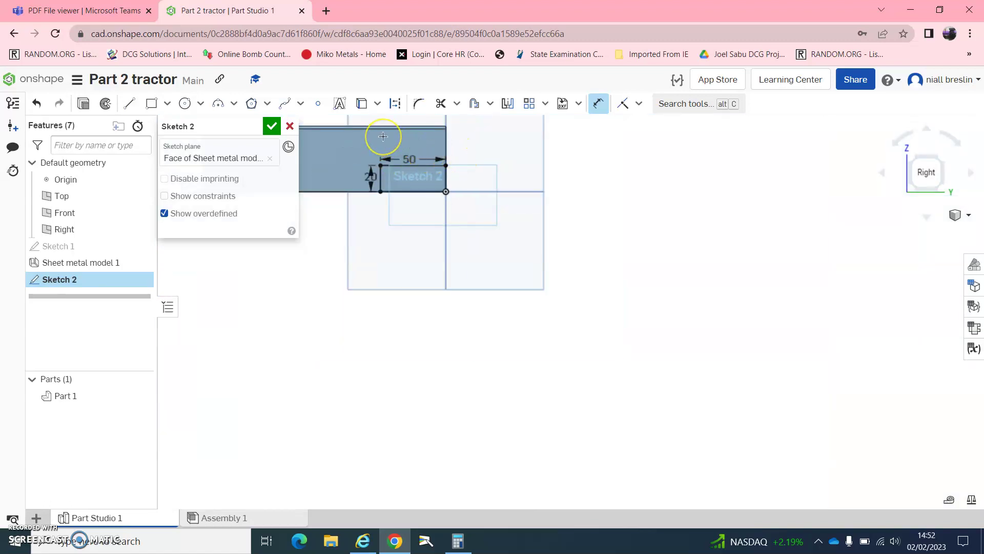
key("f")
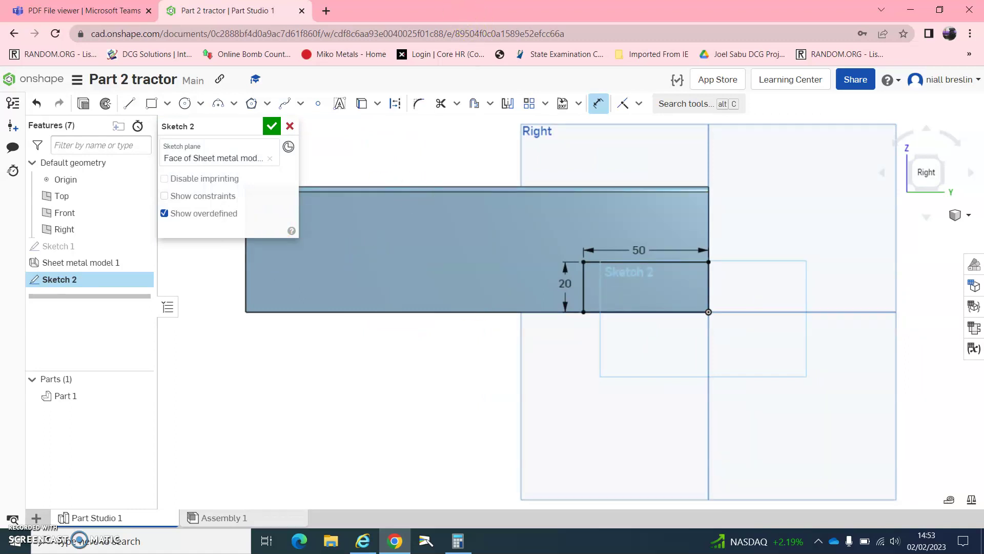
Add up the part 2 drawing dimensions 15, 12 and 42 in Calculator, and return to the Onshape sketch.
left_click(85, 10)
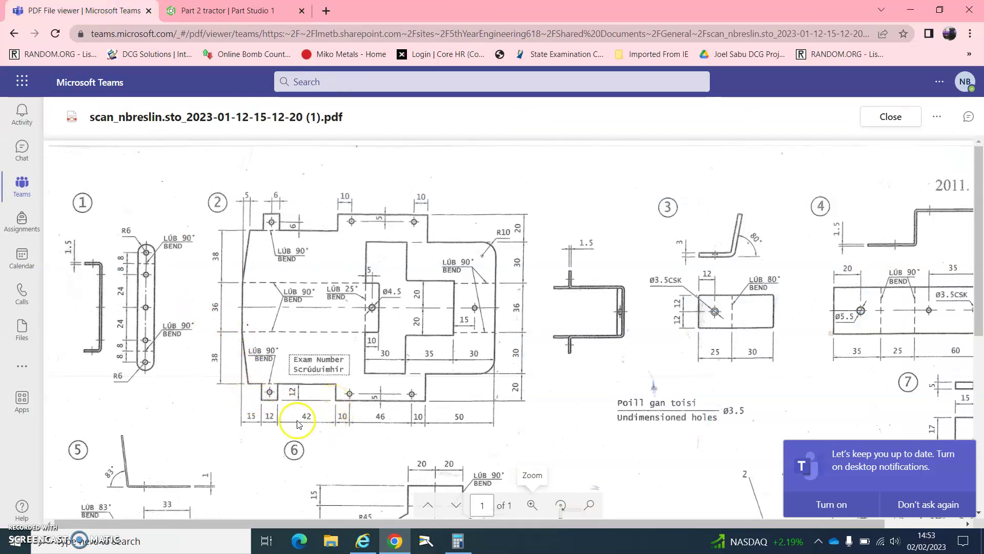
left_click(458, 538)
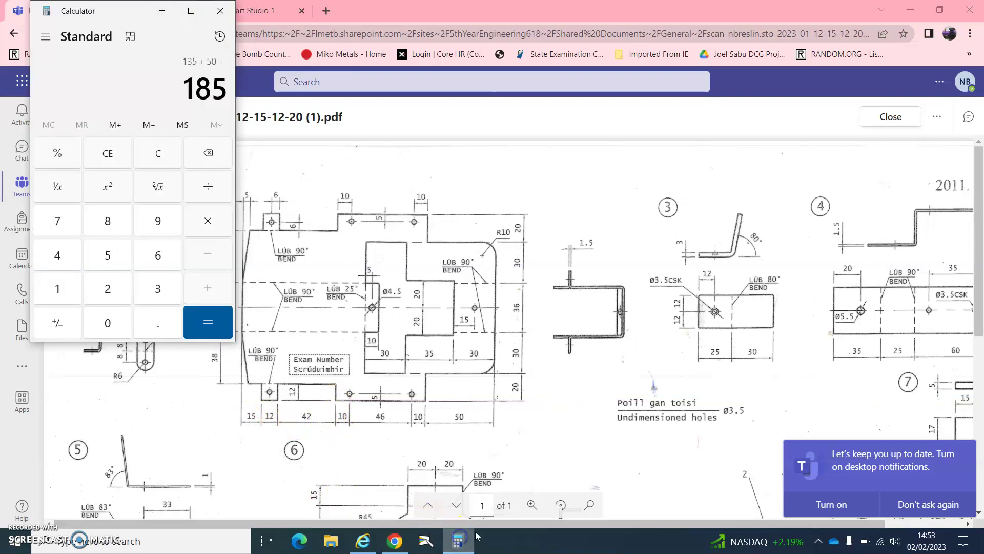
type("12")
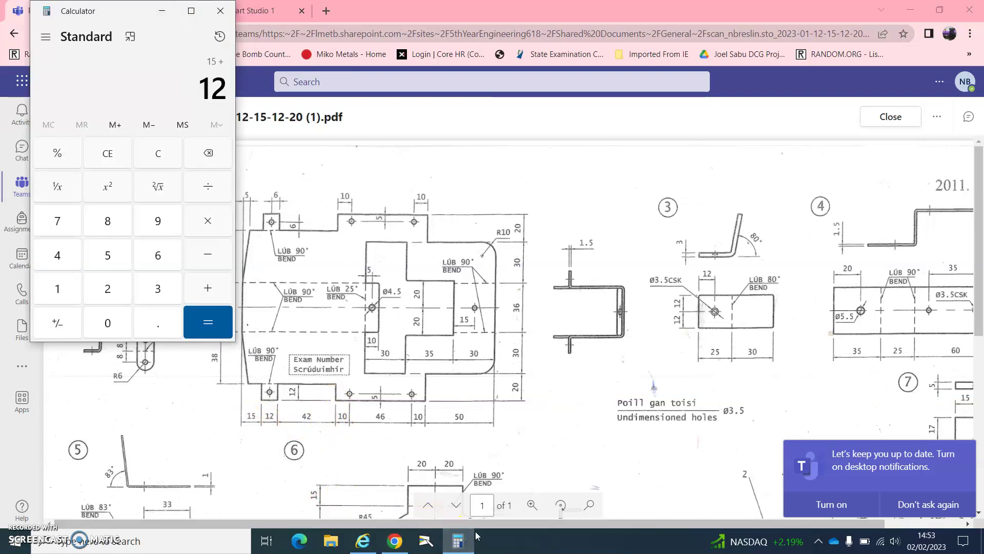
type("42")
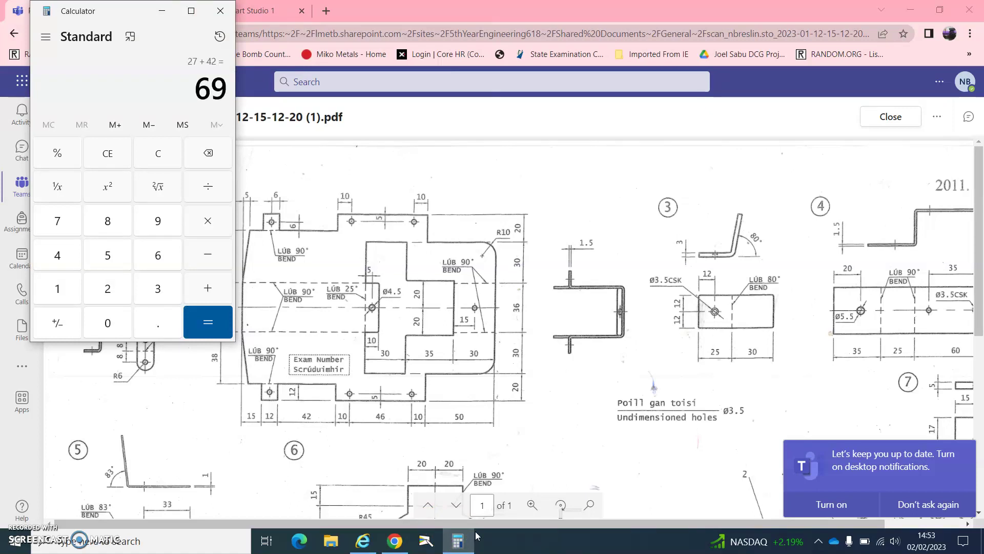
left_click(163, 13)
left_click(172, 12)
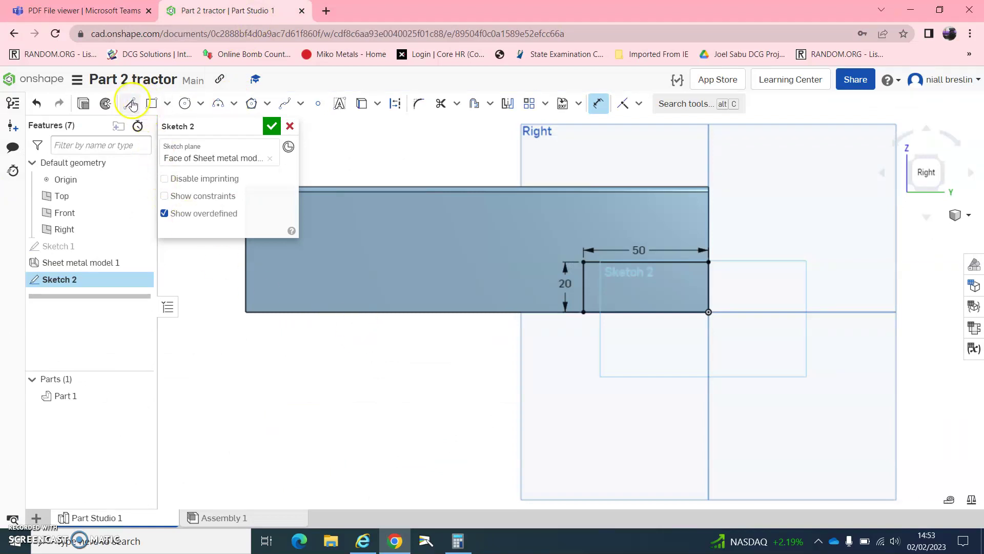
Sketch a second rectangle from the face's lower corner opposite the origin and dimension it 69 mm long and 12 mm high.
left_click(150, 102)
left_click(246, 311)
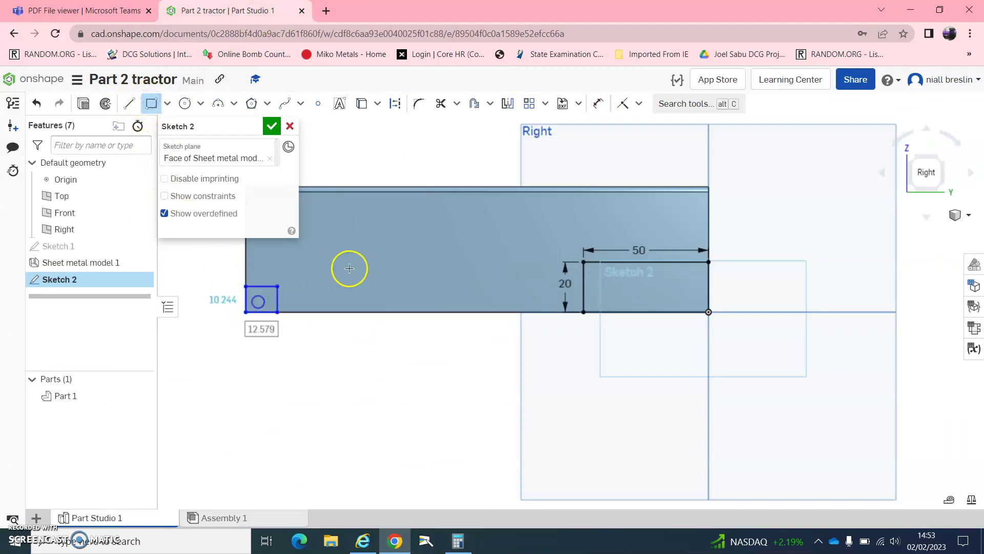
key("u")
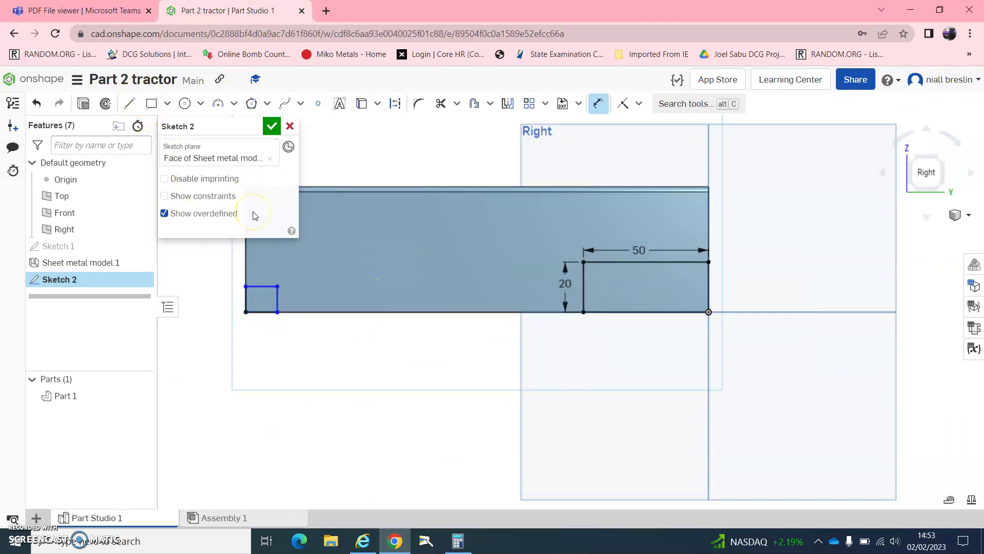
left_click(263, 286)
left_click(263, 264)
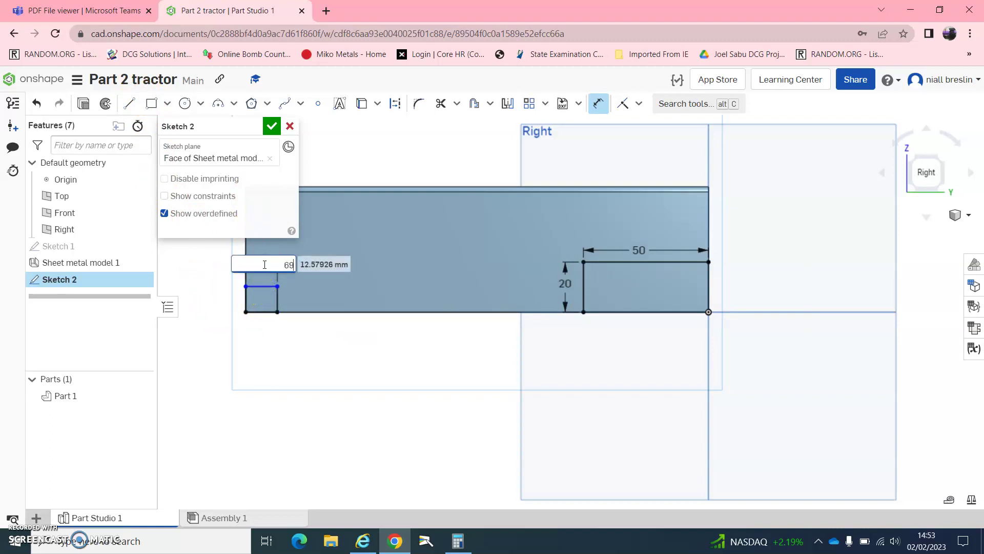
type("69")
key("Return")
left_click(419, 296)
left_click(478, 295)
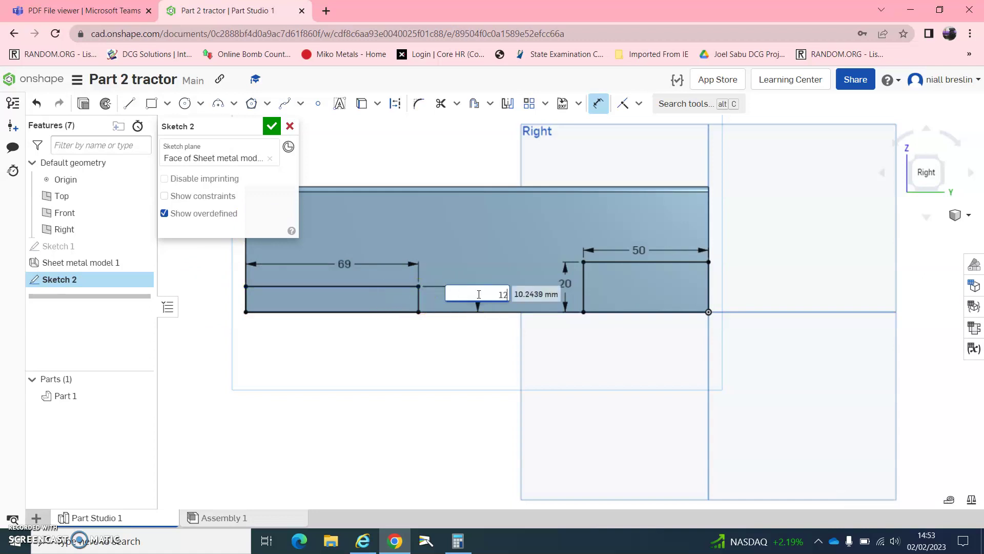
type("12")
key("Return")
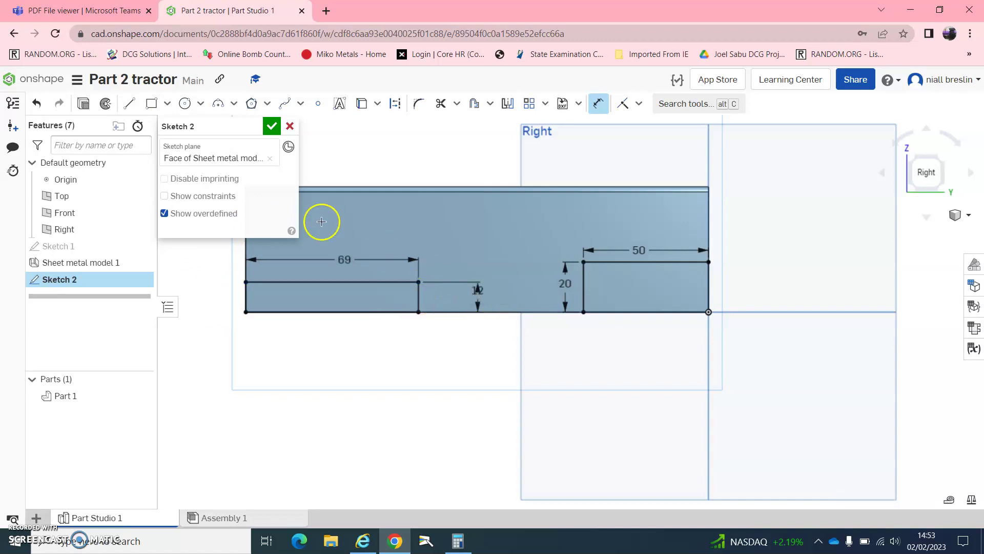
Finish the sketch and cut both rectangles through the two side walls with a Remove extrude 56 mm deep.
left_click(272, 126)
left_click(141, 104)
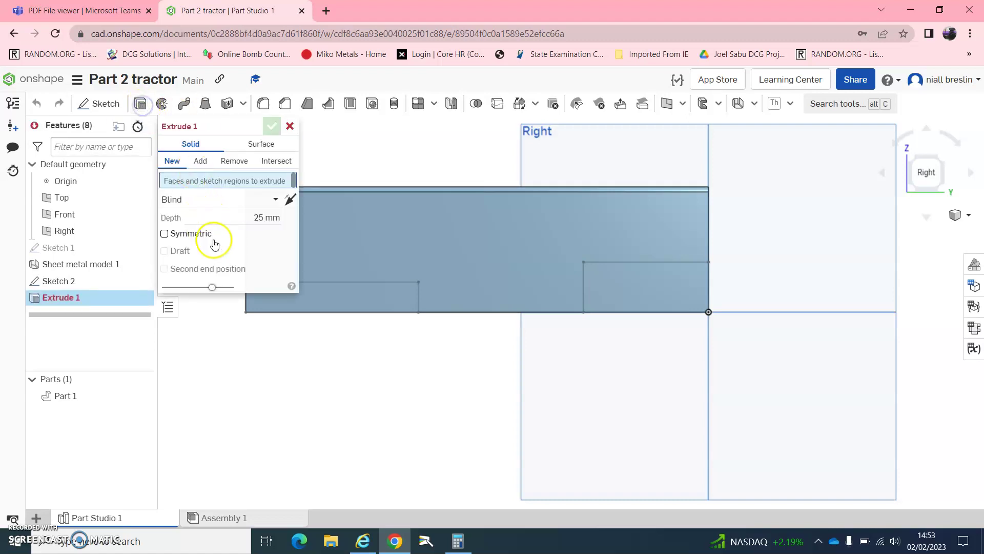
right_click_drag(323, 374, 373, 388)
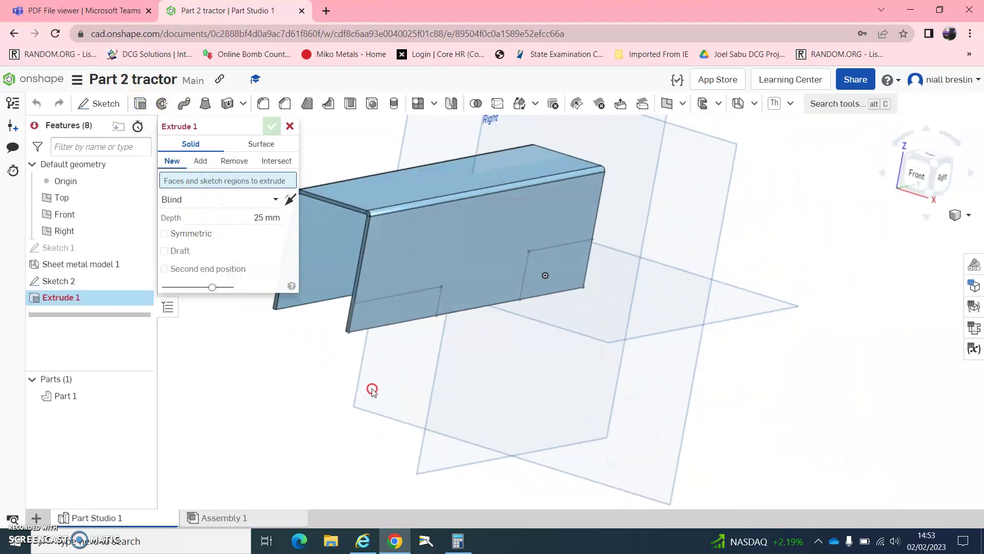
left_click(402, 302)
left_click(534, 283)
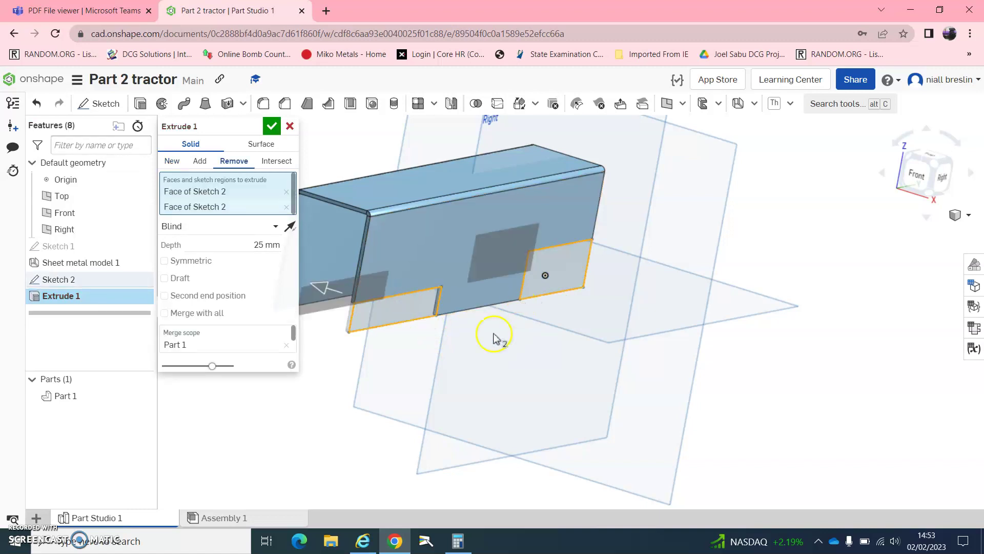
scroll(402, 378, "down", 3)
left_click_drag(339, 315, 305, 305)
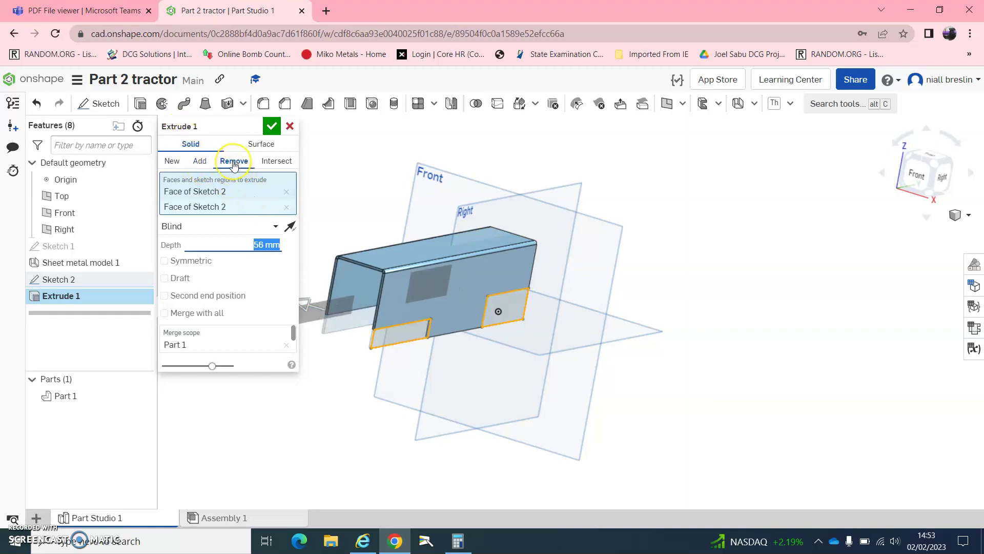
left_click(272, 126)
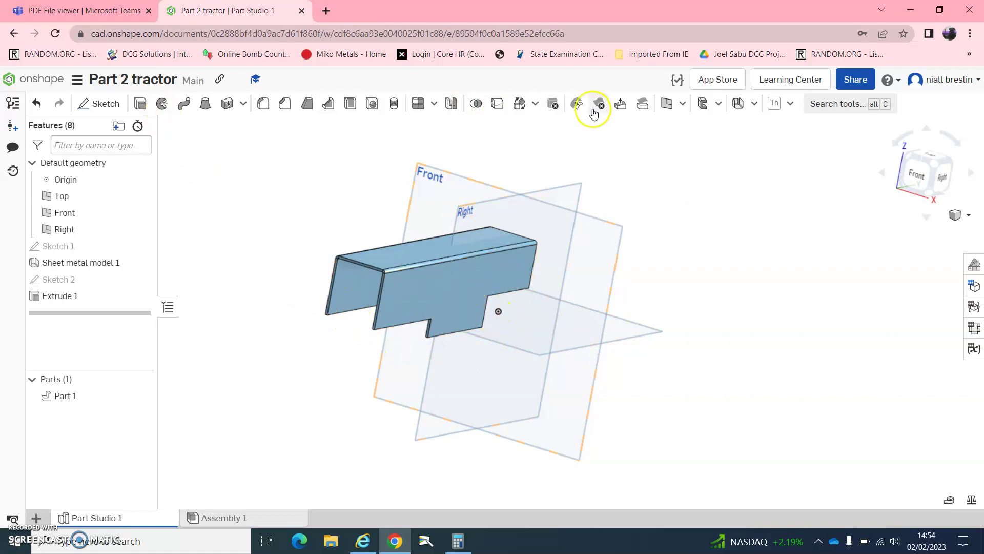
Start a sheet metal Flange on the lower edge face of the 69 mm long notch in the right side wall.
left_click(739, 104)
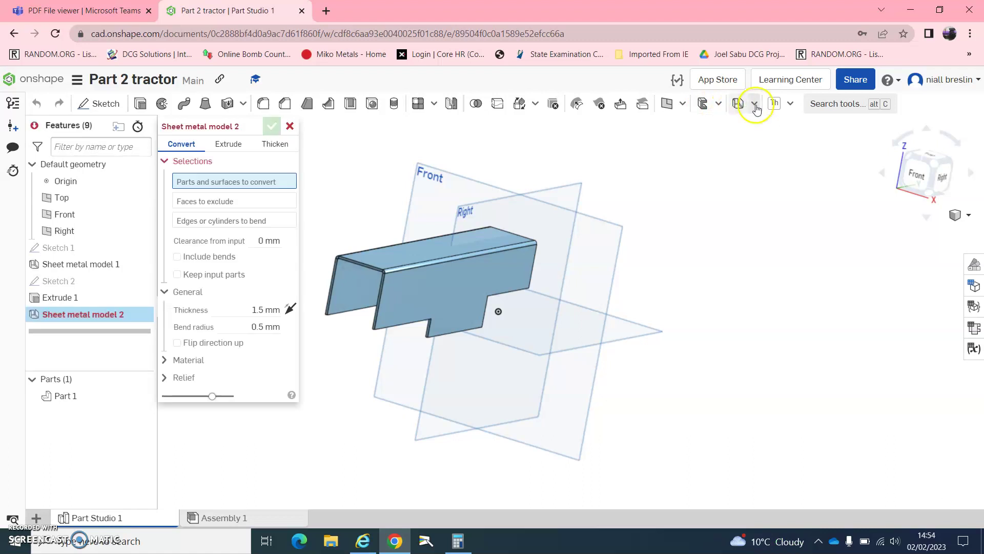
left_click(755, 104)
left_click(756, 148)
right_click_drag(371, 390, 411, 296)
scroll(420, 284, "up", 5)
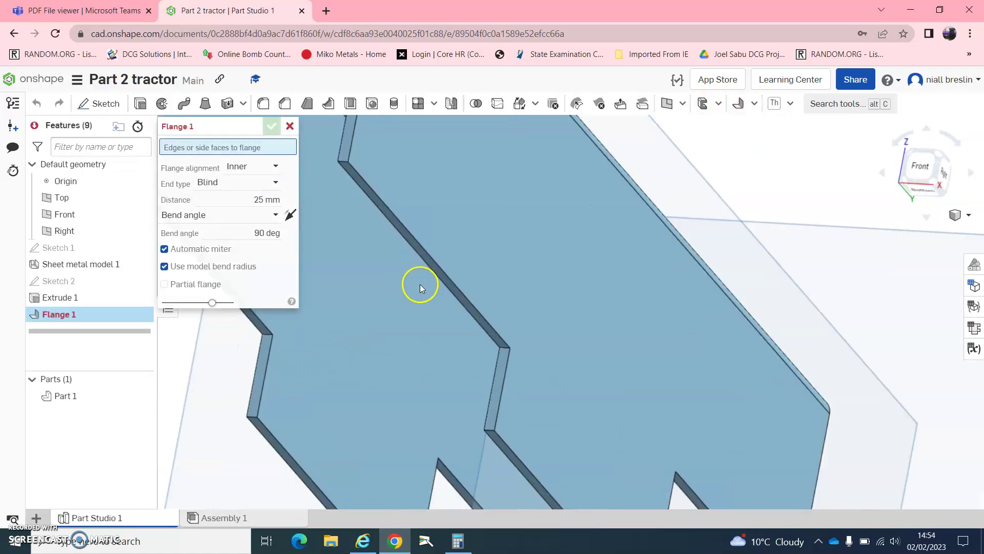
scroll(390, 215, "up", 5)
left_click(389, 216)
scroll(394, 255, "down", 5)
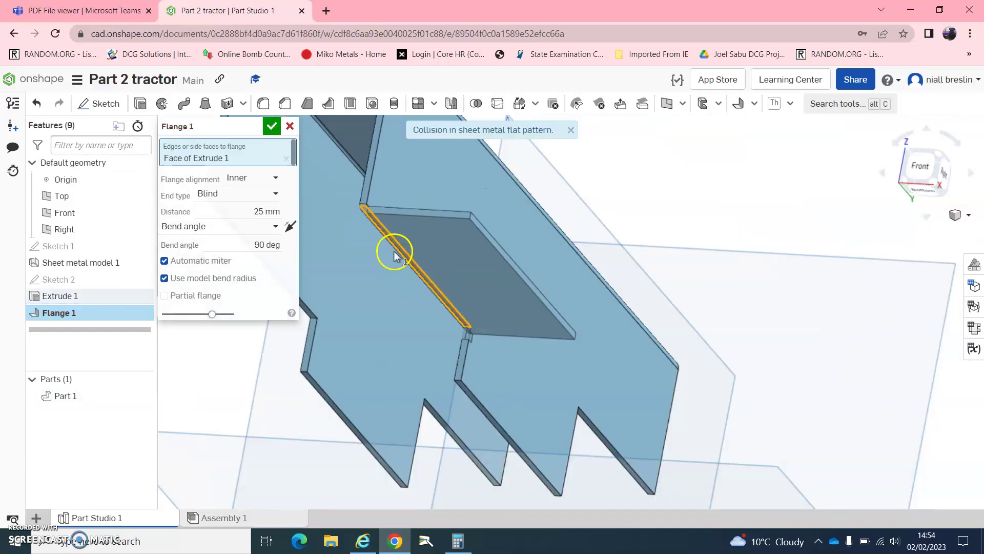
Check the tab size in the part 2 drawing, set the flange distance to 12 mm and accept the flange.
left_click(98, 11)
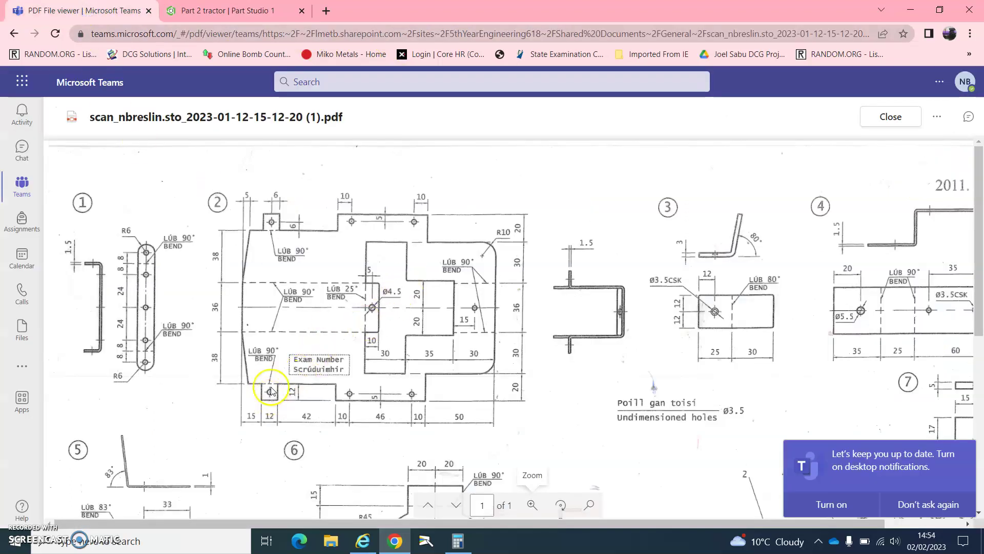
left_click(234, 12)
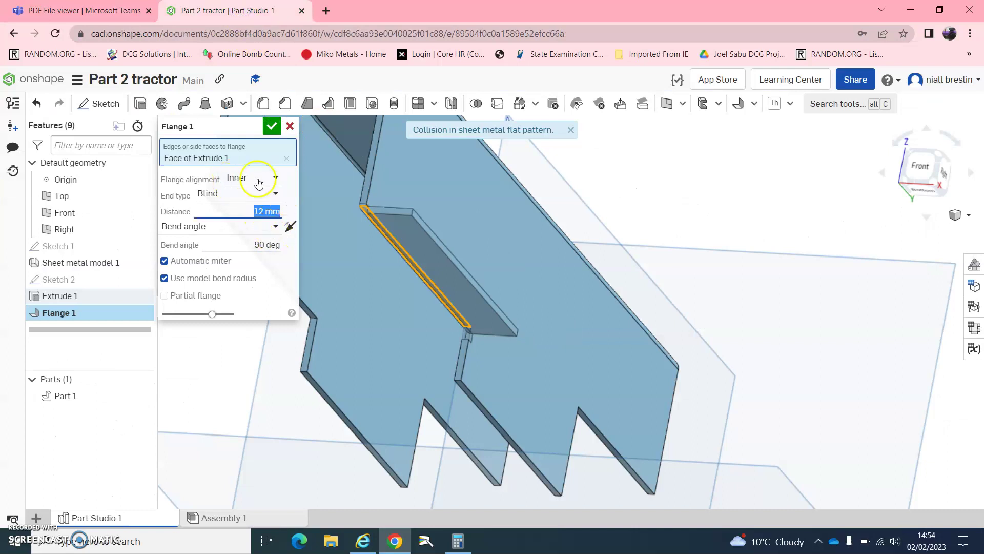
left_click(266, 127)
Start a sketch on the new flange's upper face and draw a small rectangle from its outer front corner.
middle_click_drag(314, 275, 336, 307)
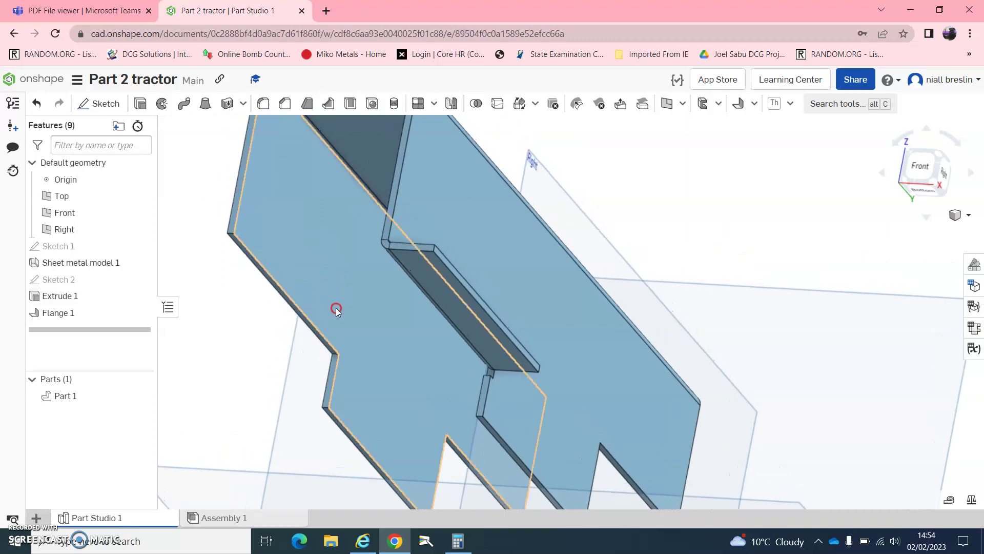
scroll(501, 334, "down", 5)
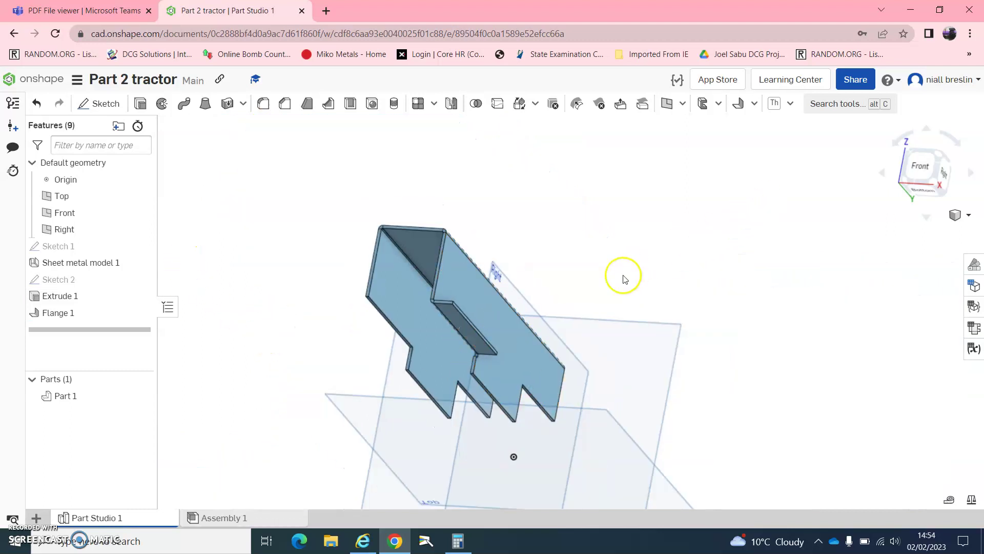
right_click_drag(482, 234, 401, 344)
scroll(429, 386, "up", 5)
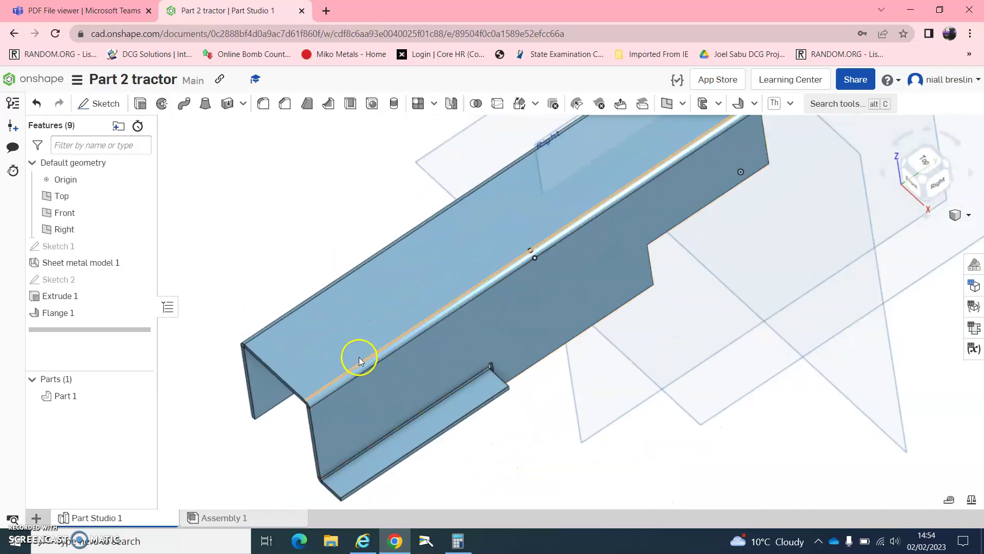
left_click(99, 103)
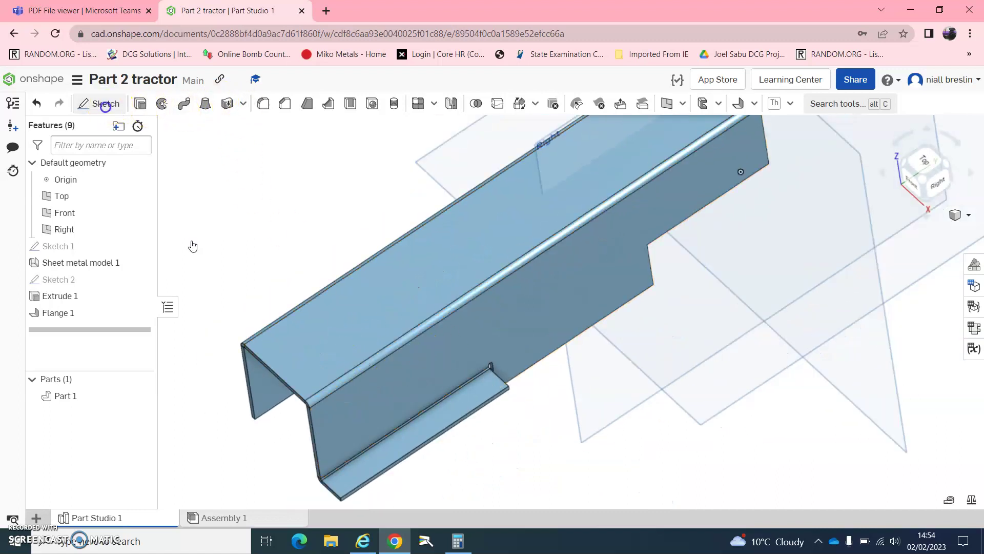
left_click(391, 454)
left_click(152, 103)
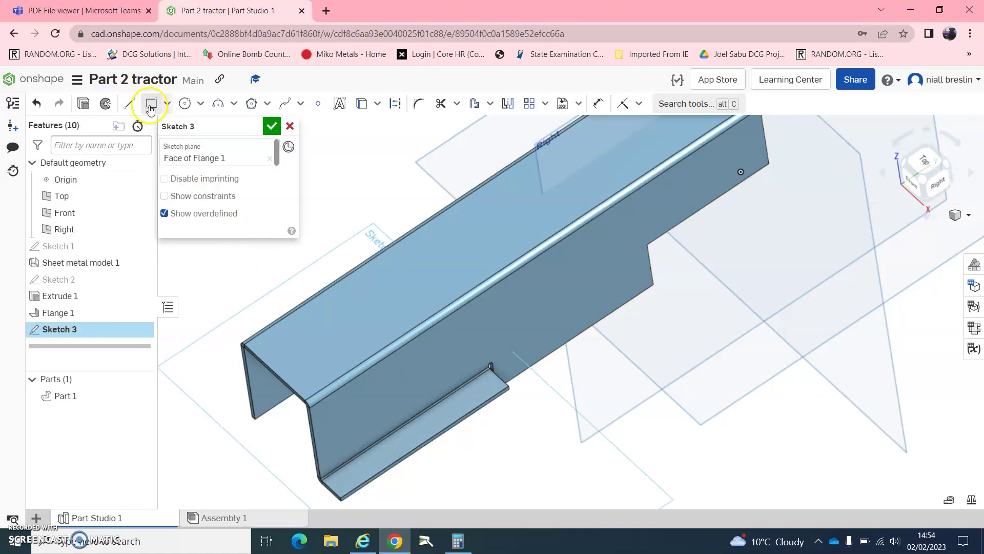
scroll(339, 493, "up", 5)
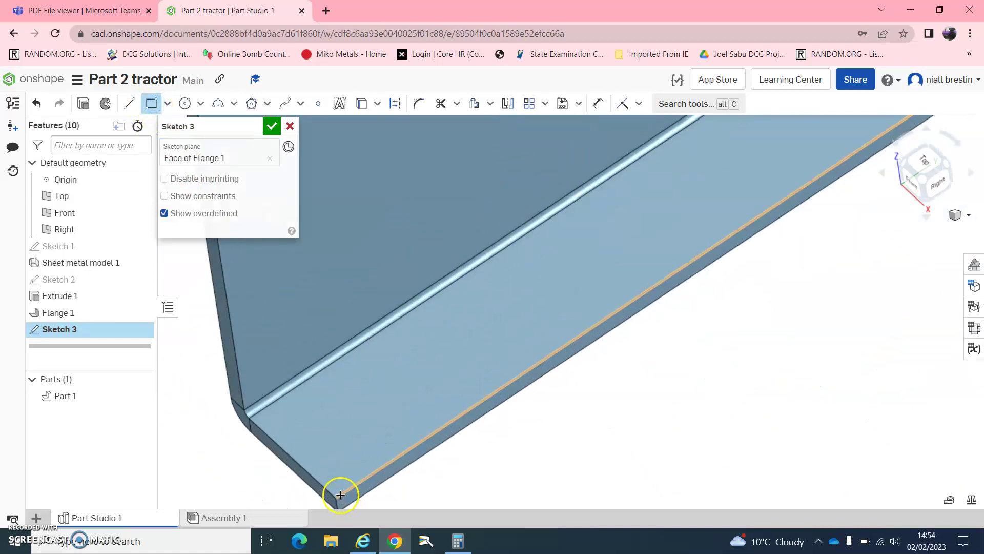
left_click(406, 408)
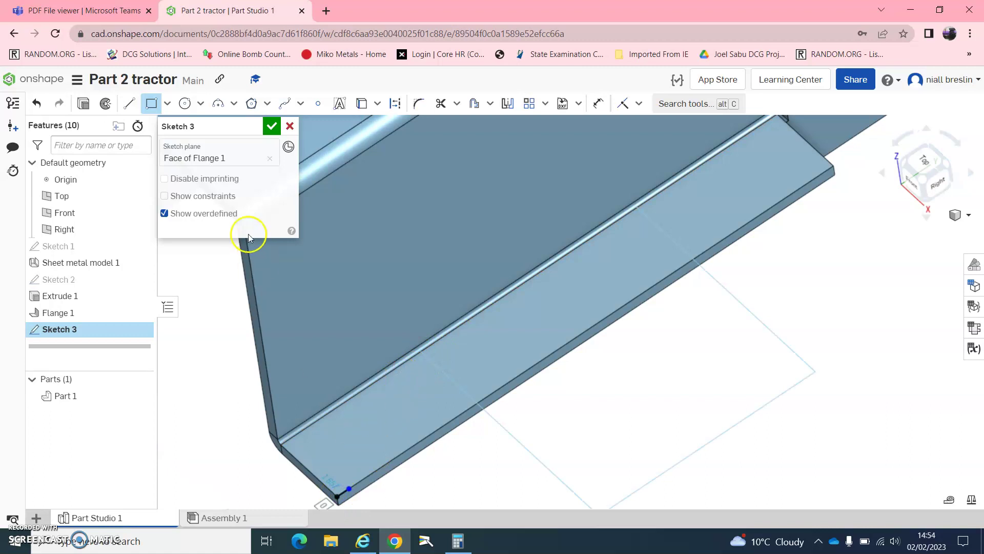
Undo the small rectangle and draw two full-width rectangles from the flange's outer end corners, about 16 mm long at the front and 23 mm at the rear.
left_click(44, 108)
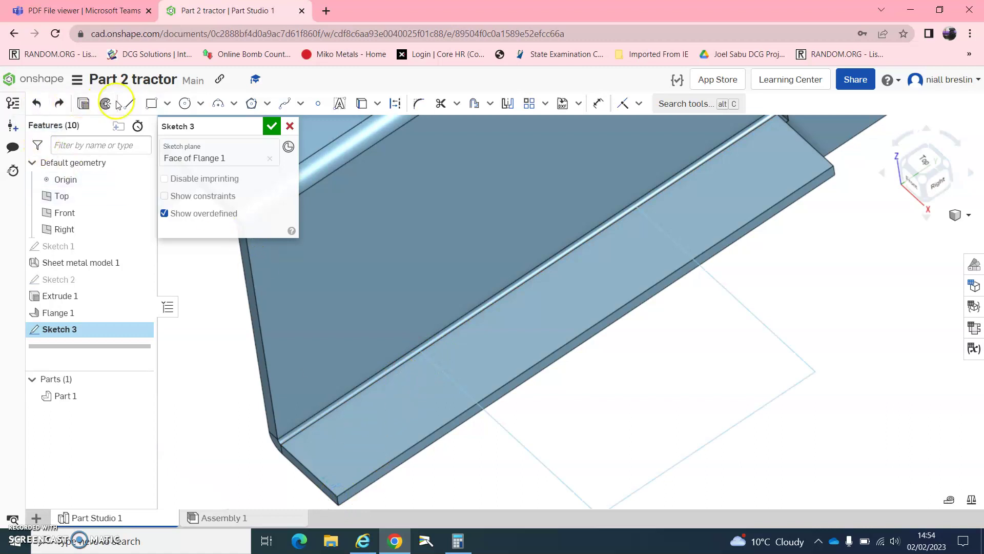
left_click(151, 104)
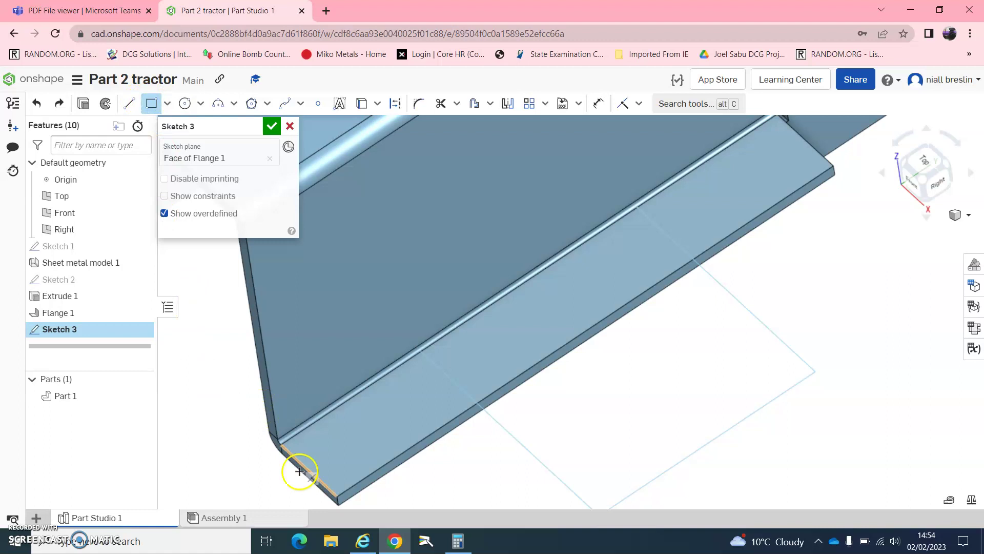
left_click(337, 495)
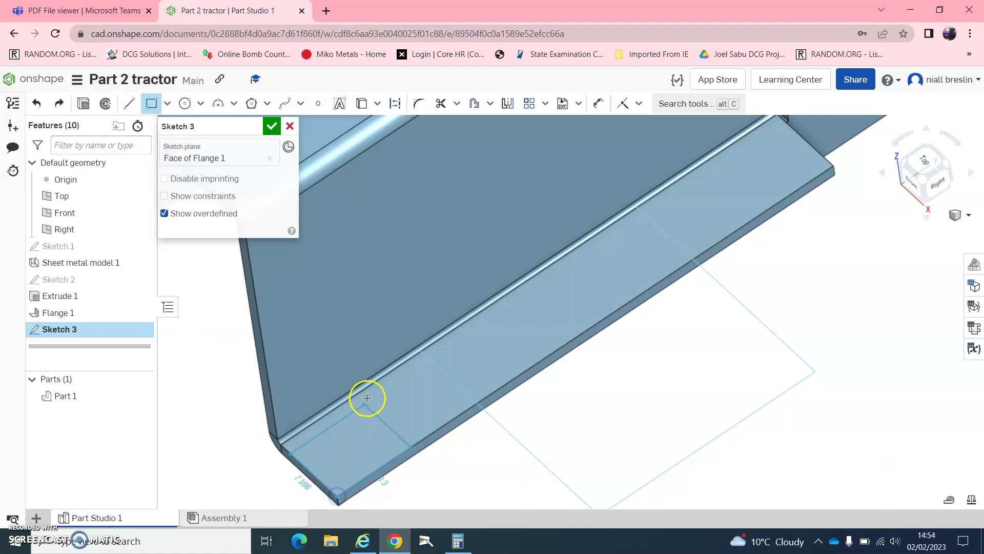
left_click(400, 367)
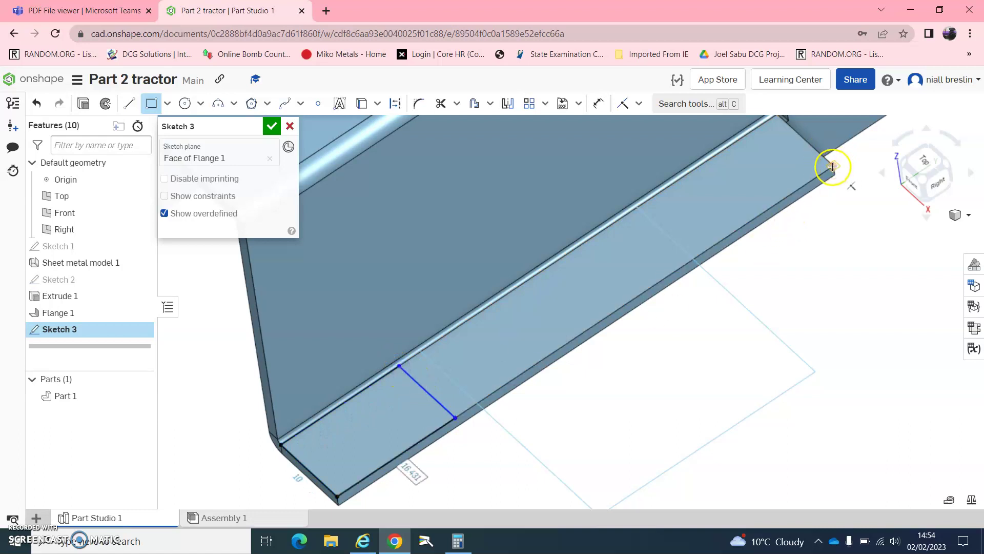
left_click(833, 166)
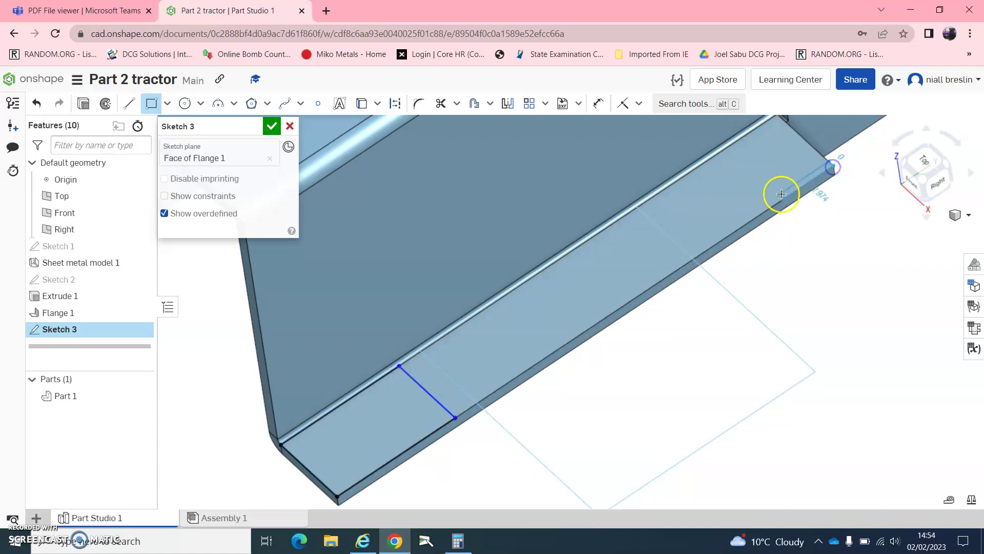
left_click(611, 225)
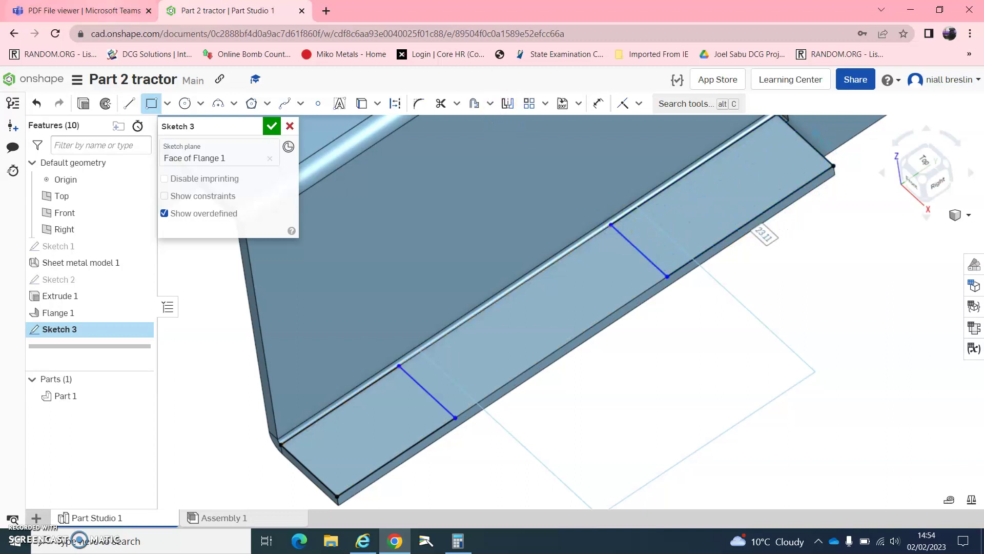
Check the tab position in the part 2 drawing and dimension the front rectangle's length to 15 mm.
left_click(77, 11)
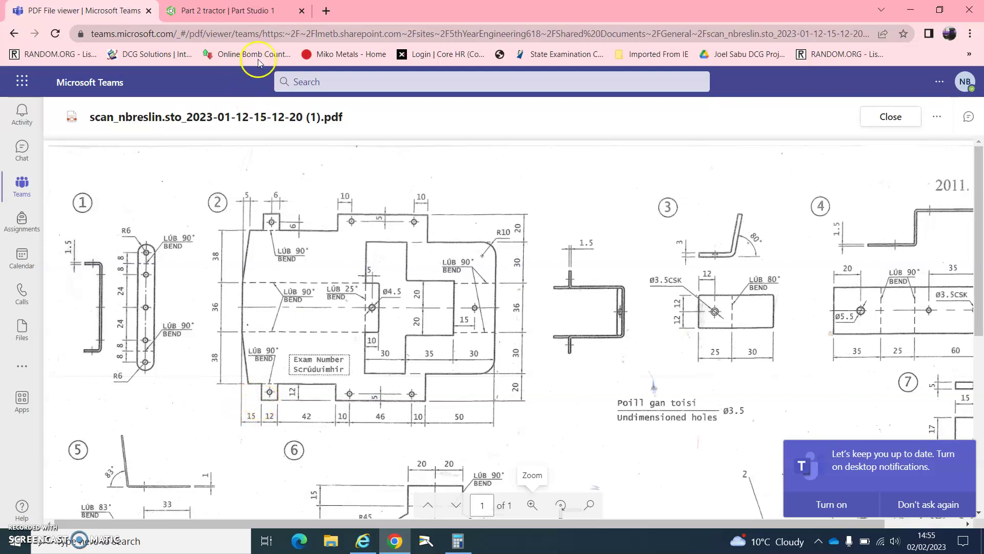
left_click(233, 10)
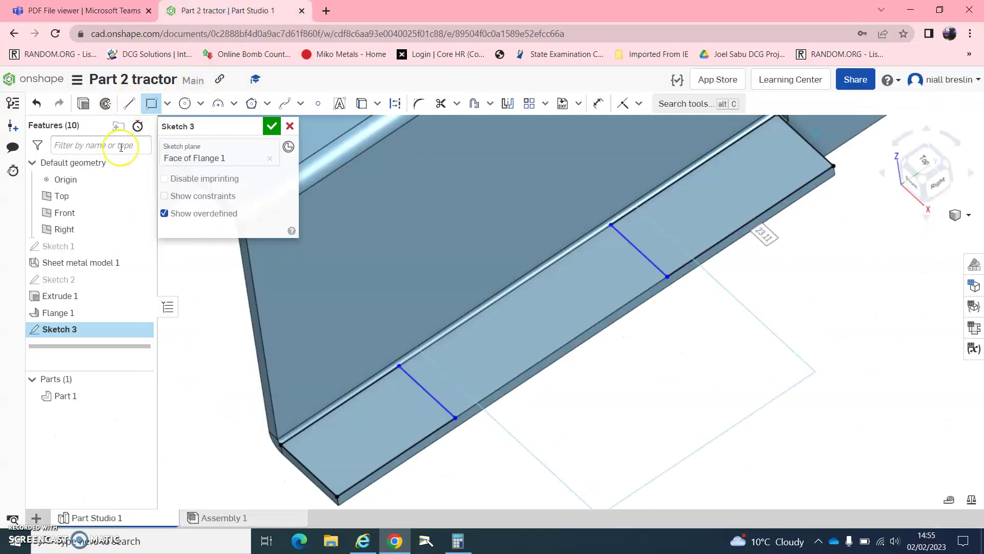
key("u")
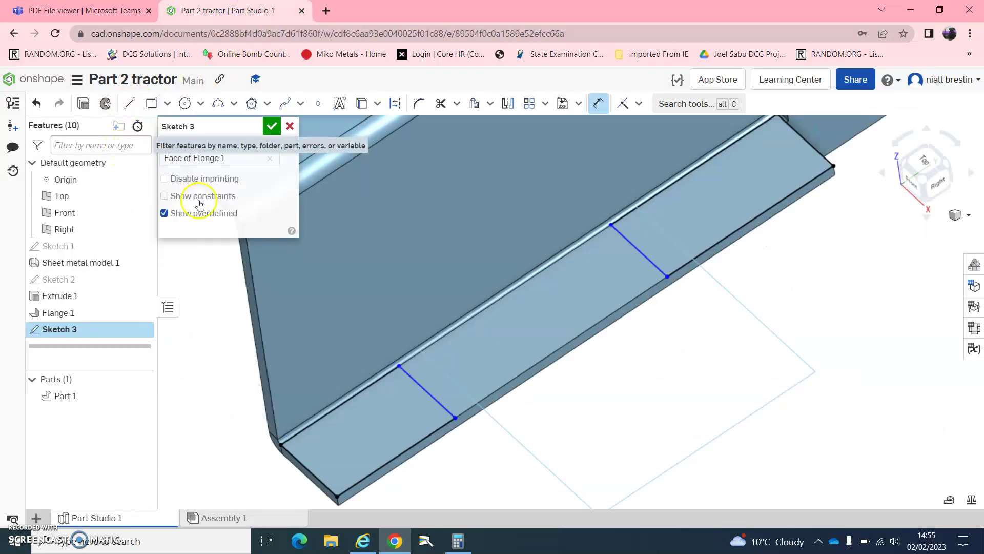
left_click(413, 444)
left_click(448, 463)
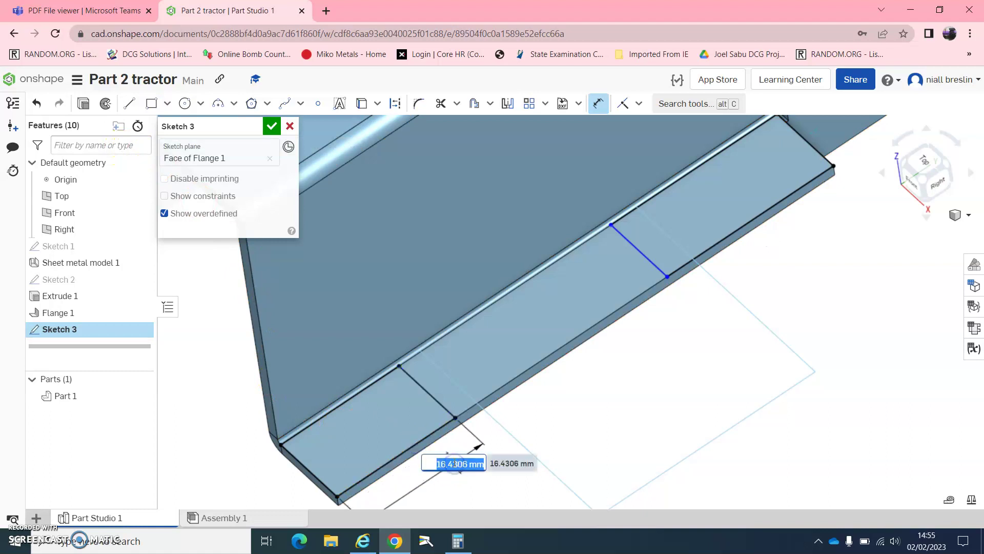
type("15")
key("Return")
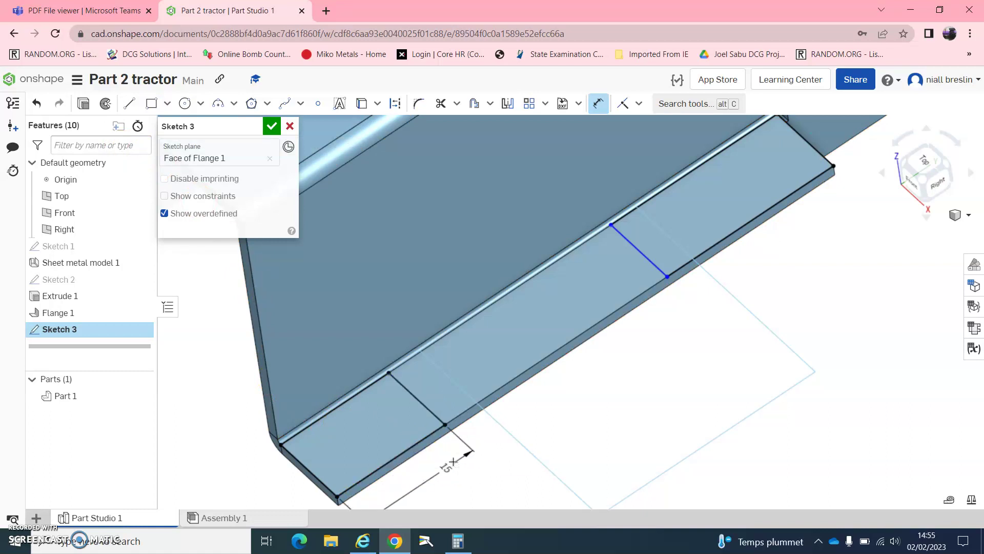
Dimension the gap between the two rectangles to 12 mm and finish the sketch.
left_click(419, 396)
left_click(652, 257)
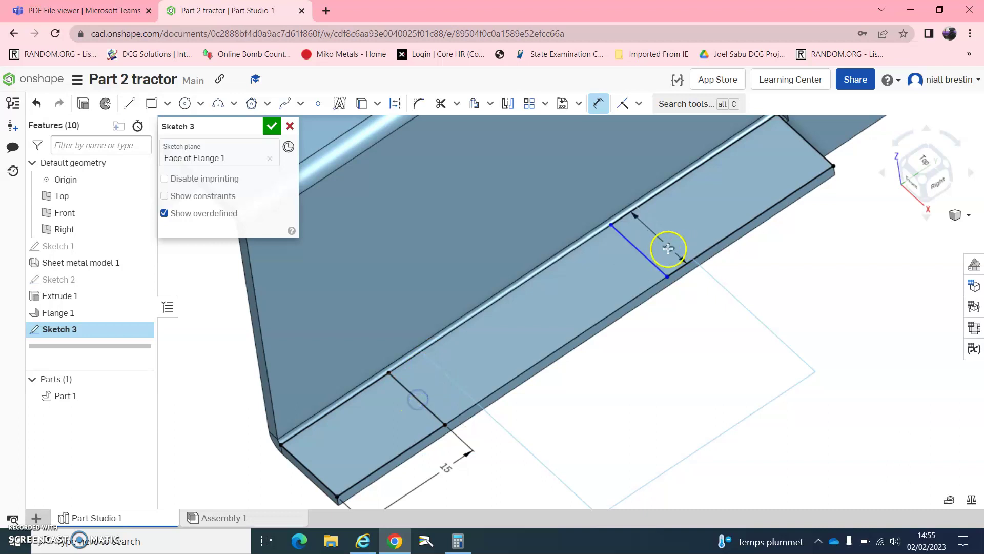
left_click(662, 366)
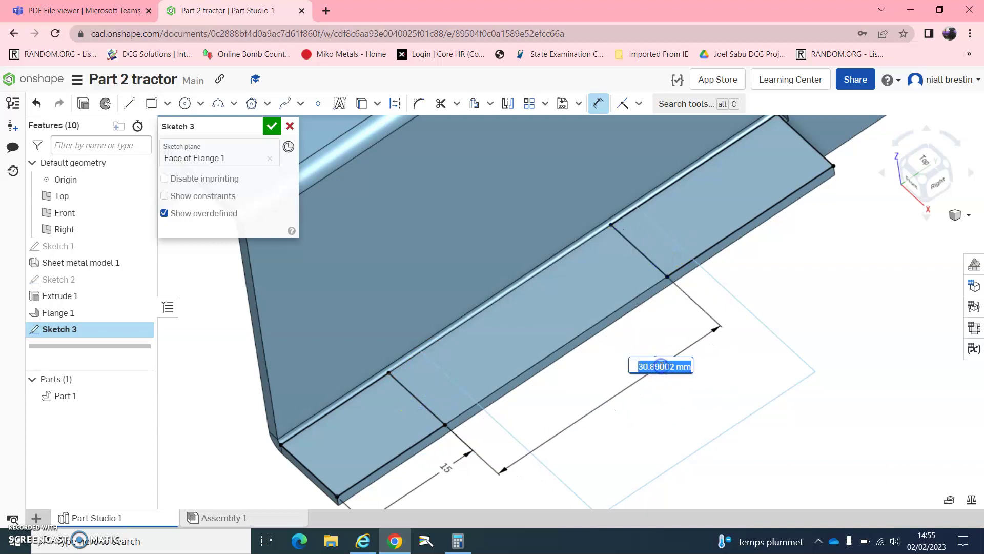
type("12")
key("Return")
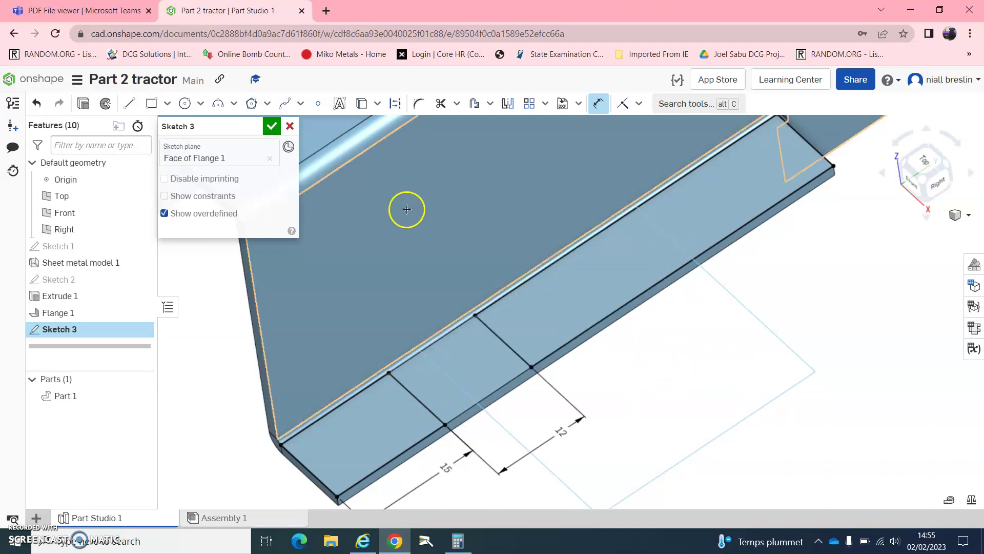
left_click(273, 128)
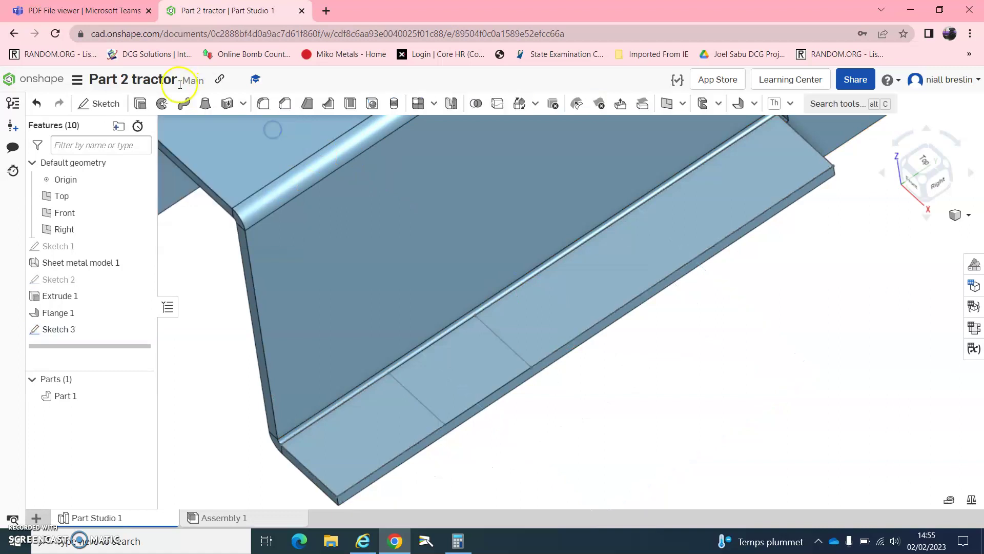
Try to cut the two sketched rectangles out of the flange with a 25 mm Remove extrude, and undo the cut.
left_click(140, 104)
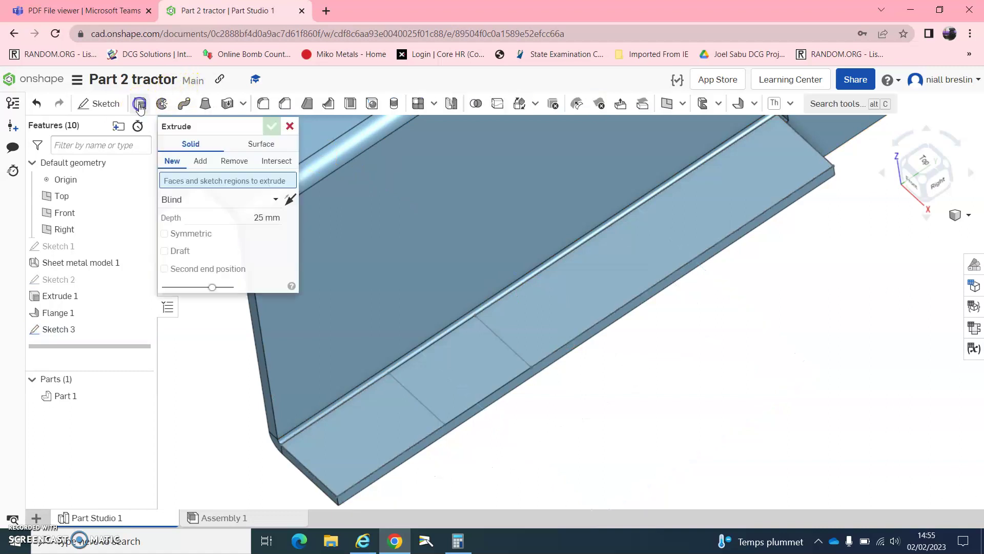
left_click(232, 162)
left_click(389, 414)
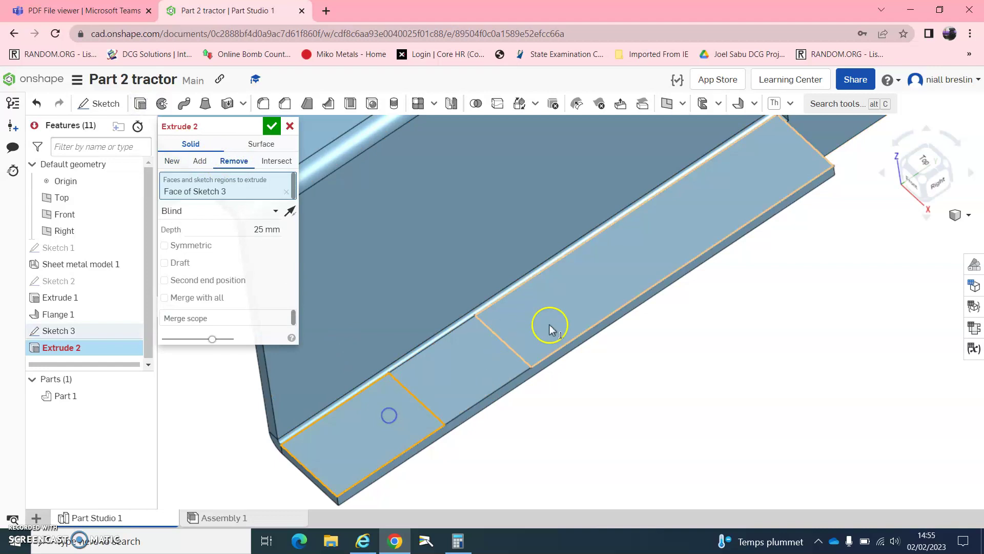
left_click(555, 320)
left_click(559, 317)
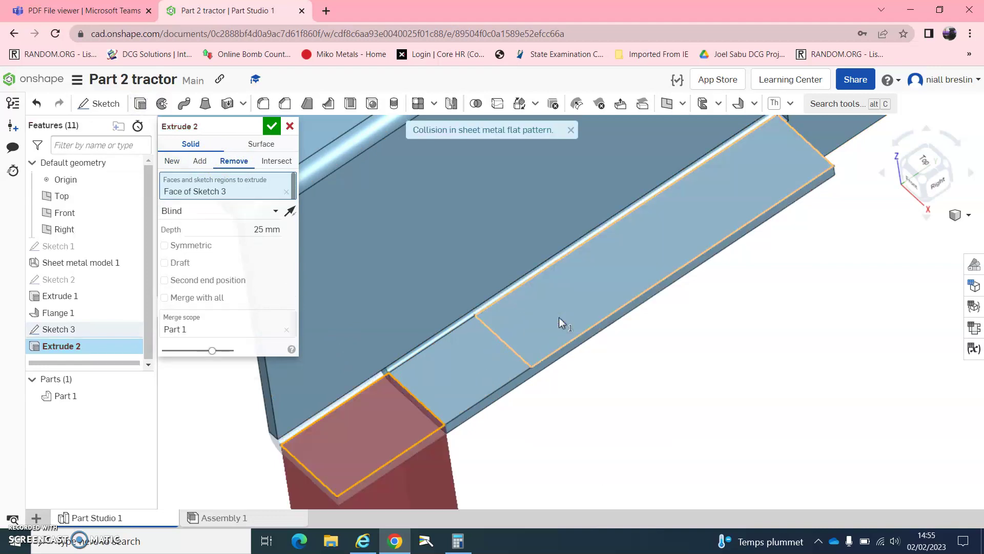
left_click(270, 128)
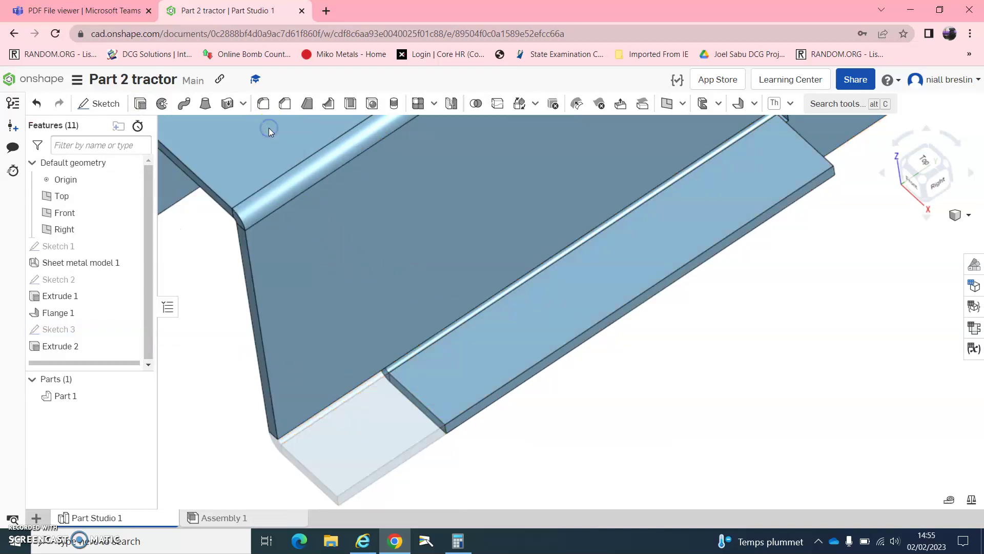
scroll(586, 293, "up", 2)
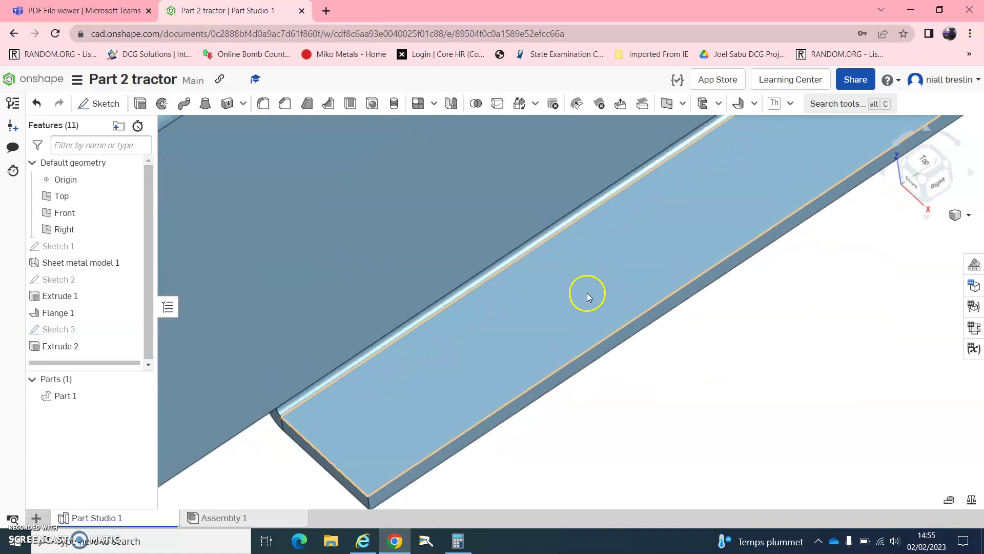
scroll(524, 264, "down", 1)
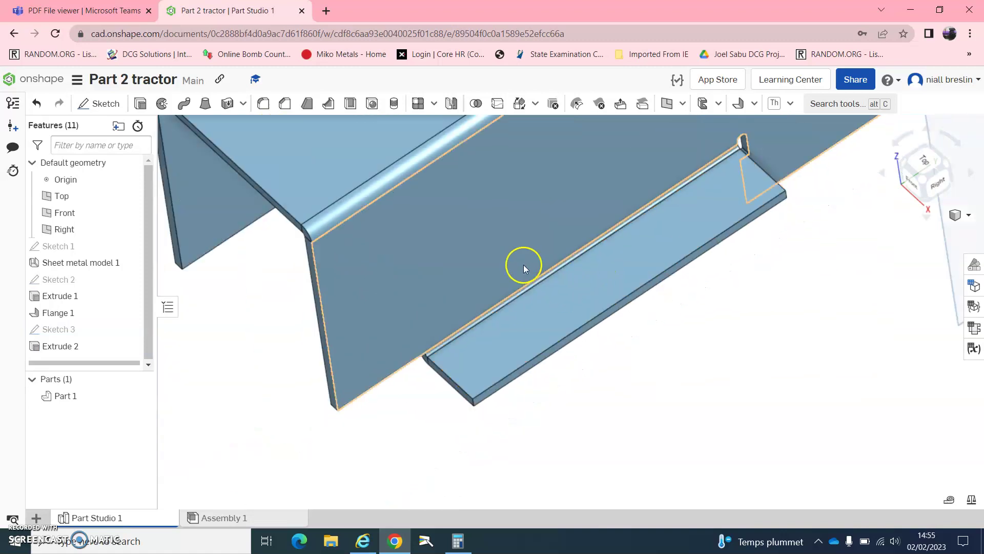
left_click(36, 104)
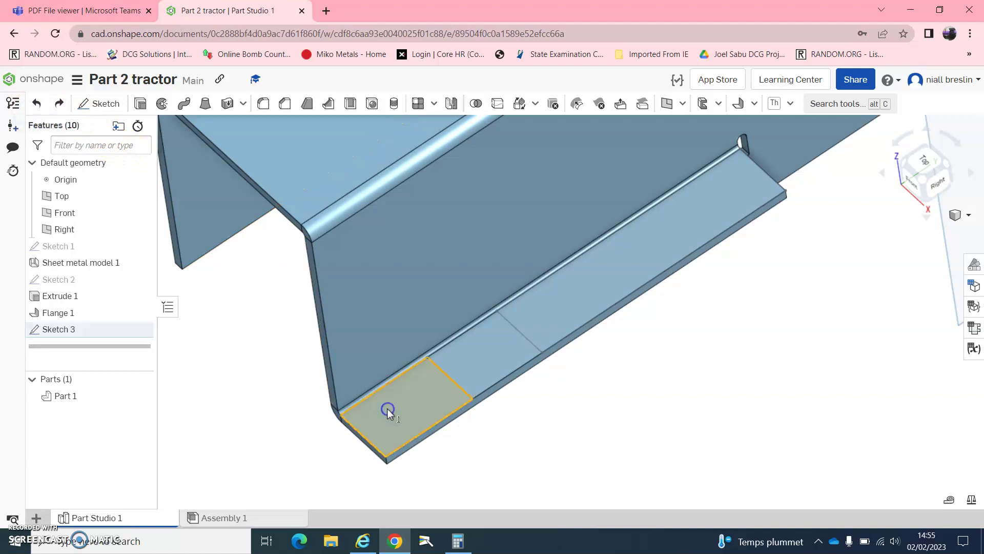
Select both sketched rectangles on the flange and cut them away with a Remove extrude 25 mm deep.
left_click(554, 309)
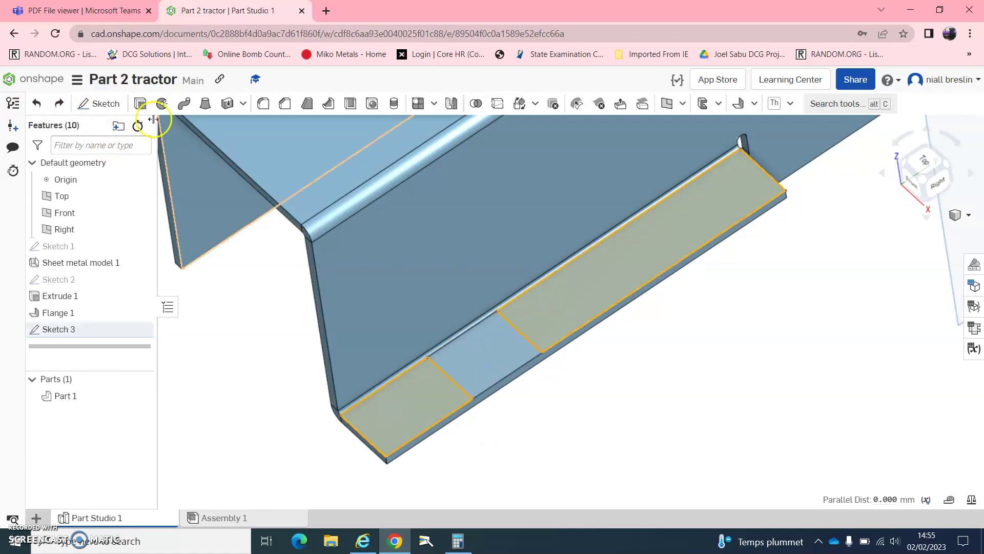
left_click(140, 104)
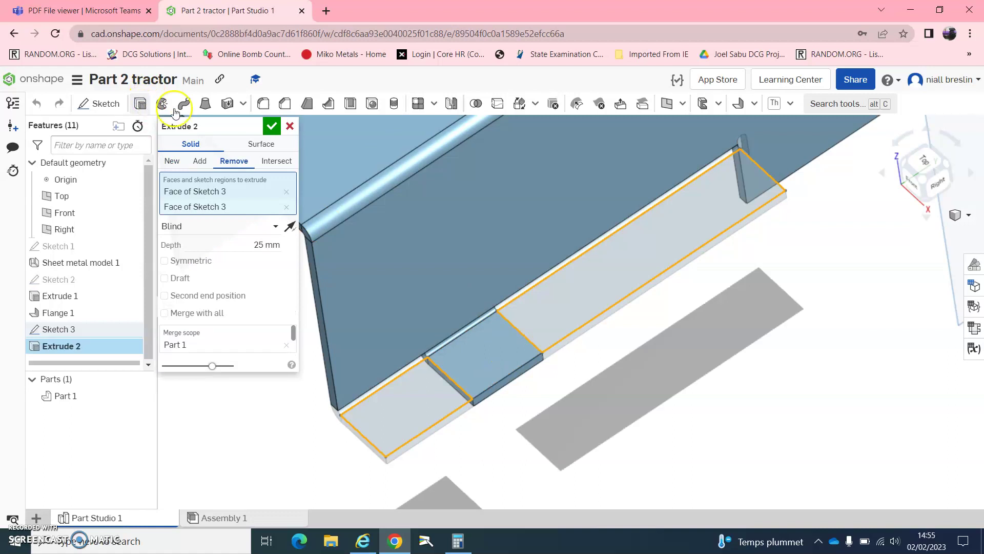
left_click(273, 126)
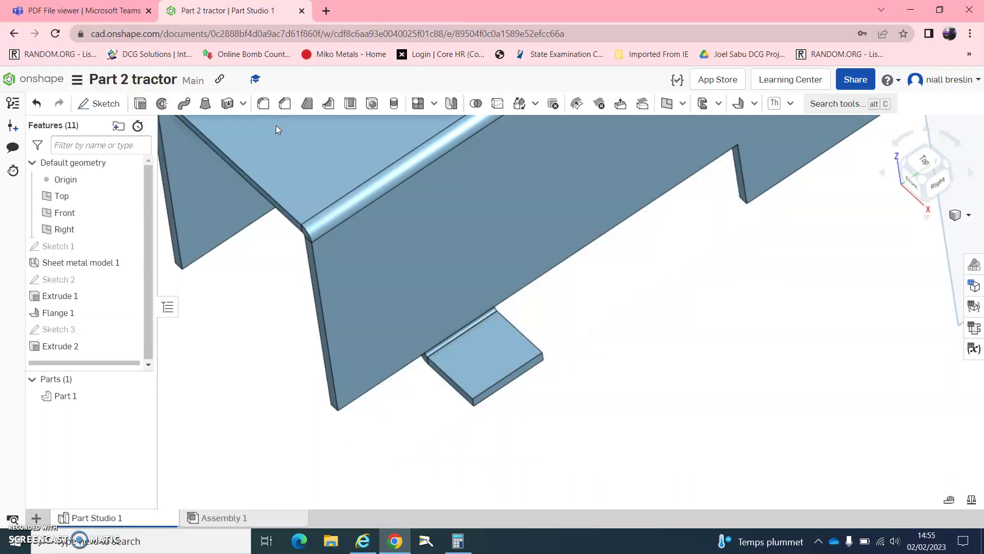
View the part from the right side and look up the end corner radius in the part 2 drawing.
scroll(675, 291, "down", 4)
scroll(676, 291, "down", 2)
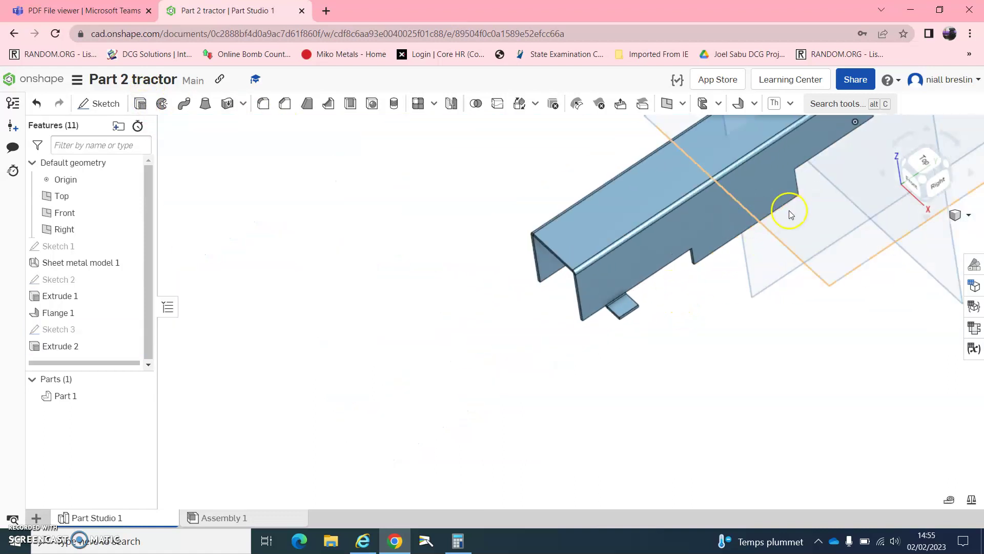
scroll(805, 200, "down", 3)
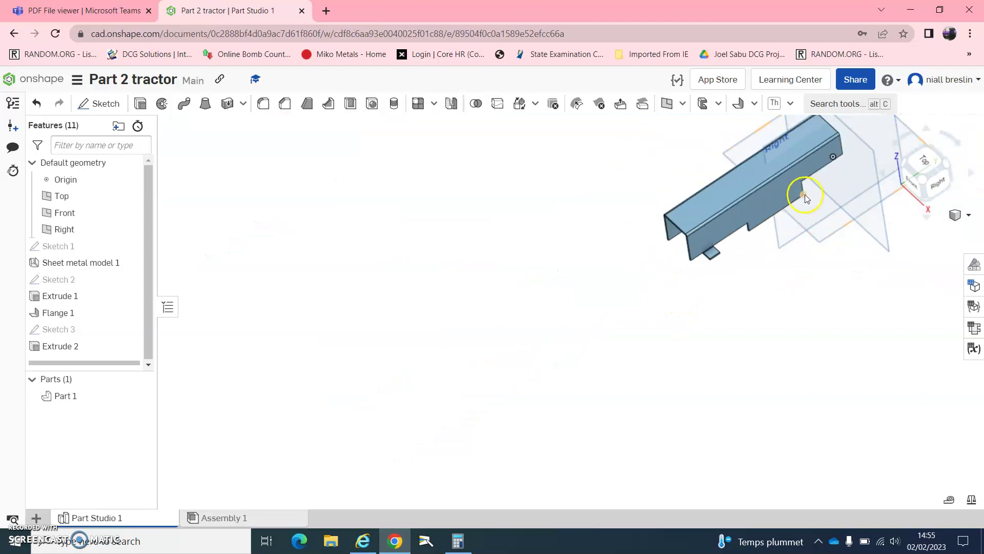
left_click(938, 187)
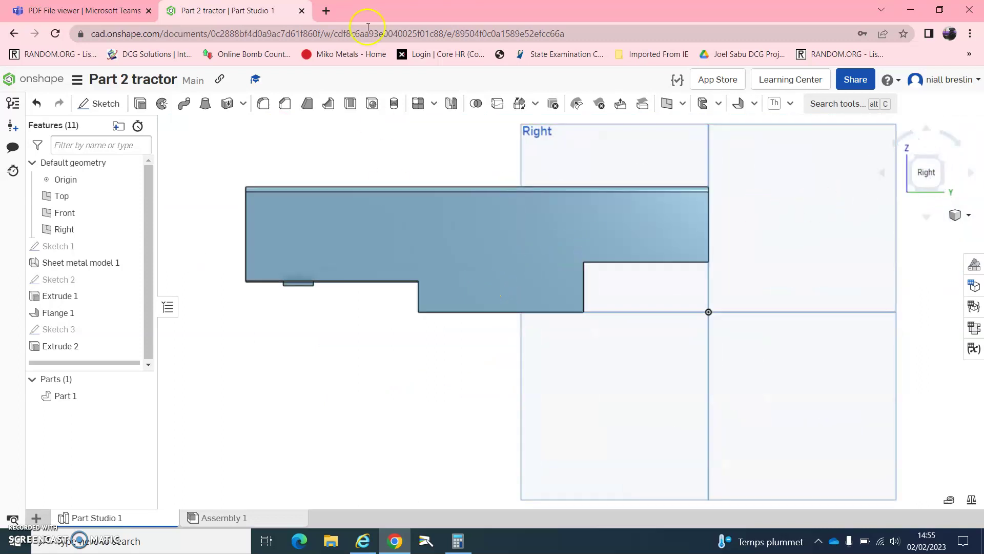
left_click(83, 8)
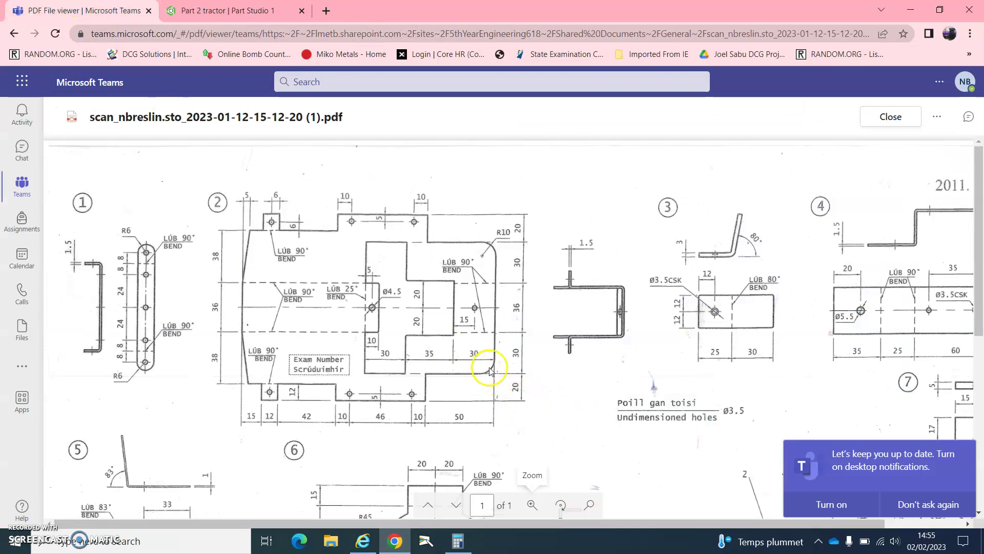
left_click(221, 8)
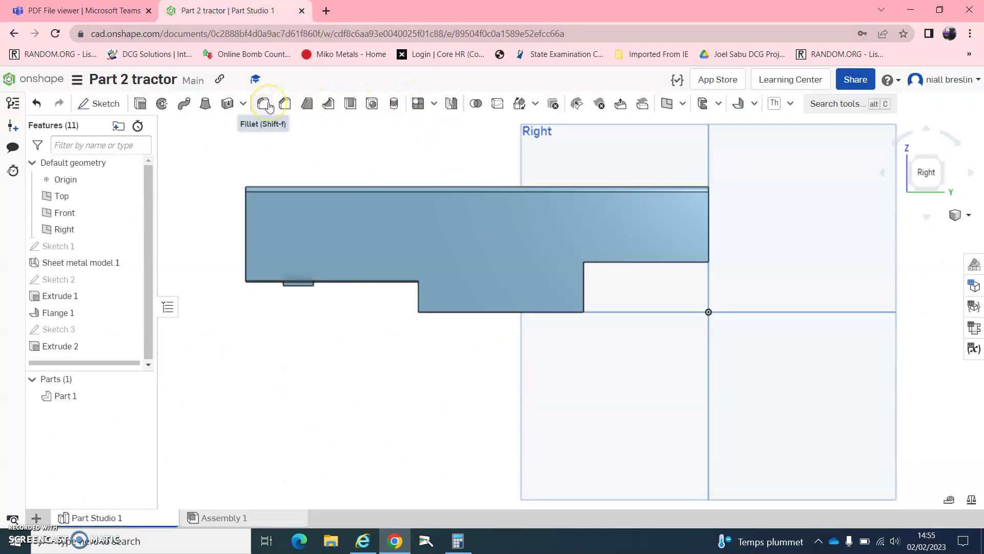
Fillet the lower corner of the right side flange, at the Front plane end, with a 10 mm radius.
left_click(264, 104)
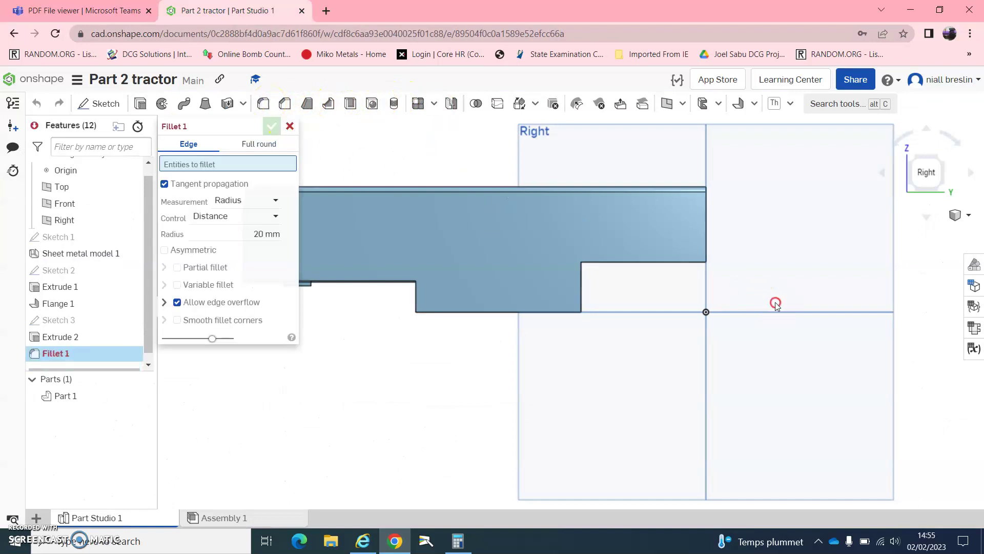
right_click_drag(741, 304, 718, 295)
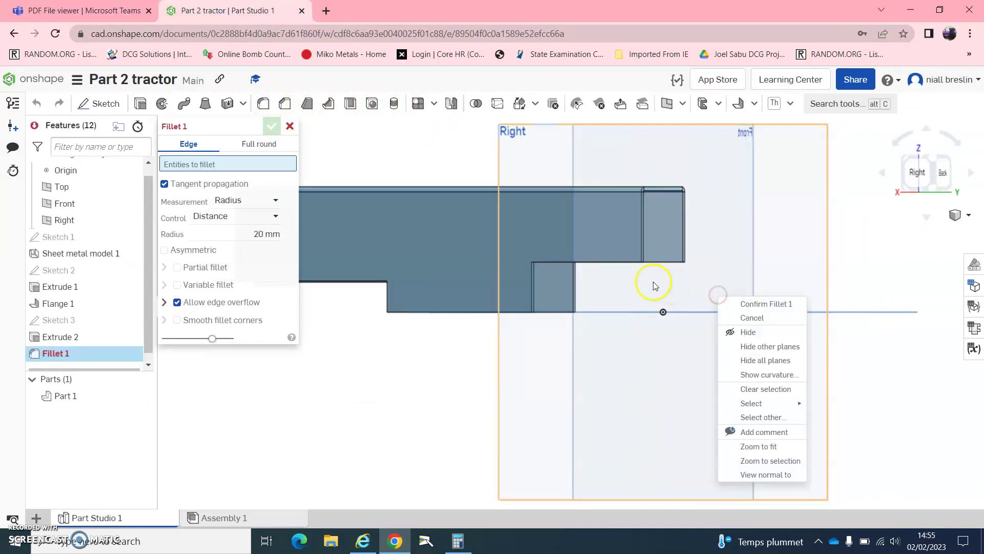
scroll(710, 279, "up", 5)
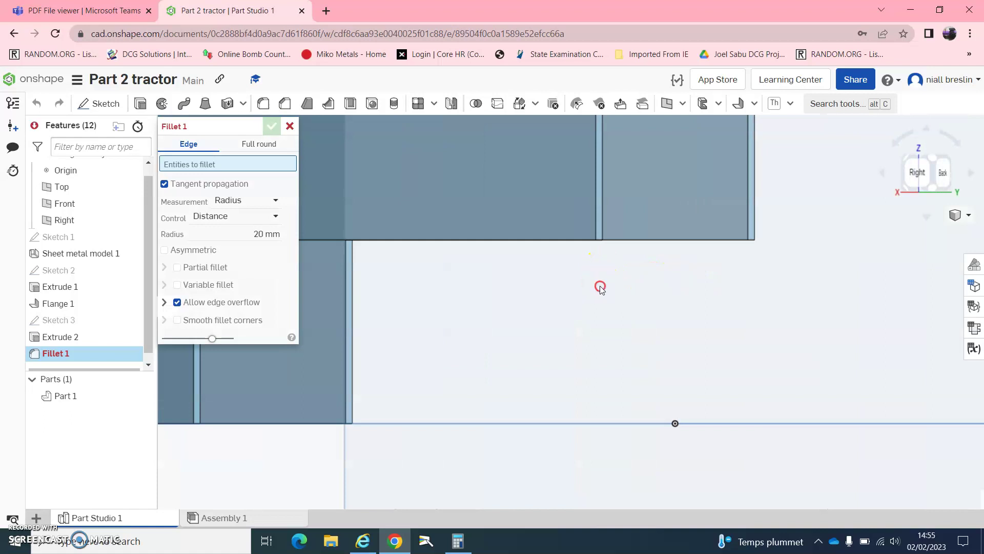
right_click_drag(601, 288, 593, 271)
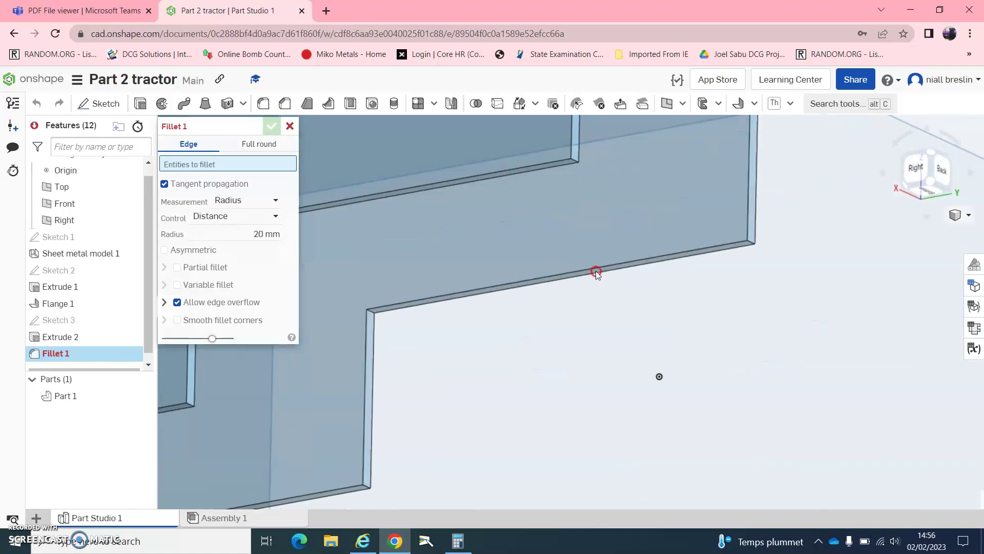
left_click(573, 163)
scroll(390, 274, "down", 3)
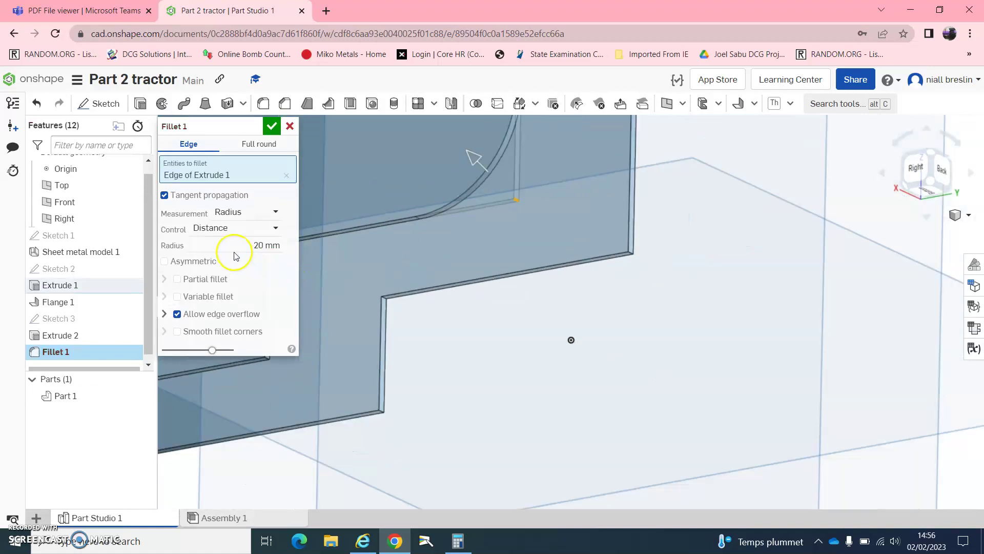
left_click(255, 245)
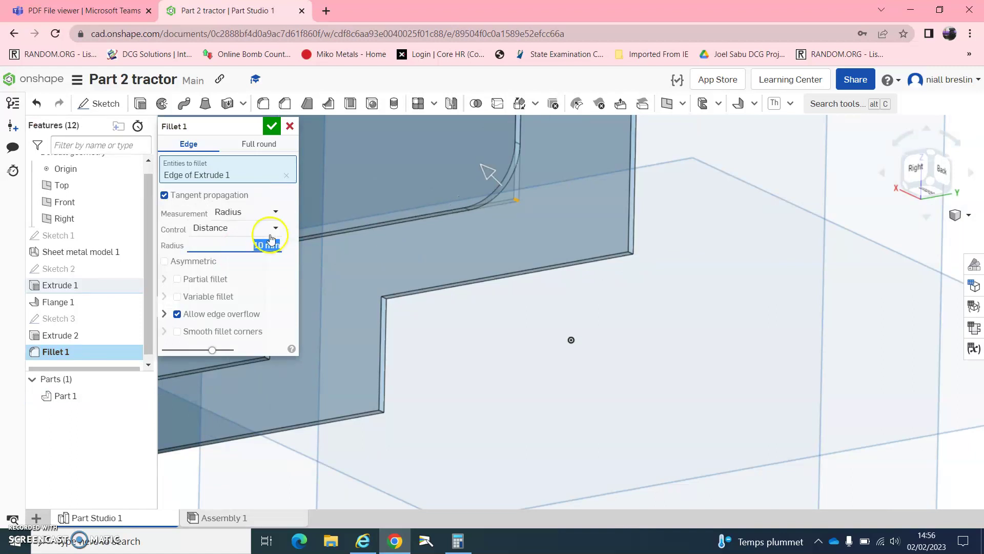
left_click(272, 126)
scroll(482, 309, "down", 3)
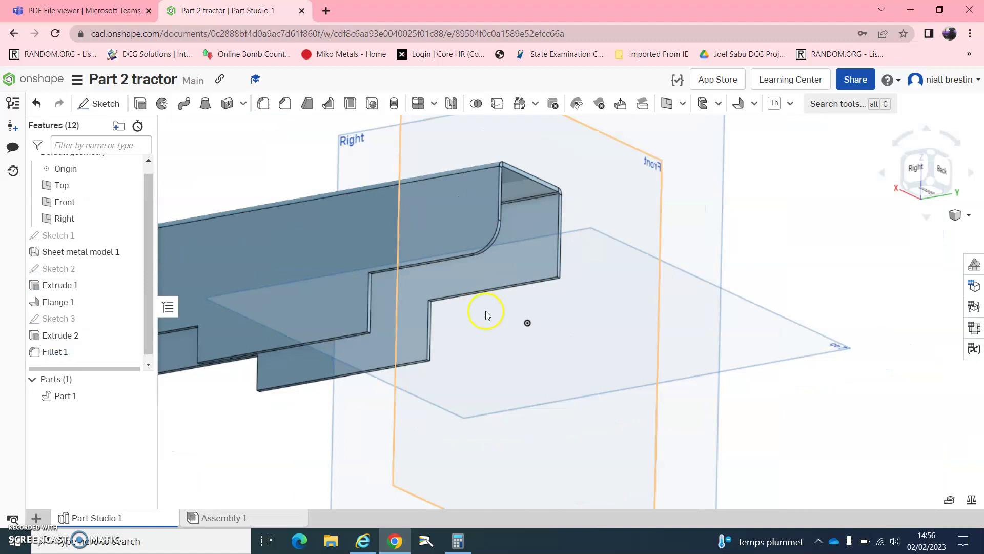
Start a sketch on the part's top face and draw a rectangle about 107 mm wide that spans across both bends.
key("shift+4")
right_click_drag(524, 342, 559, 376)
left_click(387, 261)
scroll(328, 233, "down", 3)
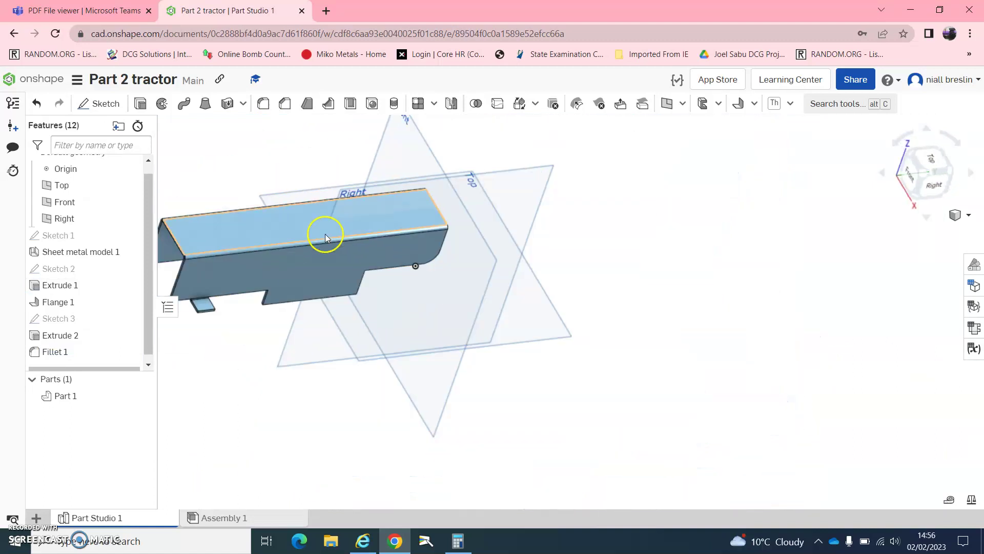
left_click(113, 105)
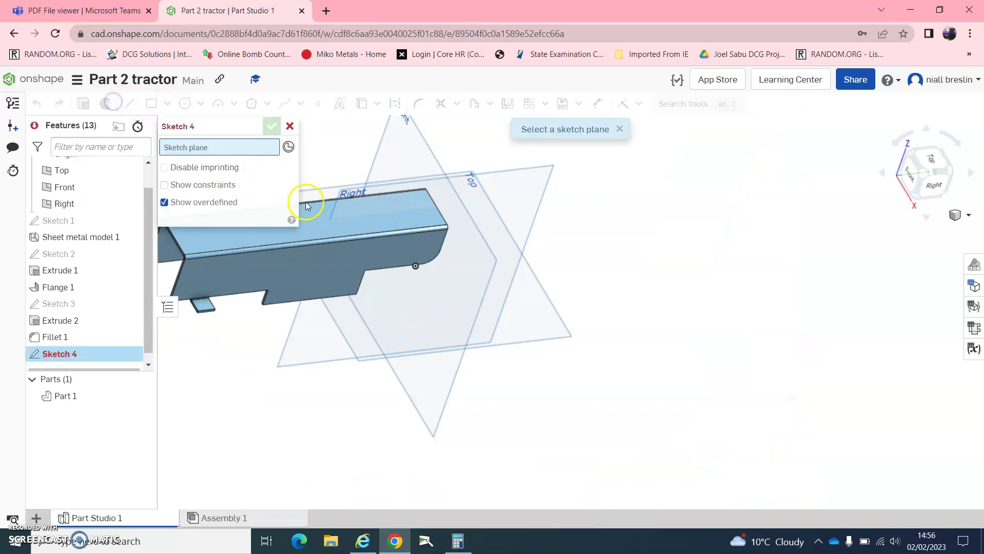
left_click(328, 221)
left_click(187, 109)
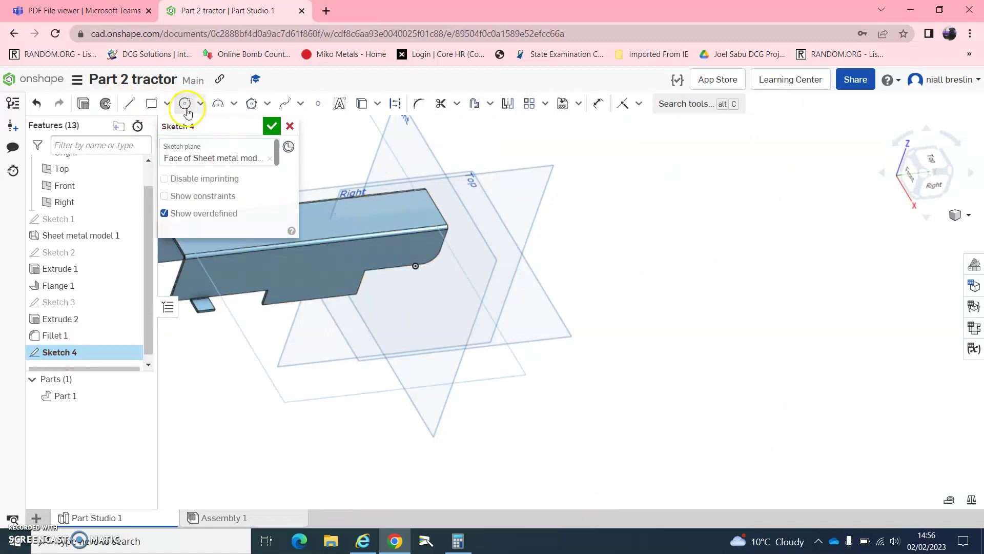
left_click(152, 104)
left_click(350, 151)
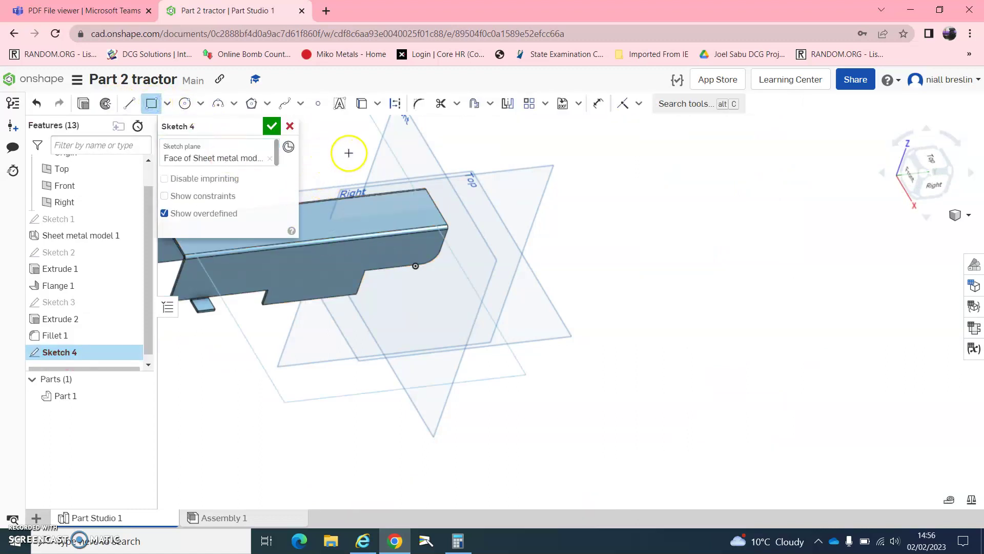
left_click(303, 283)
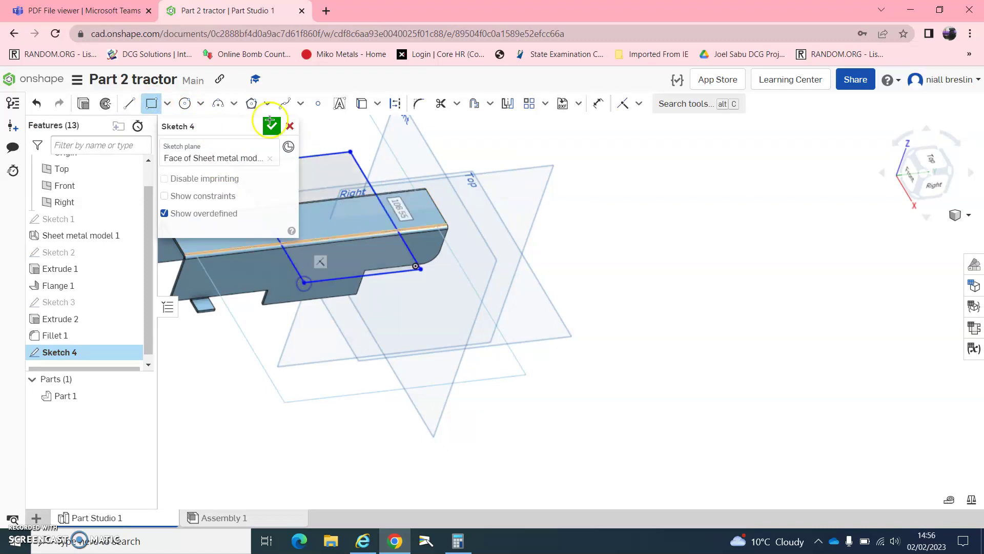
Check the cutout position in the part 2 drawing and dimension the rectangle's near side 65 mm from the part's front end.
left_click(84, 10)
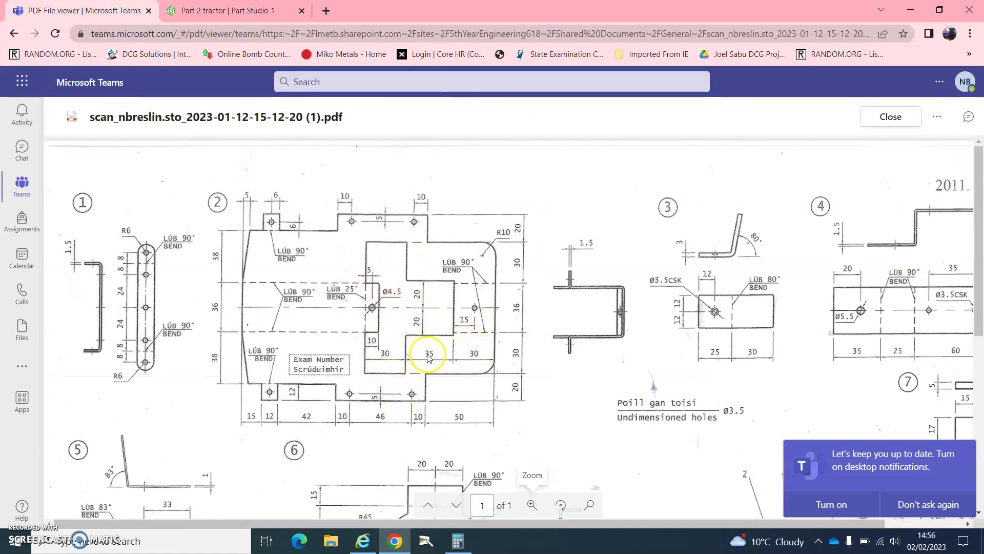
key("ctrl+Tab")
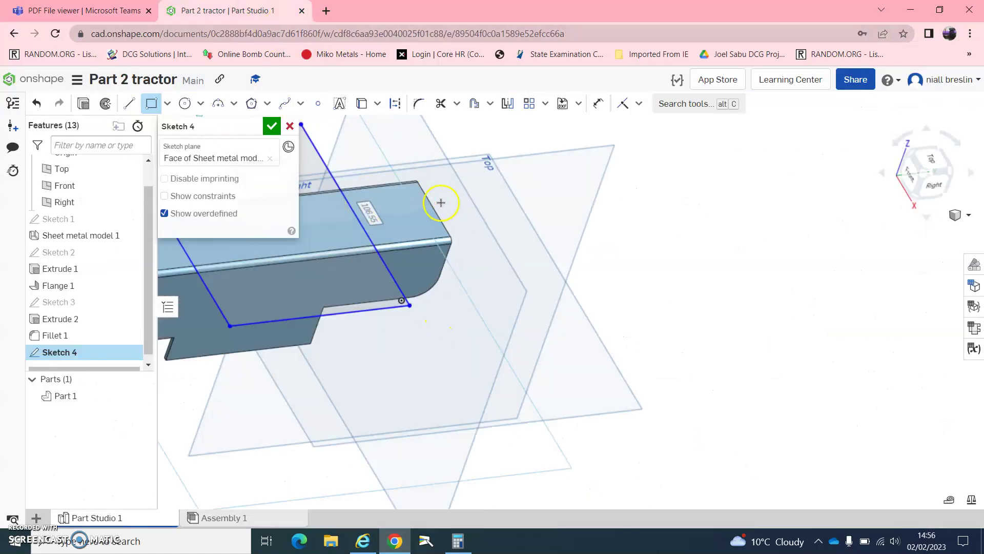
key("u")
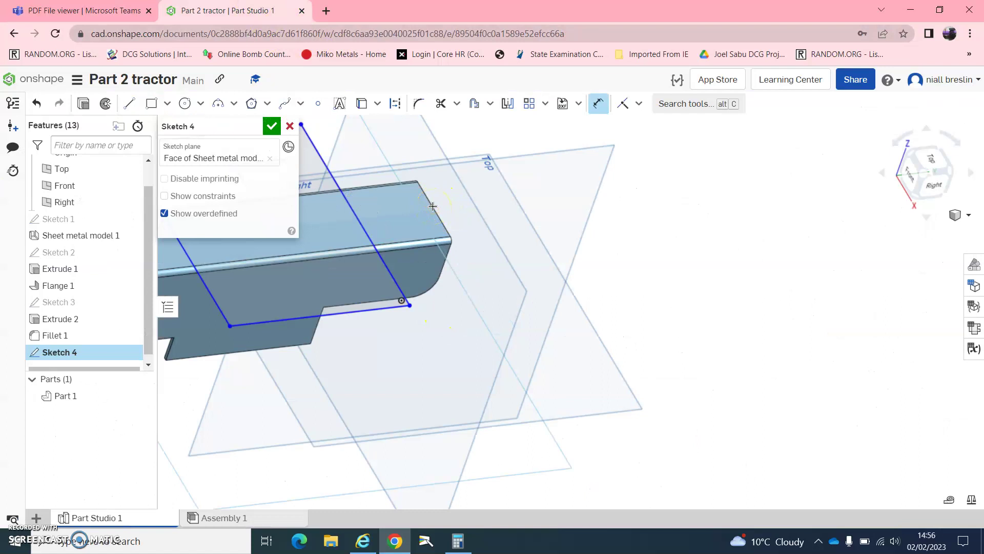
left_click(357, 213)
left_click(433, 342)
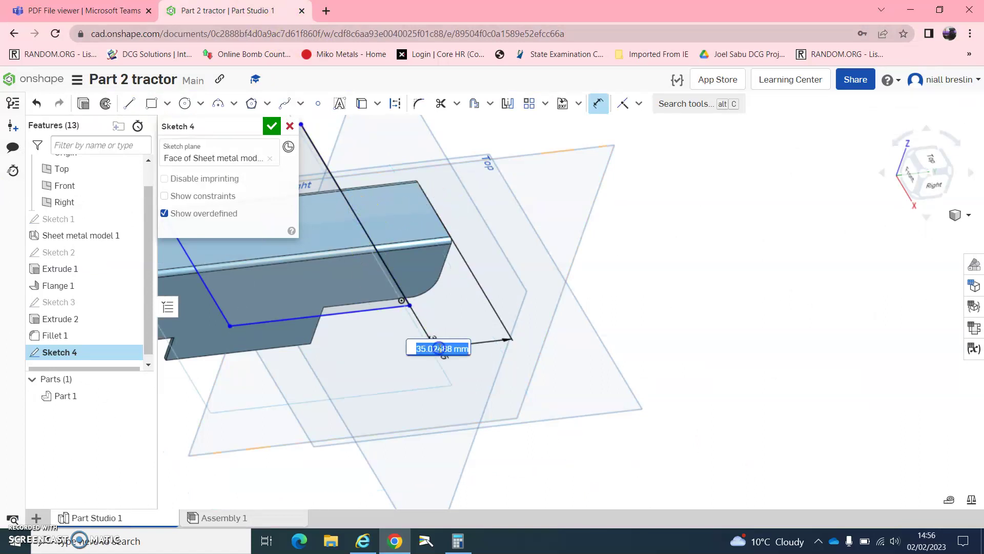
type("65")
key("Return")
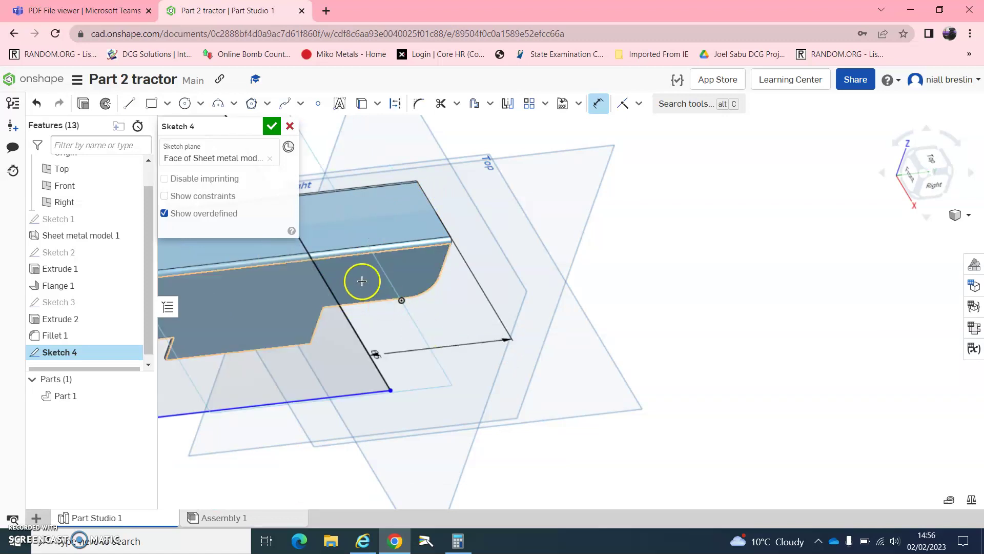
Check the cutout size in the part 2 drawing, dimension the rectangle 30 mm along the part's length and finish the sketch.
scroll(327, 219, "down", 10)
scroll(310, 169, "up", 8)
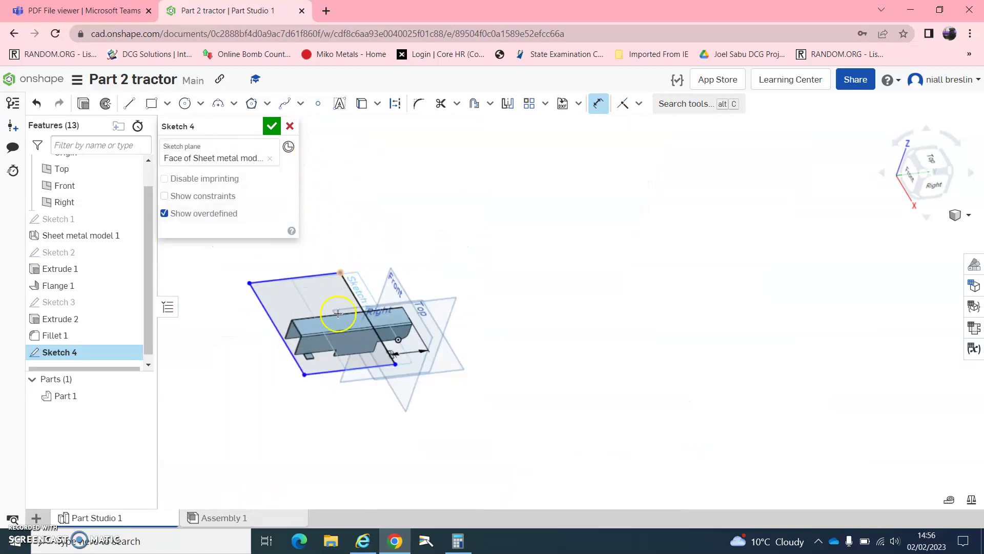
left_click(82, 10)
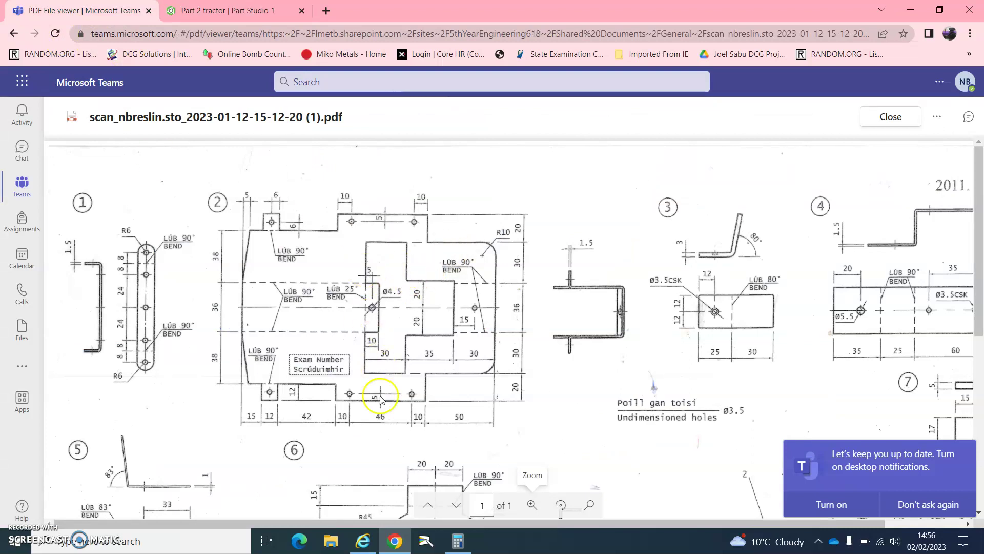
left_click(210, 13)
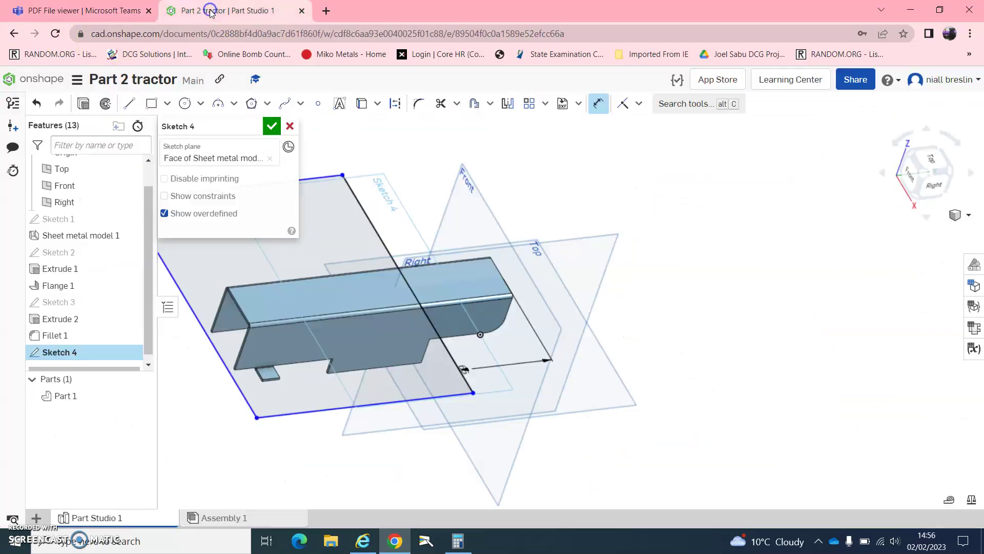
left_click(446, 347)
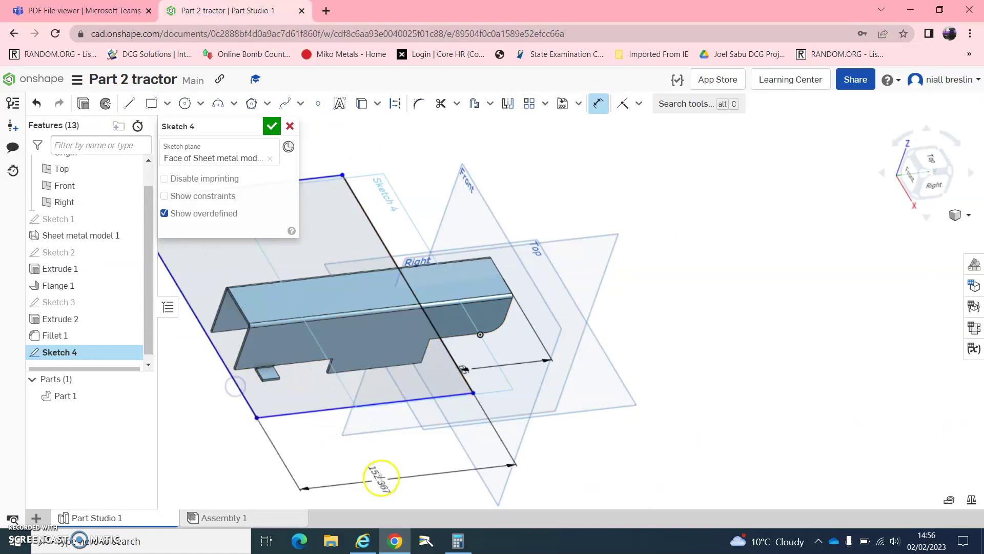
left_click(382, 469)
type("30")
key("Return")
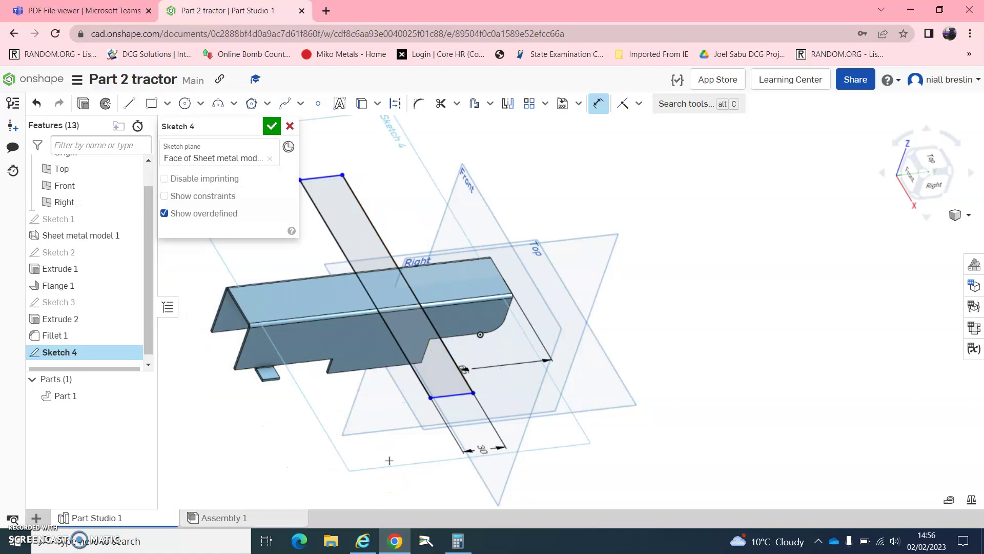
left_click(101, 10)
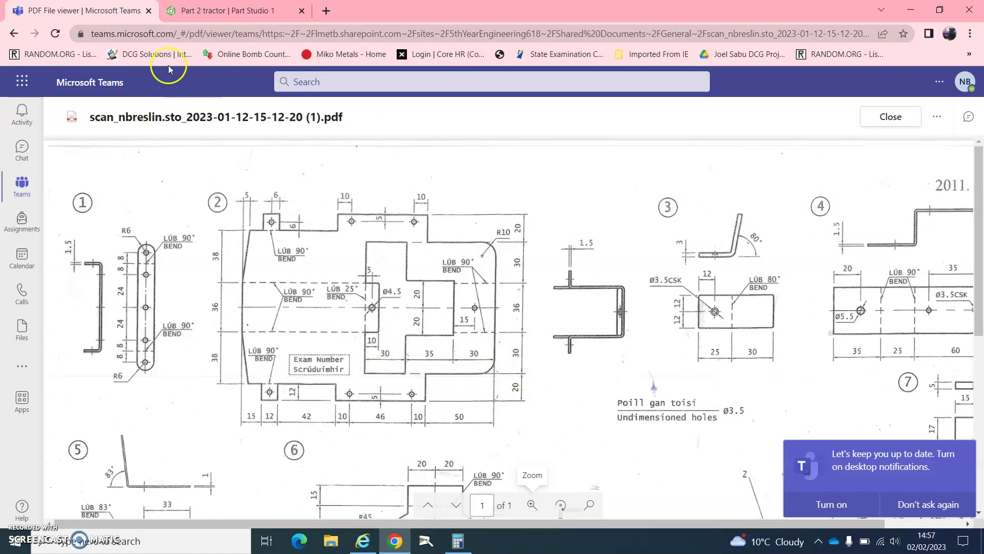
left_click(214, 7)
left_click(271, 126)
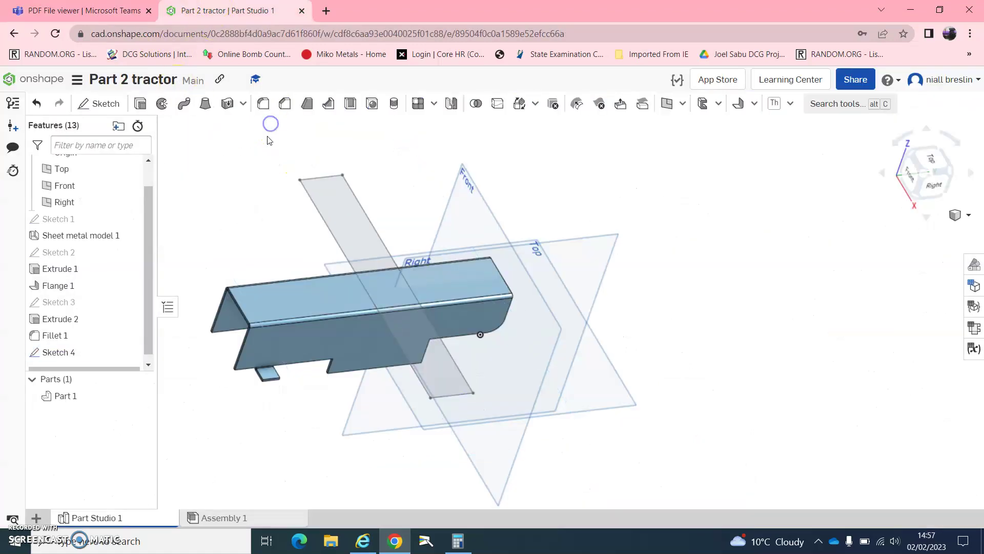
Cut all three regions of the rectangle sketch through the top and sides with a Remove extrude 30 mm deep.
left_click(142, 104)
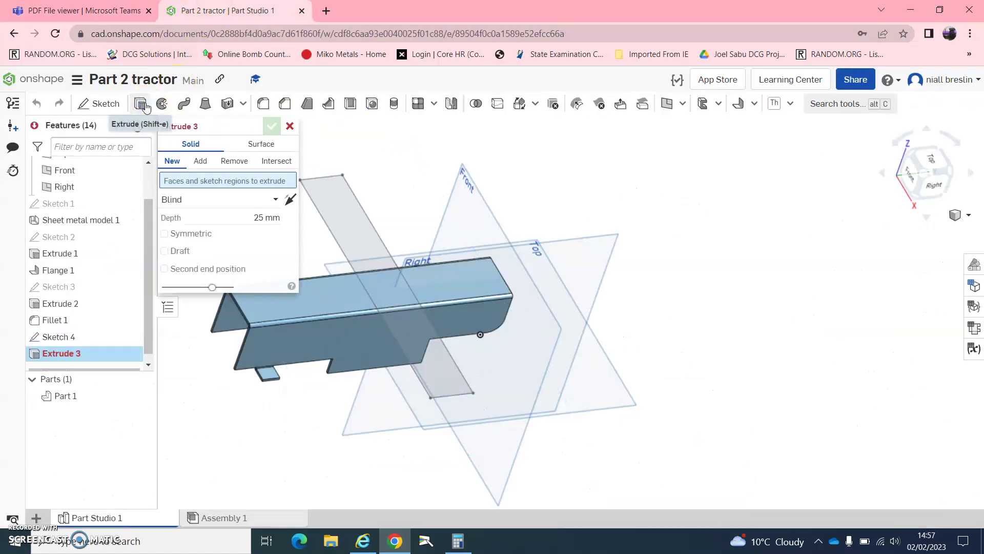
left_click(234, 162)
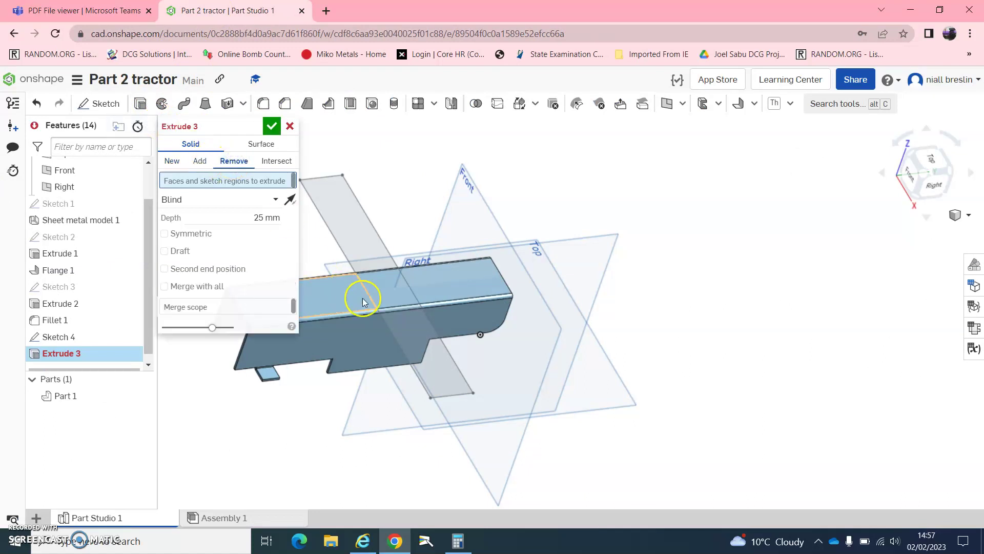
left_click(392, 291)
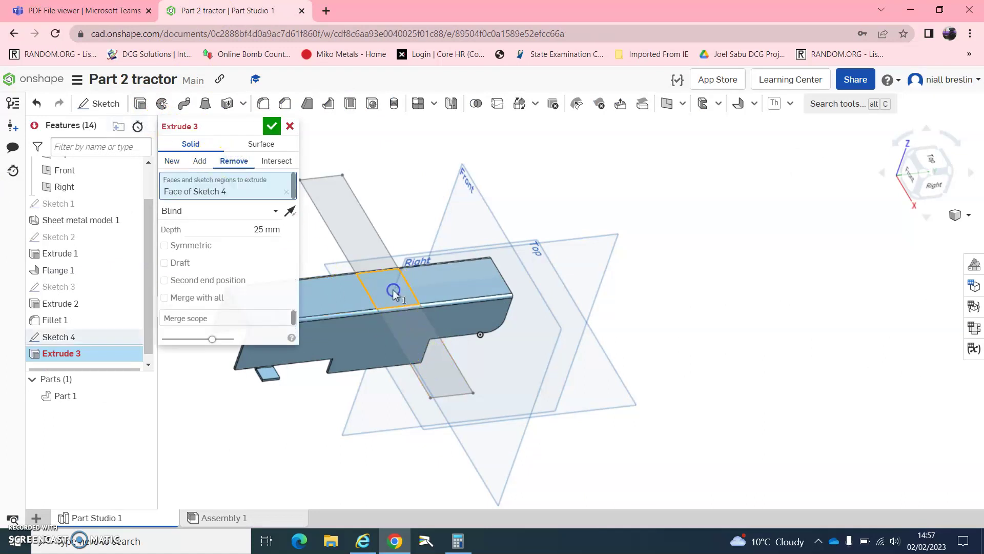
left_click(361, 247)
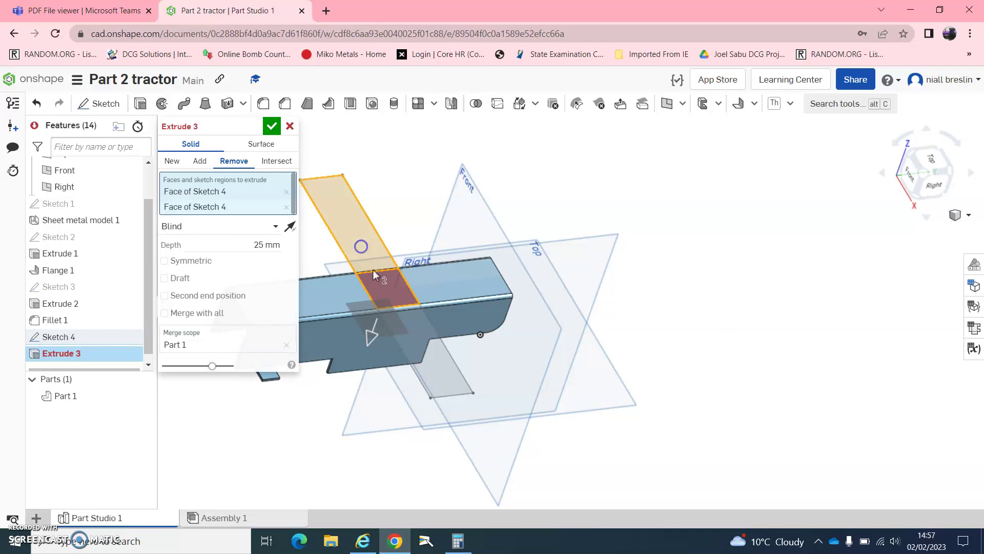
left_click(425, 359)
left_click(265, 261)
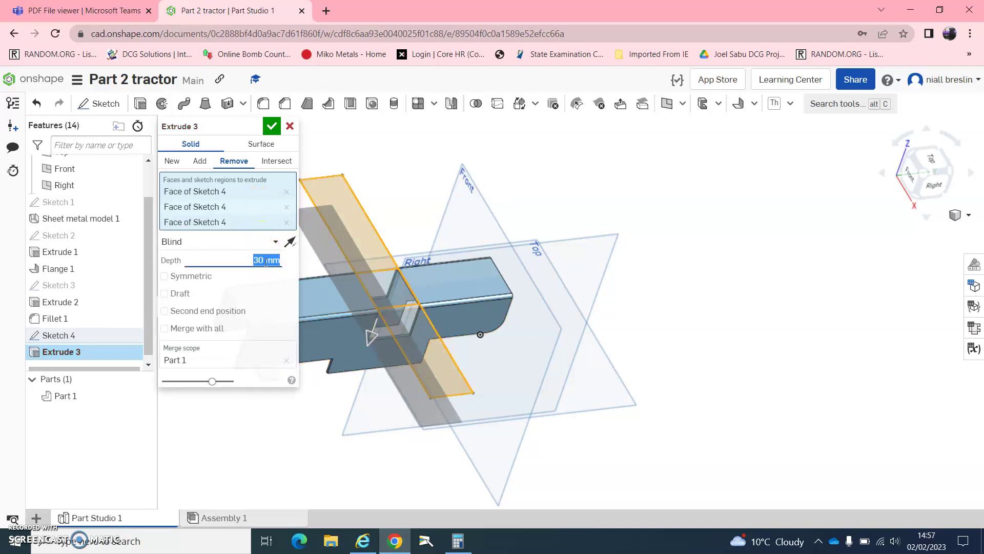
left_click(272, 126)
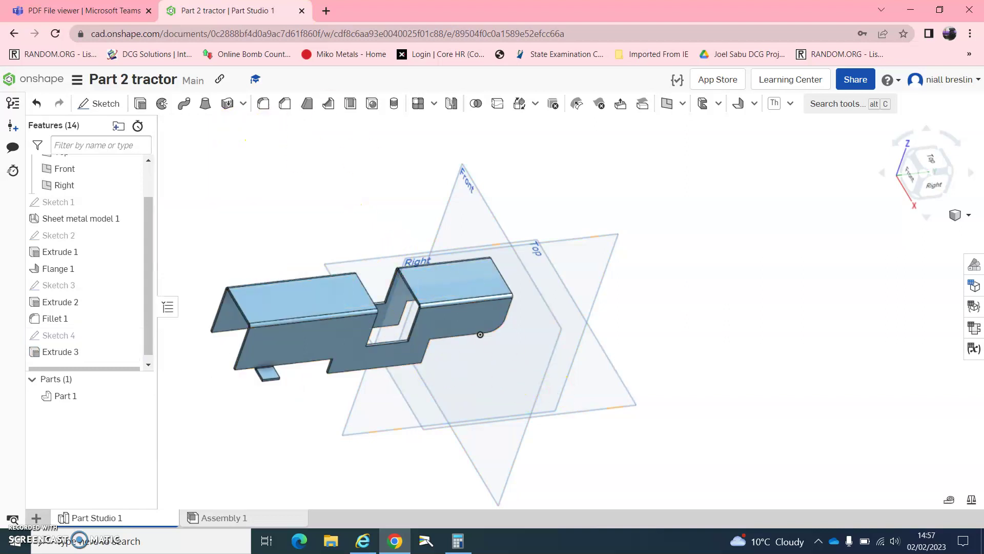
Check the adjoining cutout in the part 2 drawing and sketch a rectangle about 34 mm long on the front section's top face, starting at the existing cutout.
key("ctrl+shift+Tab")
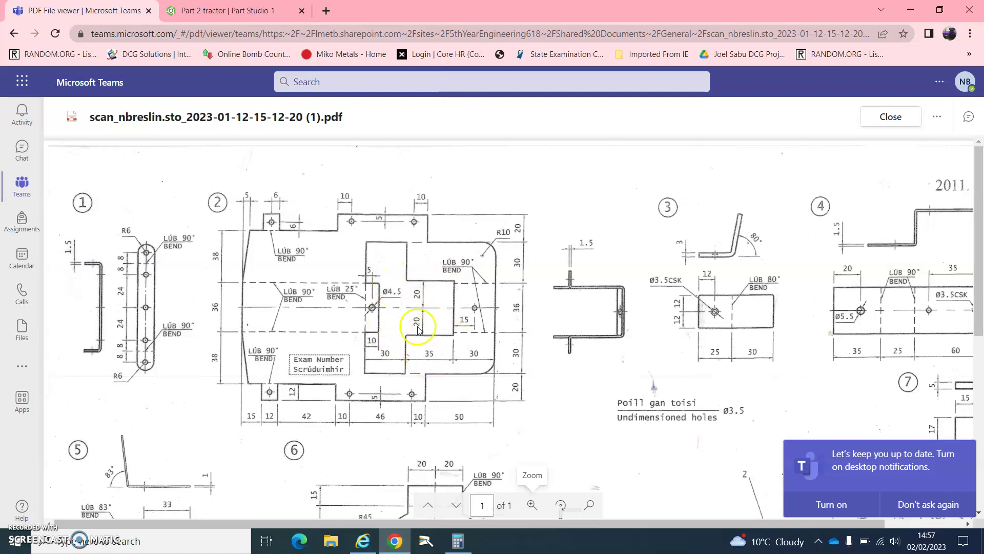
left_click(215, 10)
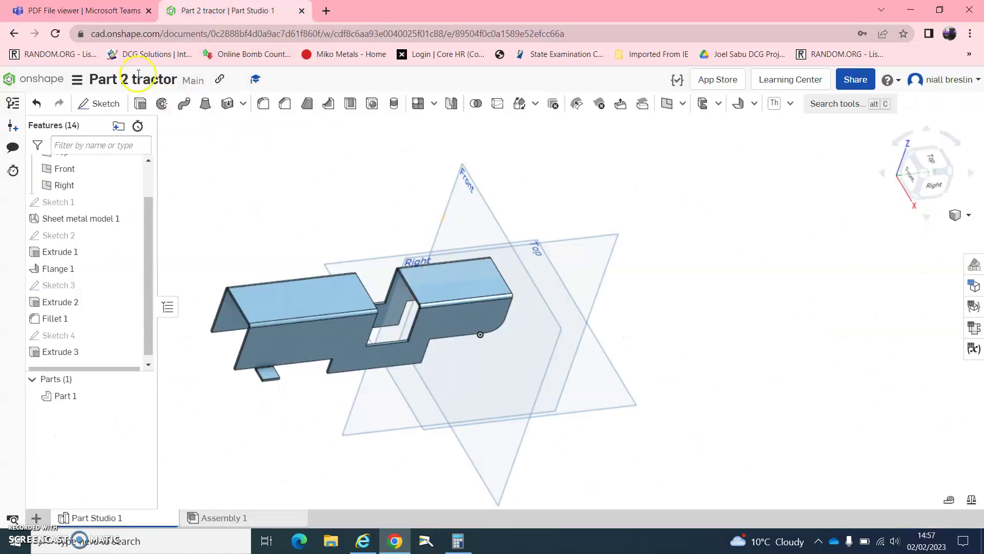
left_click(103, 103)
left_click(441, 288)
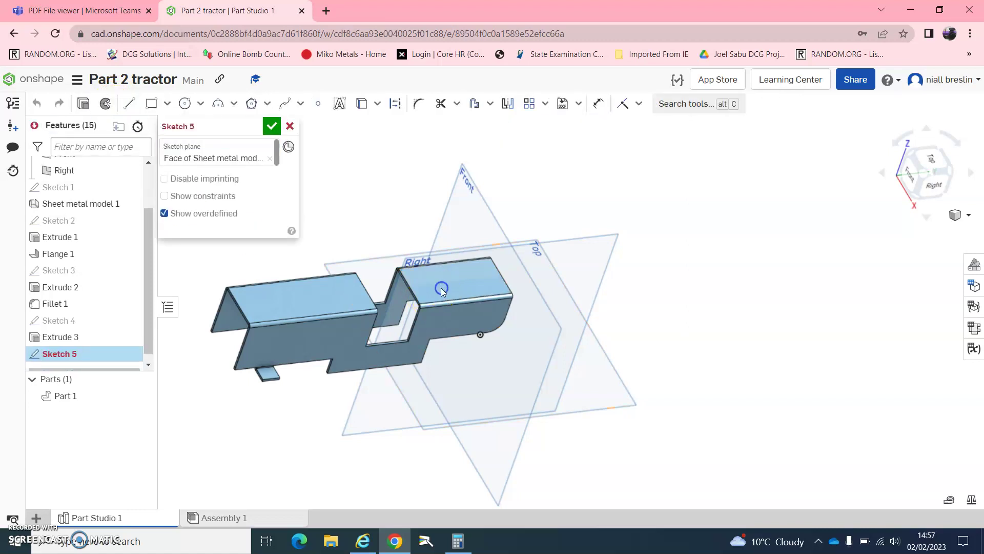
scroll(449, 280, "up", 6)
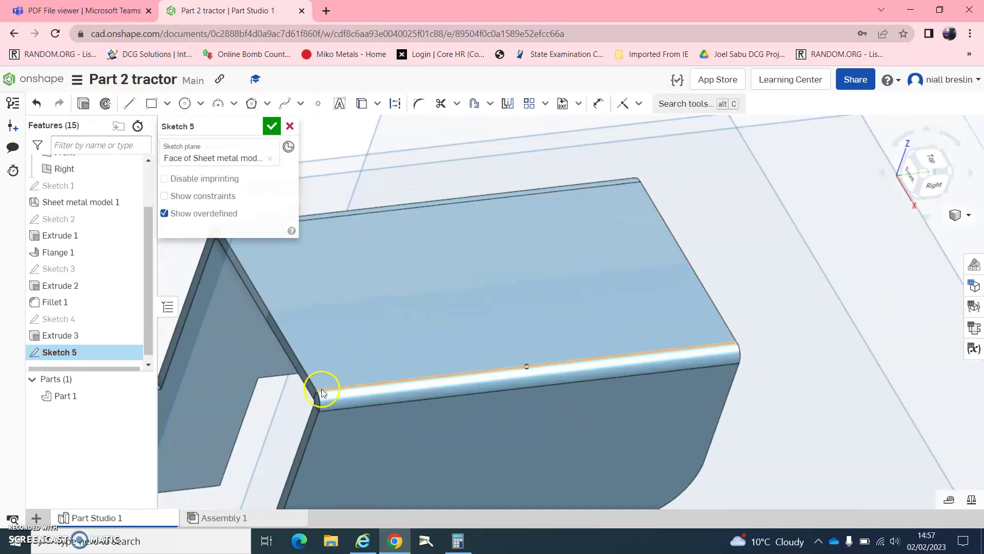
left_click(151, 103)
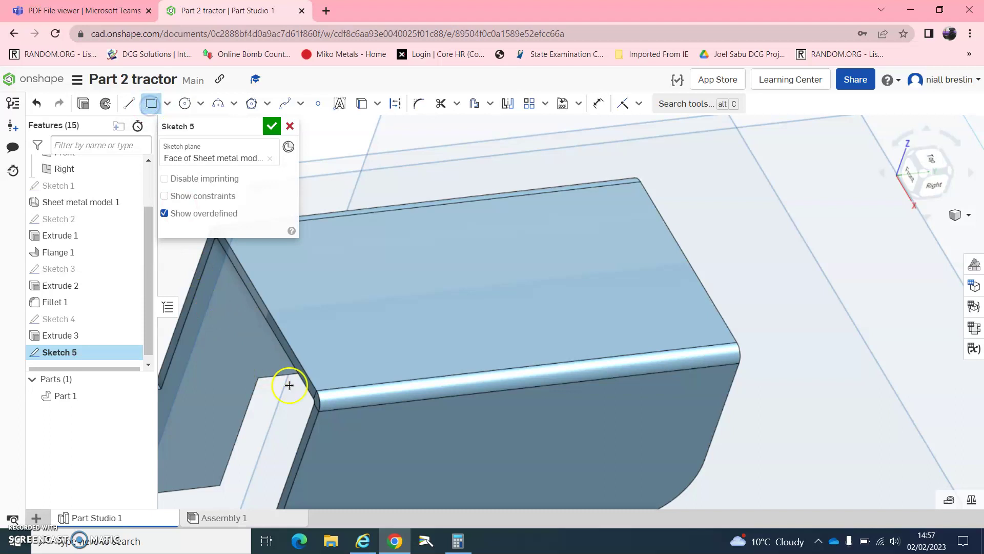
left_click(315, 389)
left_click(441, 205)
Check the cutout length in the part 2 drawing, dimension the rectangle 35 mm along the part's length and finish the sketch.
left_click(85, 10)
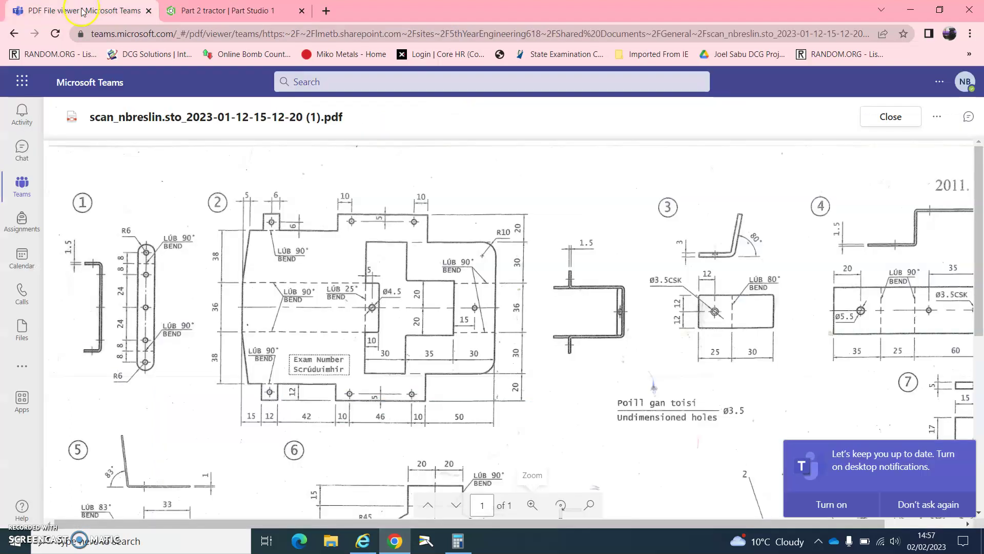
left_click(229, 8)
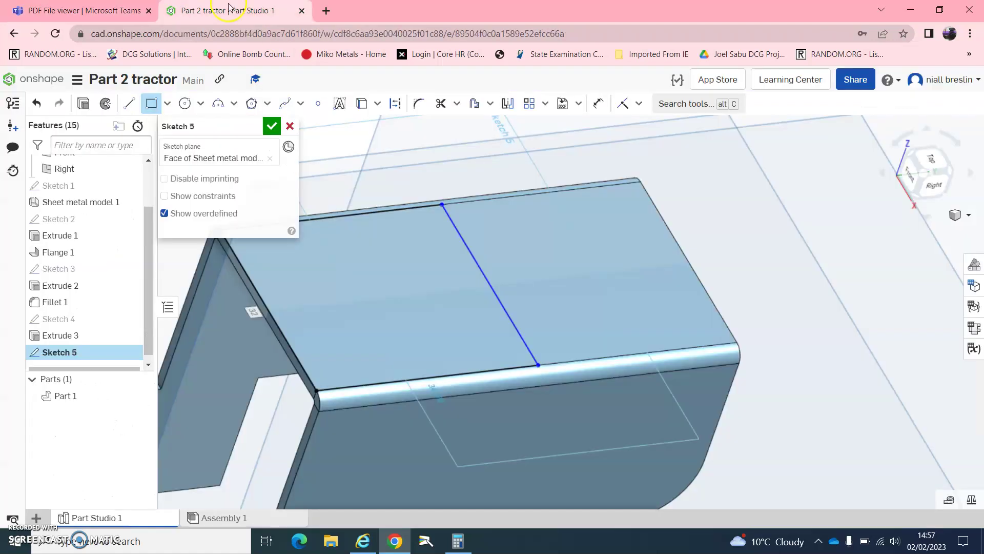
key("u")
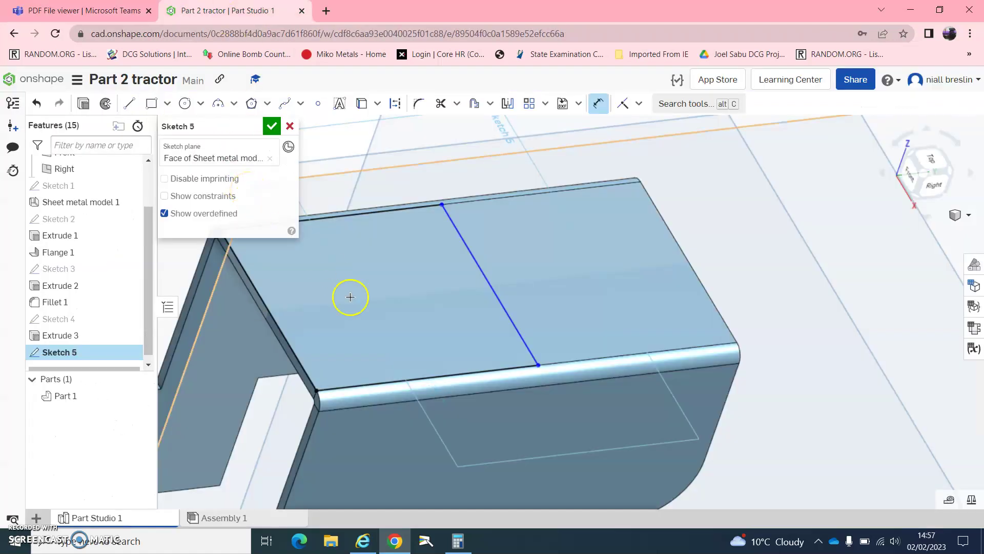
left_click(278, 325)
left_click(506, 318)
left_click(397, 311)
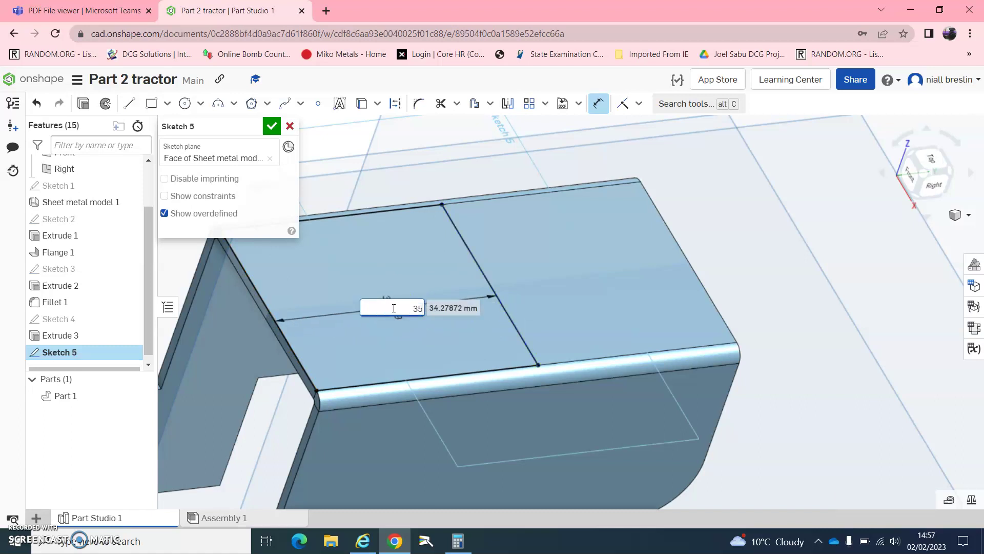
type("35")
key("Return")
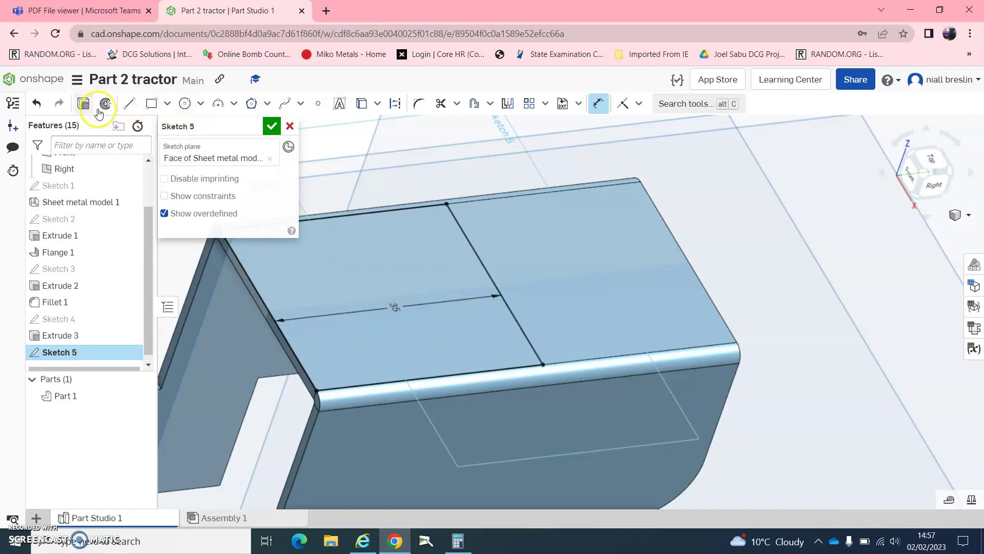
left_click(268, 126)
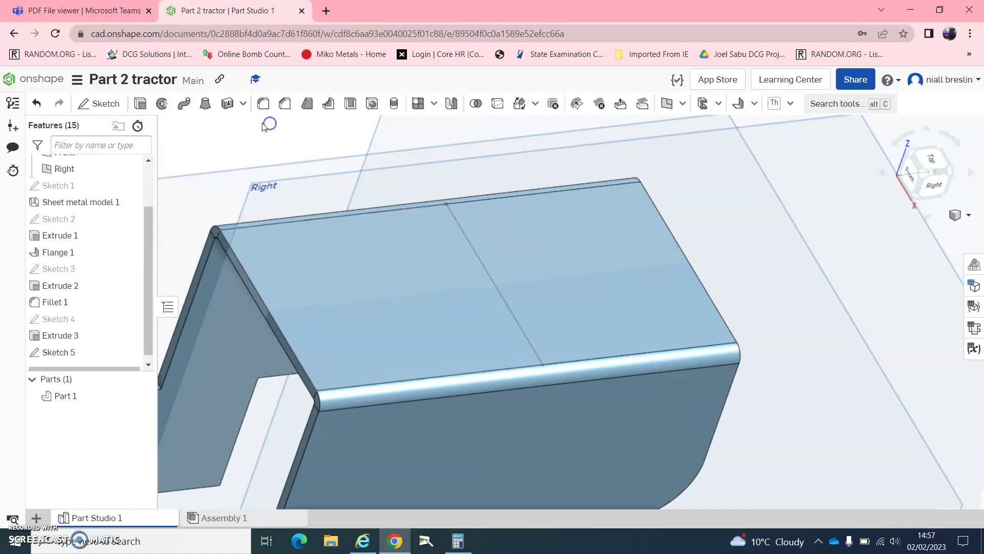
Cut the 35 mm rectangle out of the top face with a blind Remove extrude 25 mm deep.
left_click(142, 105)
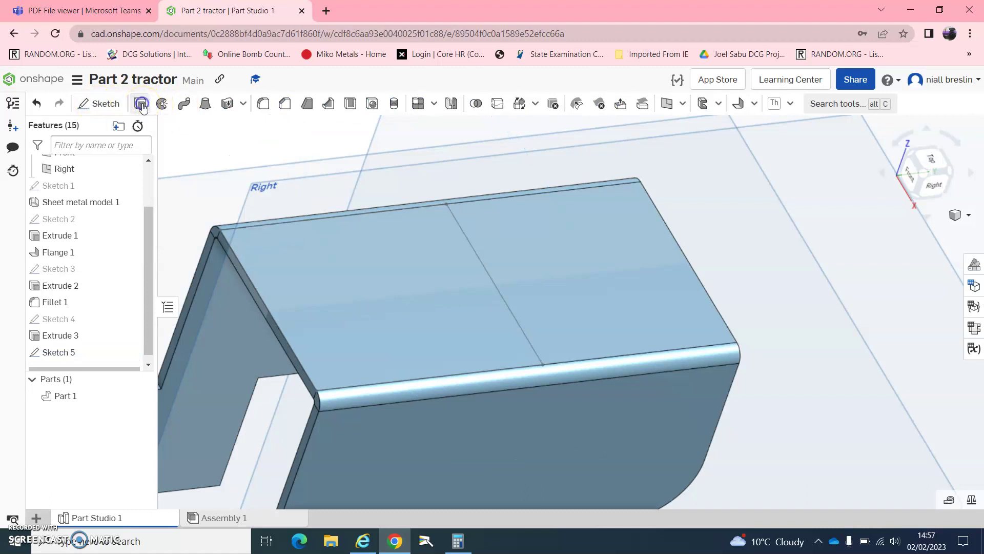
left_click(408, 265)
scroll(408, 265, "down", 5)
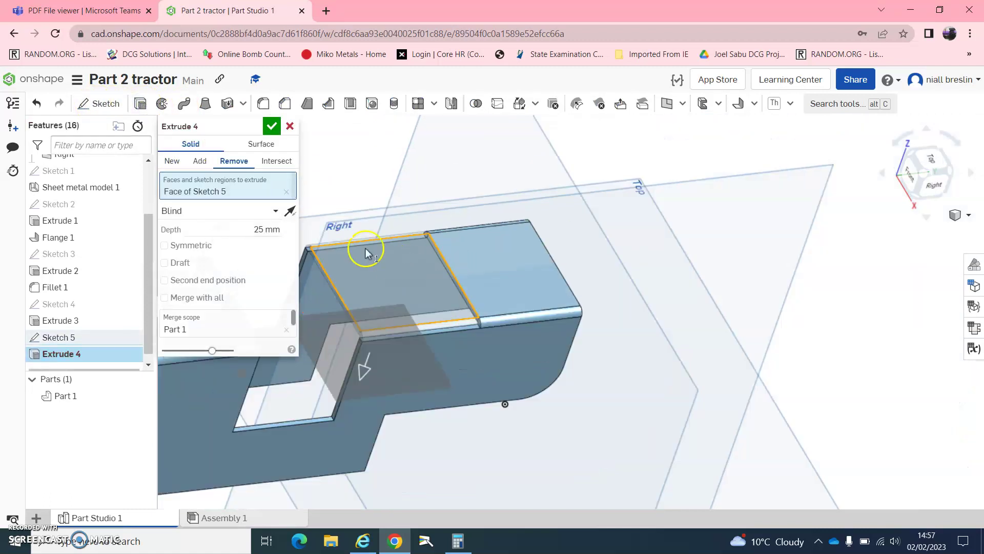
left_click(271, 127)
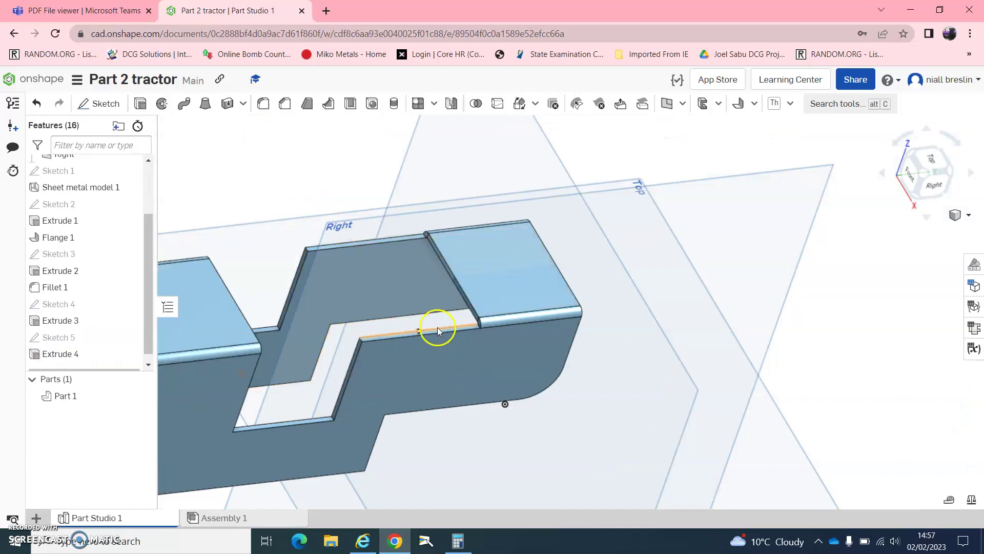
scroll(440, 333, "down", 5)
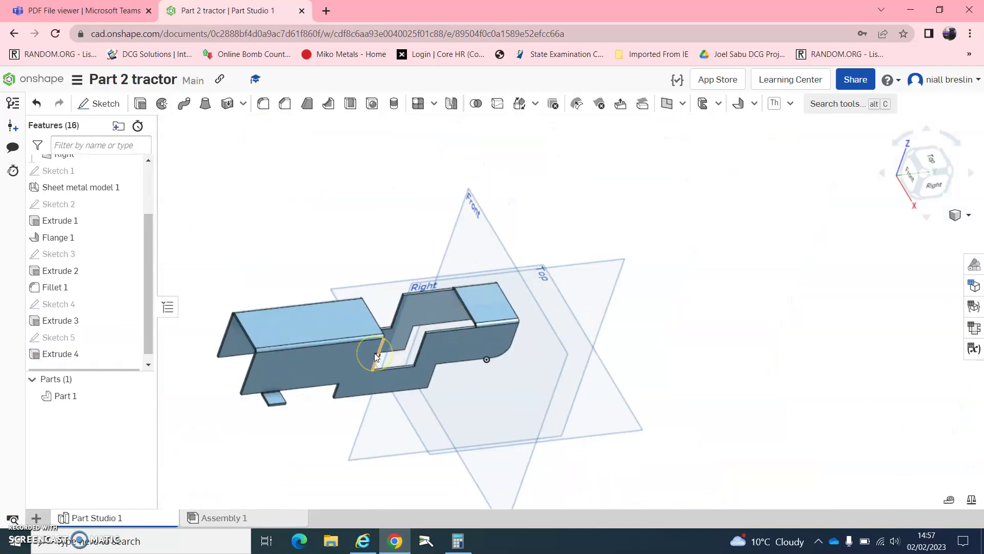
scroll(365, 353, "up", 2)
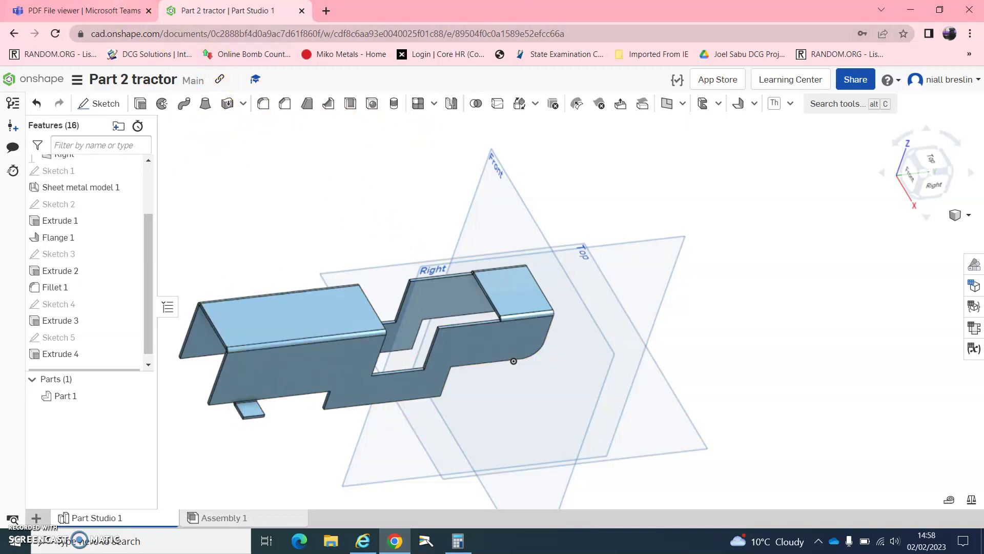
Check the tapered end in the part 2 drawing and start a sketch on the part's right side face.
left_click(96, 11)
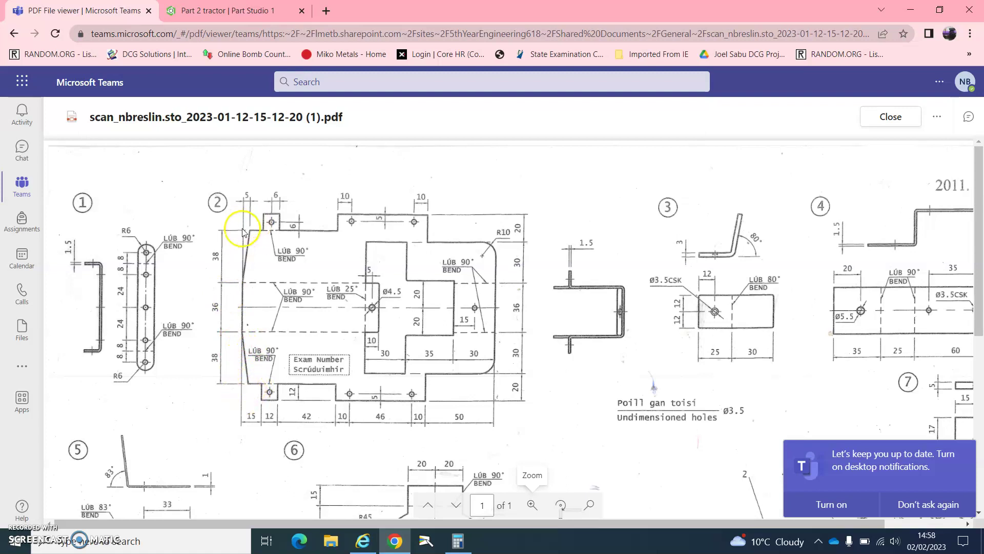
left_click(231, 10)
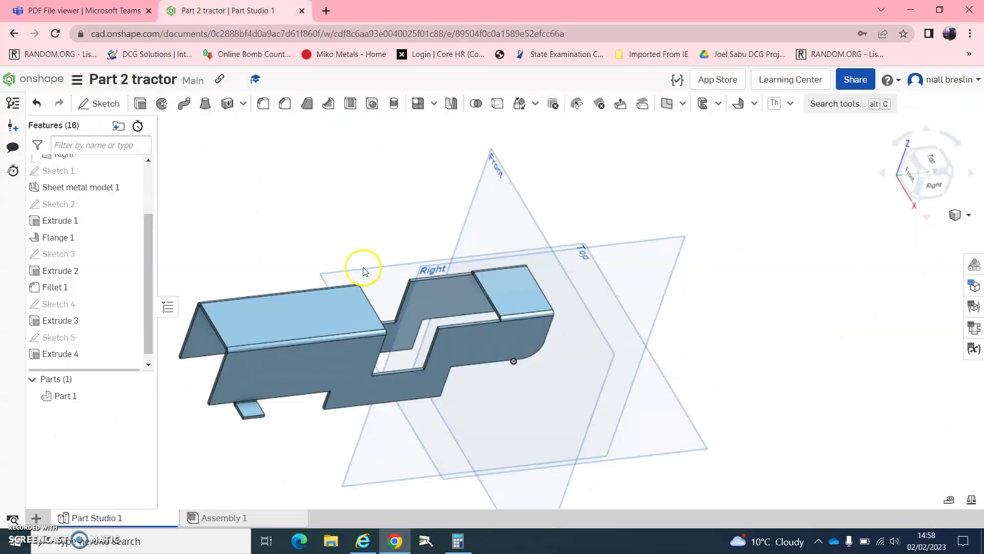
left_click(937, 185)
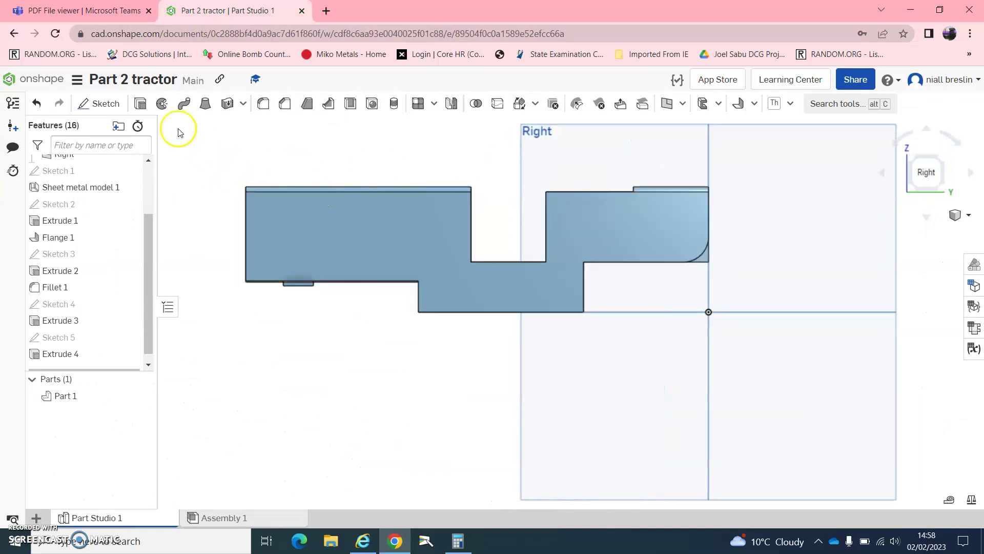
left_click(82, 104)
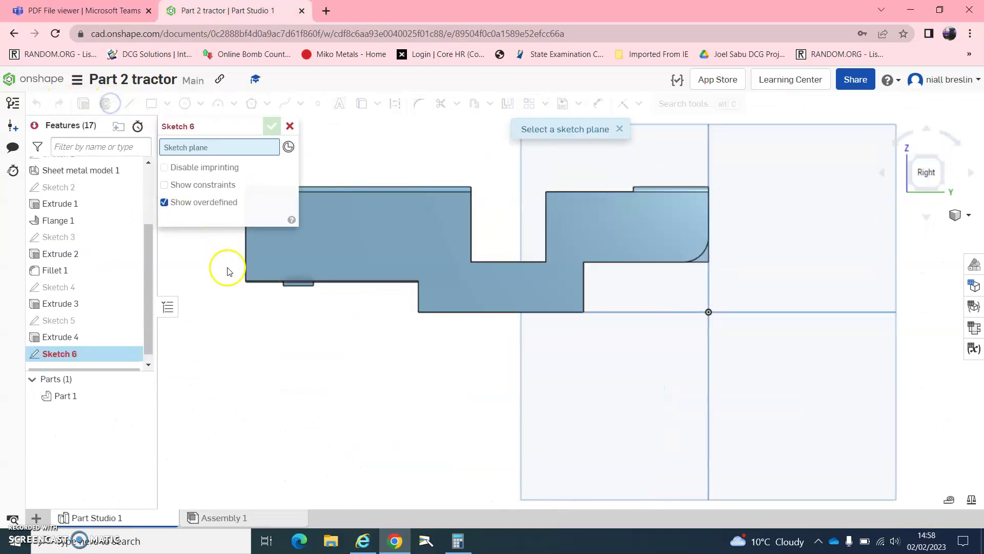
left_click(356, 241)
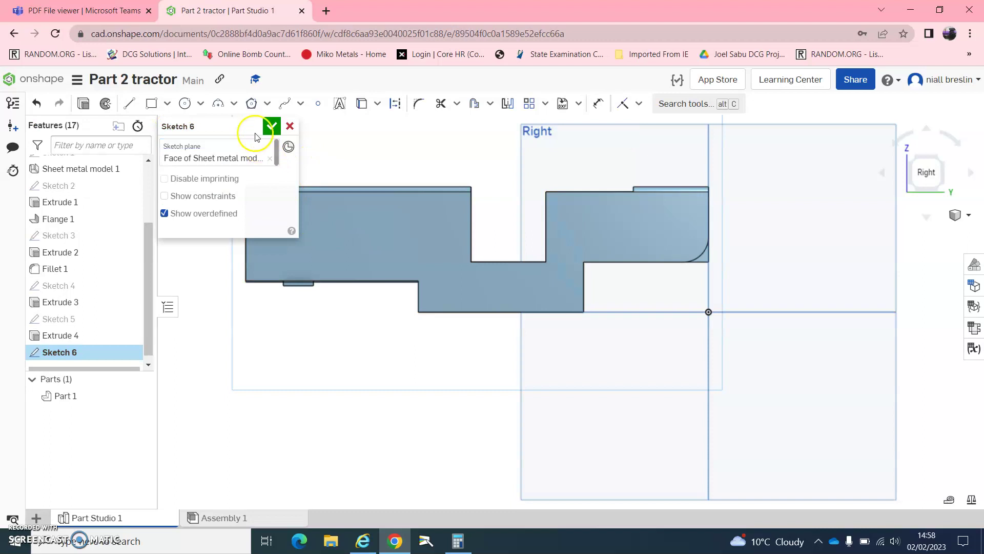
scroll(378, 184, "up", 3)
scroll(378, 184, "down", 5)
scroll(356, 159, "up", 6)
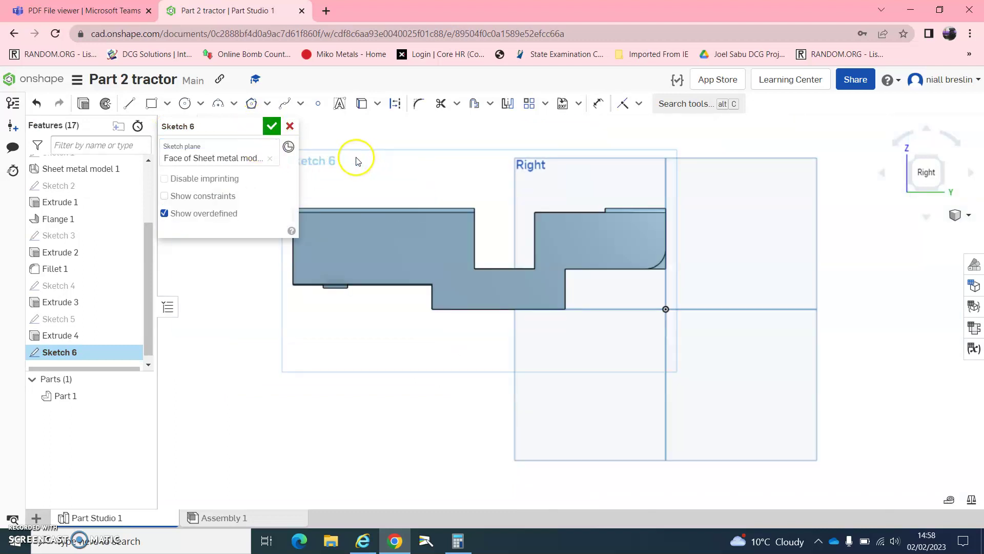
Draw a closed triangle on the side face along its rear end edge, with a sloping line about 36 mm long.
left_click(129, 103)
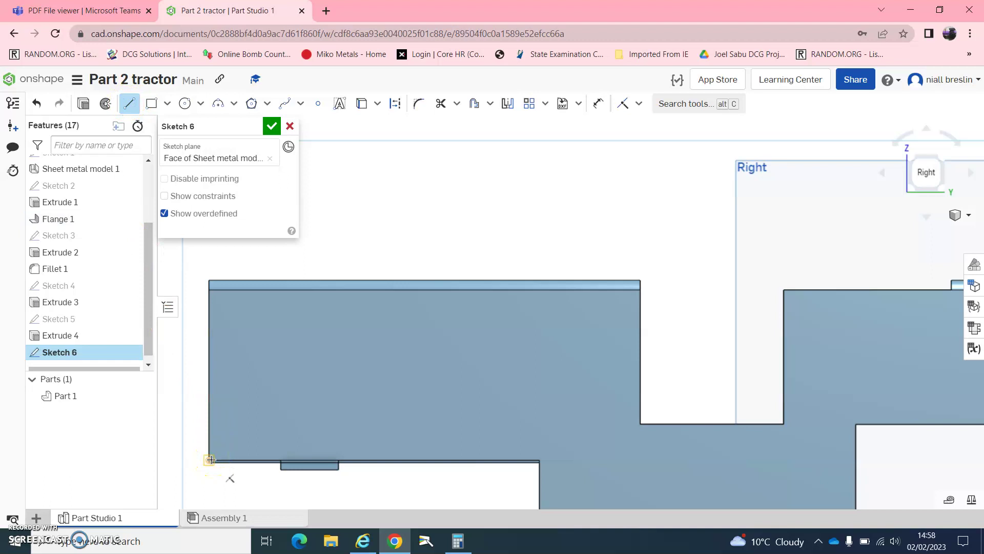
right_click_drag(195, 448, 199, 455)
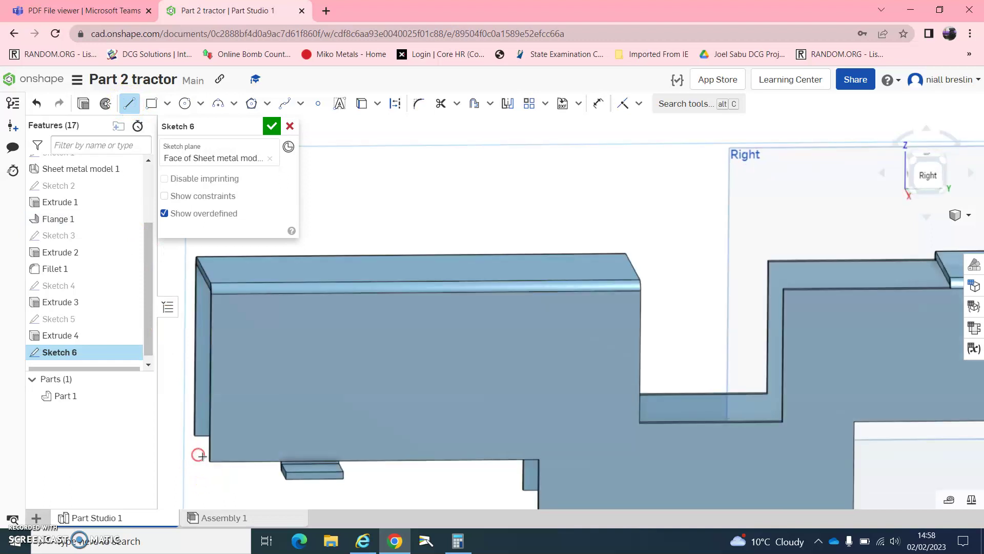
left_click(247, 461)
left_click(213, 295)
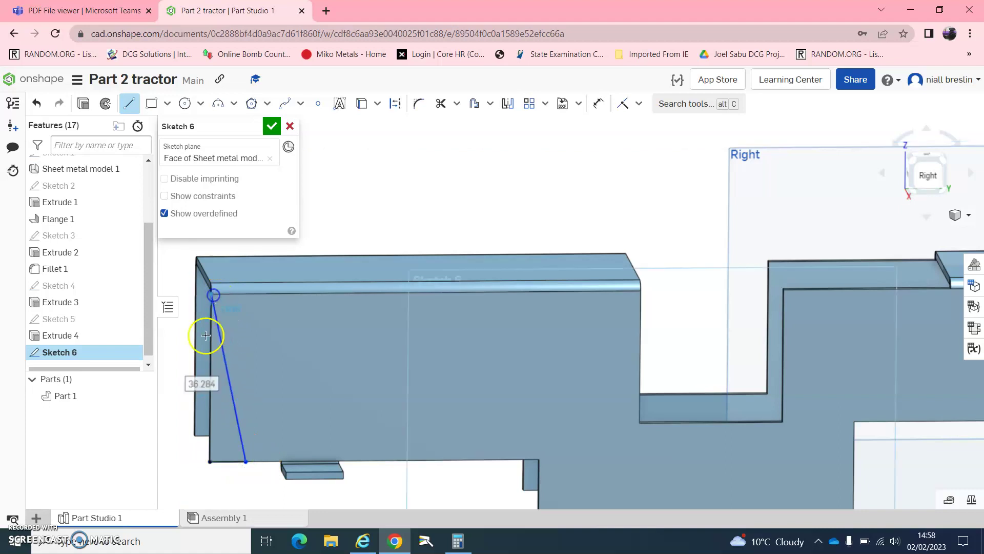
left_click(210, 462)
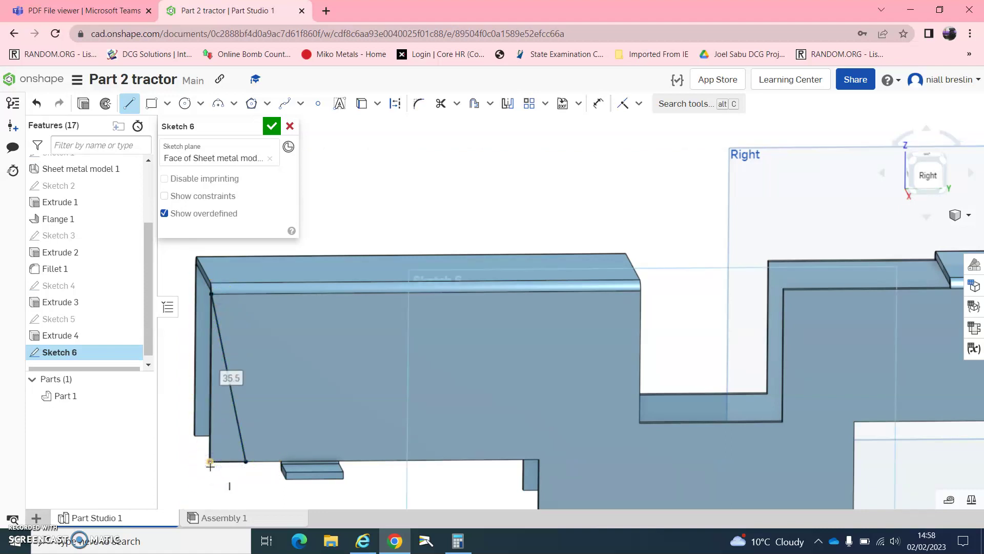
Try to dimension the triangle's base 5 mm and undo back to the single line along the lower edge.
key("d")
left_click(232, 462)
left_click(227, 484)
key("Return")
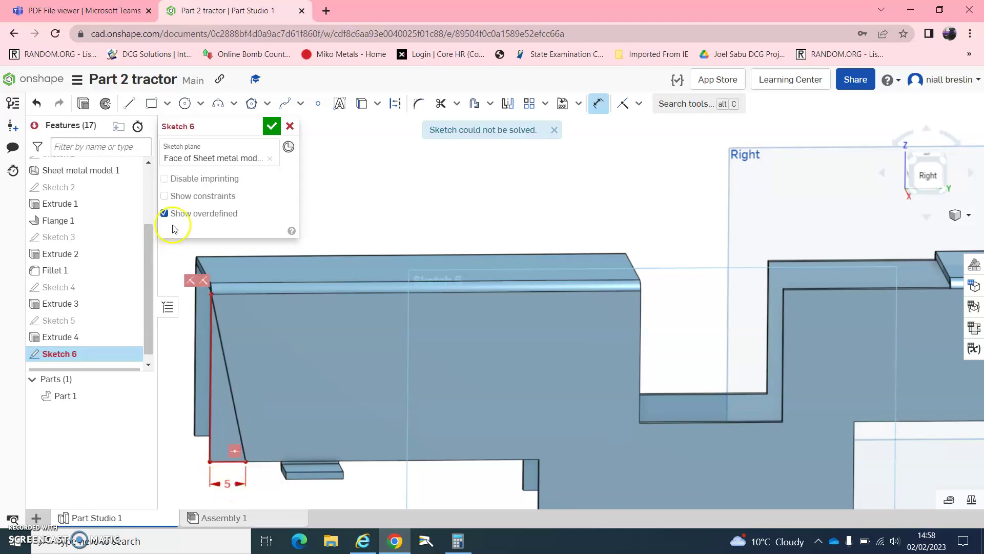
left_click(37, 105)
left_click(36, 105)
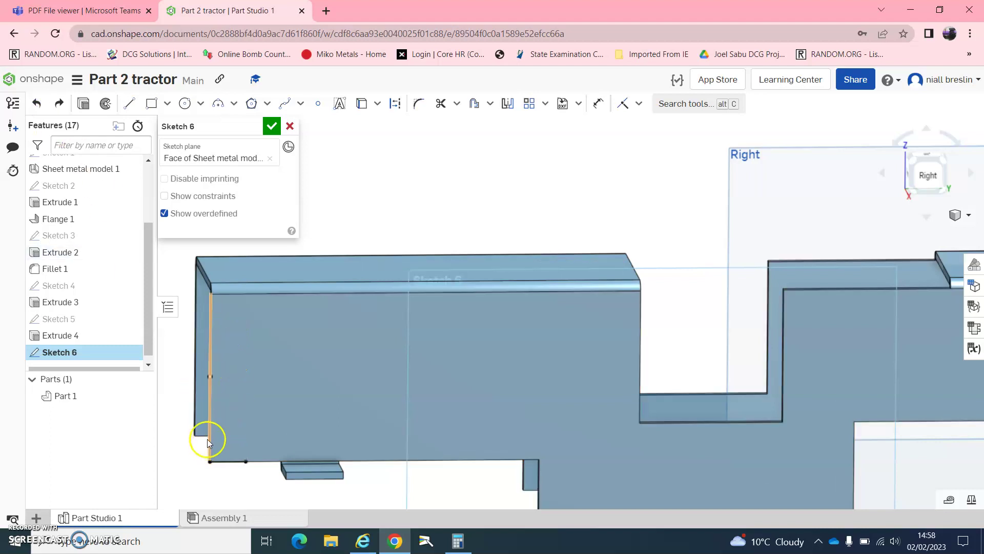
Try again to dimension the line along the side face's lower edge 5 mm.
key("u")
left_click(234, 460)
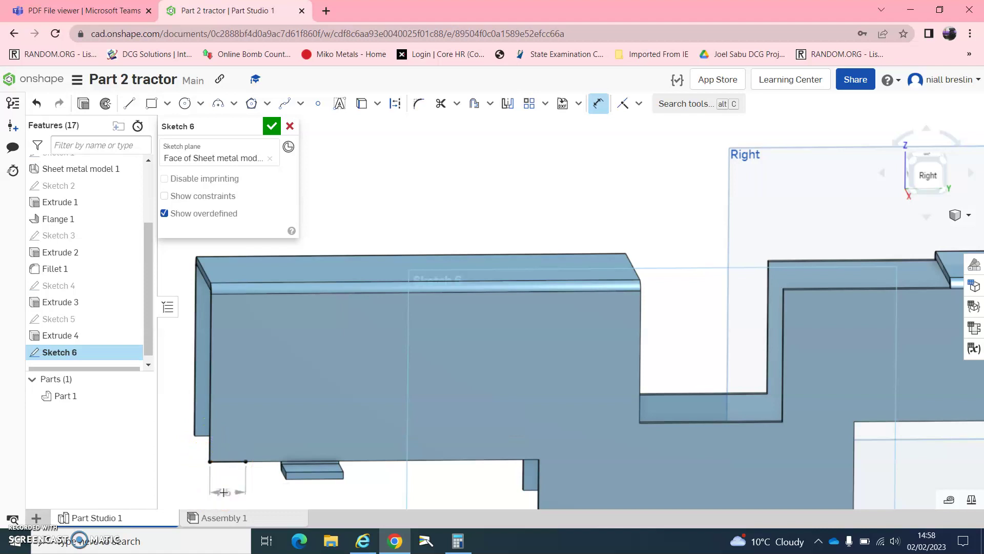
left_click(223, 492)
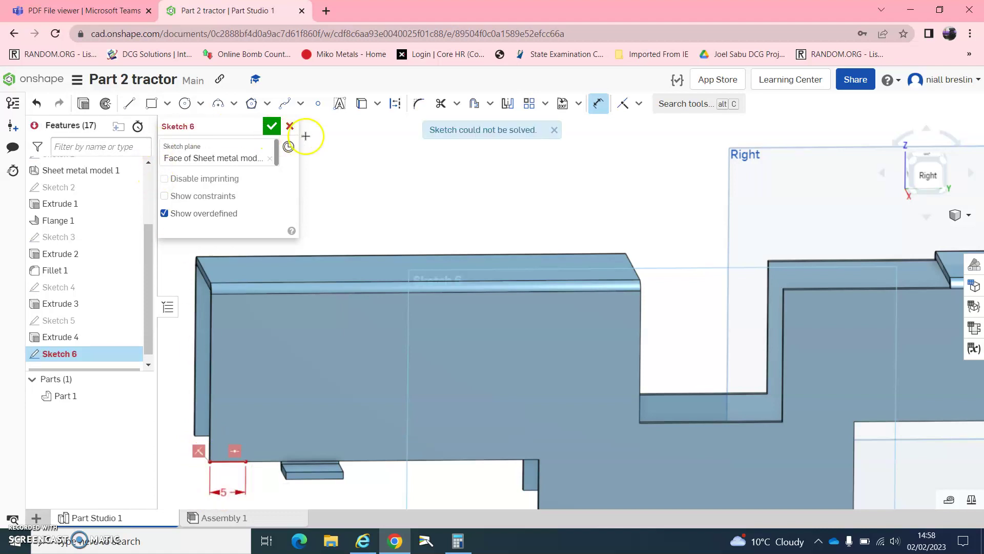
Discard the side-face sketch and undo the last extrude cut.
left_click(289, 126)
left_click(36, 103)
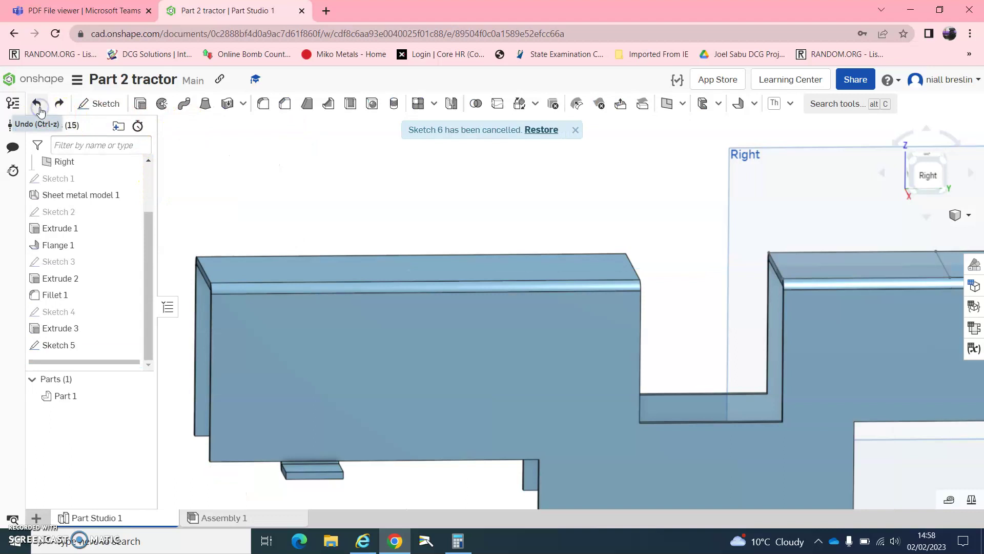
Start a new sketch on the right side face and draw a triangle at the rear end, 35.5 mm high with a base about 3.7 mm wide.
left_click(101, 103)
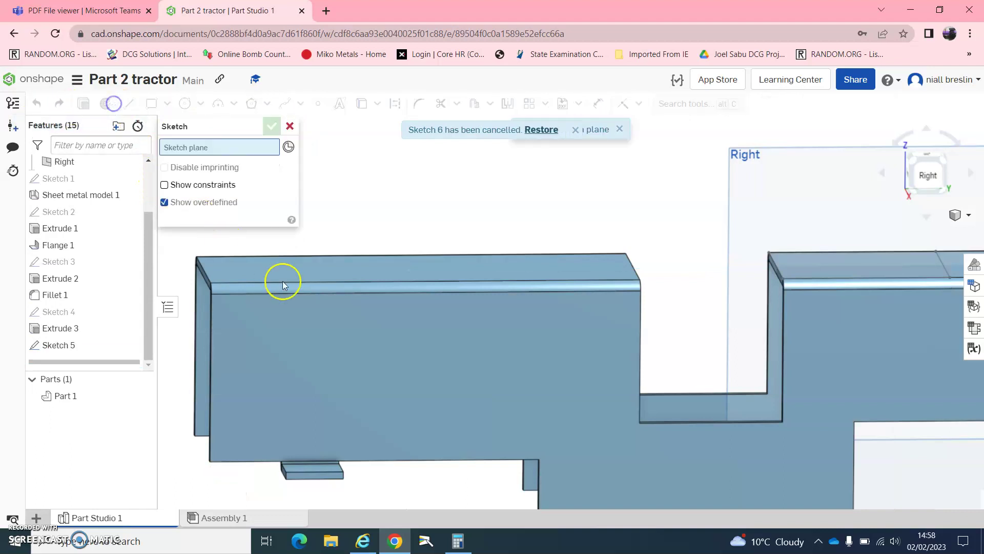
left_click(278, 345)
left_click(130, 103)
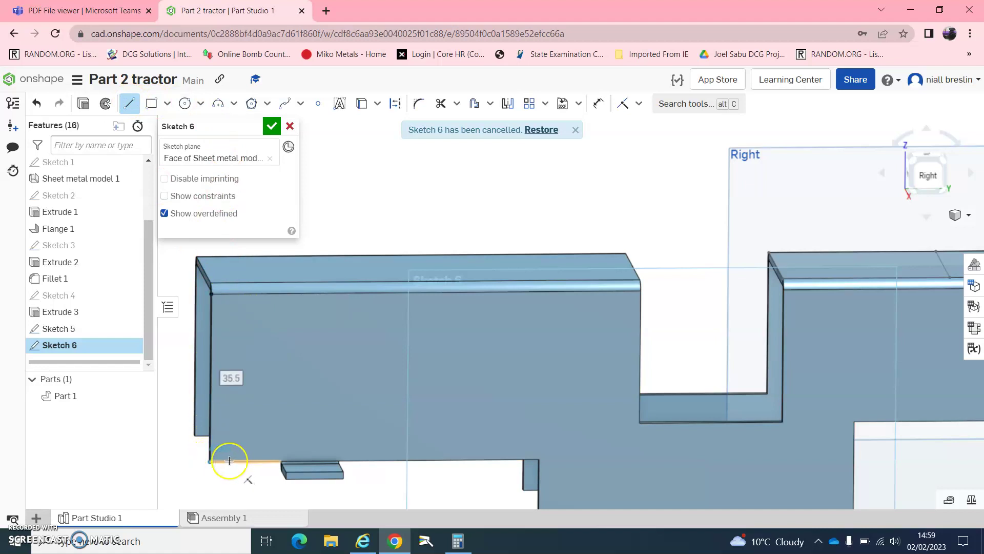
scroll(229, 460, "up", 3)
scroll(231, 410, "down", 5)
scroll(219, 331, "up", 2)
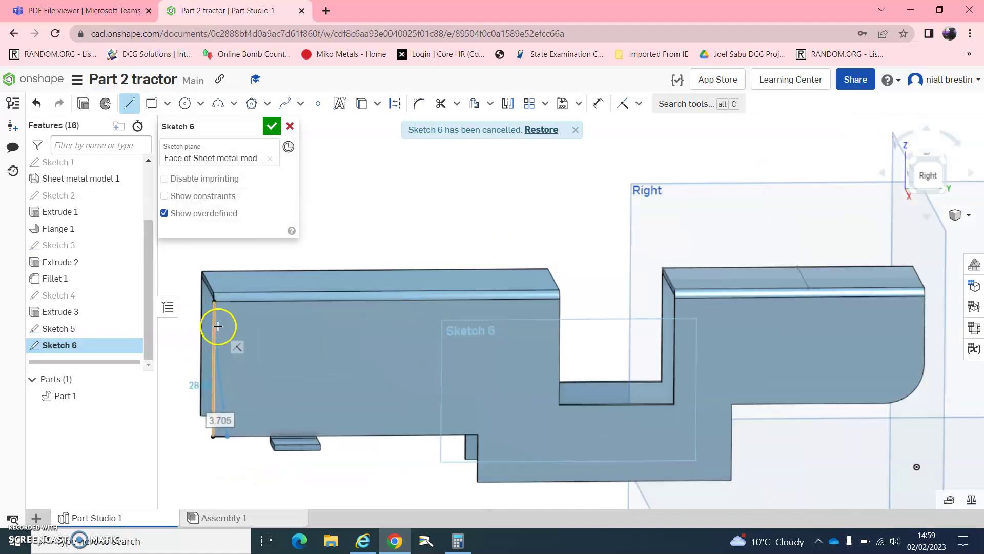
left_click(214, 301)
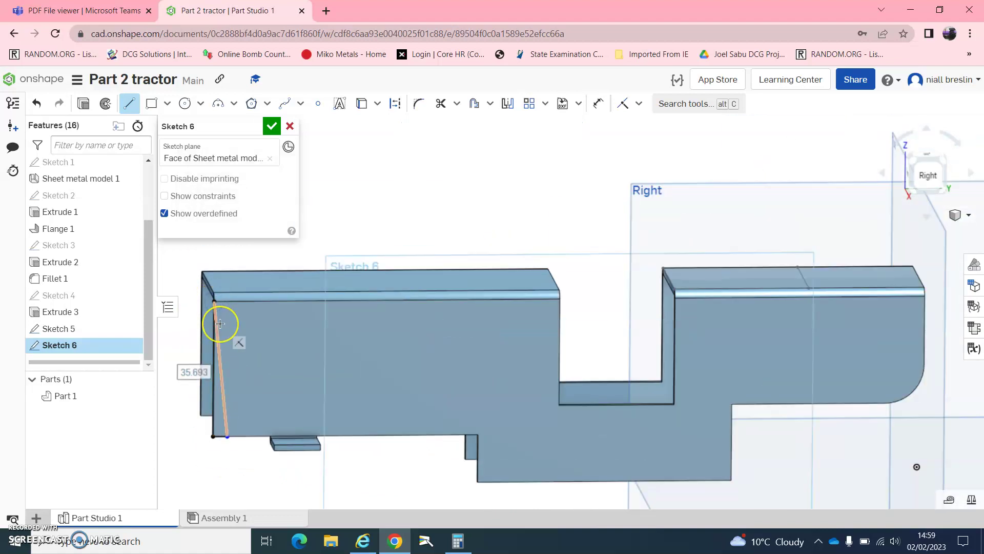
Dimension the base of the triangle at the rear end 5 mm and accept the sketch.
key("u")
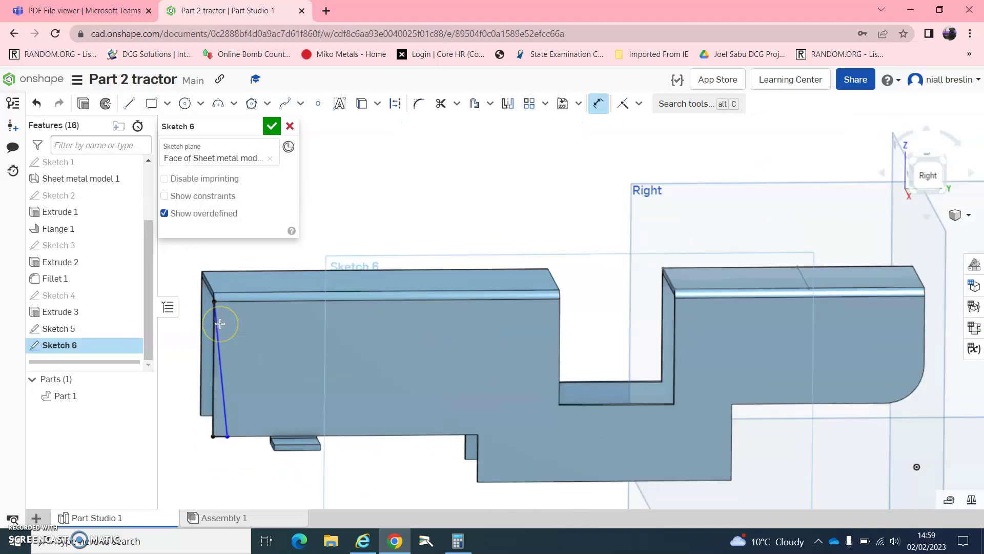
scroll(222, 435, "up", 3)
left_click(222, 435)
left_click(221, 471)
type("5")
key("Return")
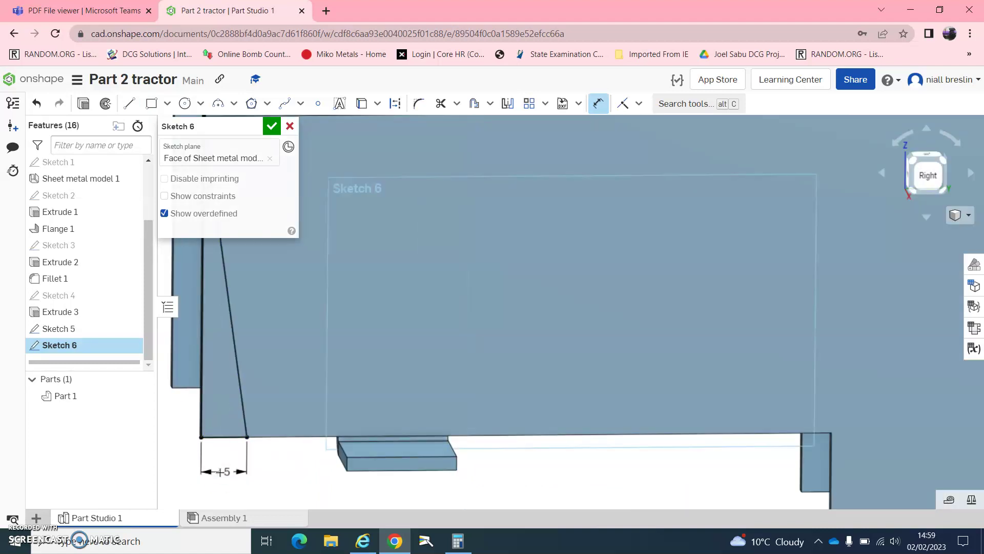
scroll(220, 471, "down", 5)
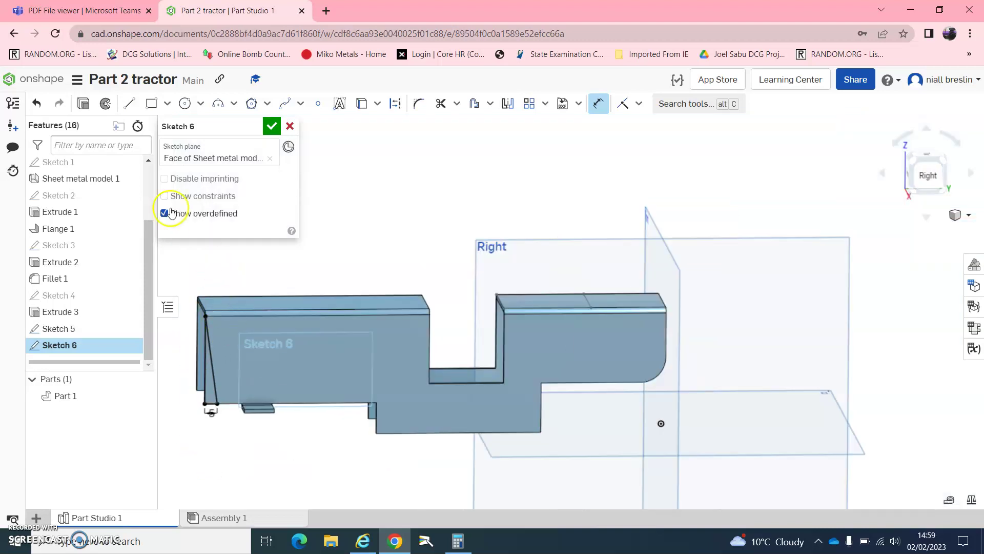
left_click(272, 127)
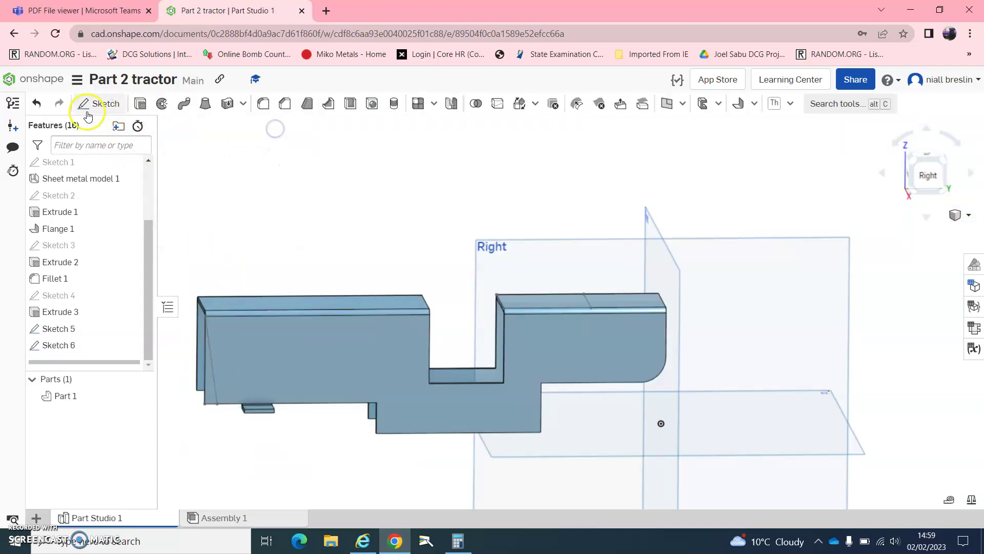
Extrude the triangle region as a 49.7 mm deep cut that tapers the rear end of both side walls.
left_click(140, 104)
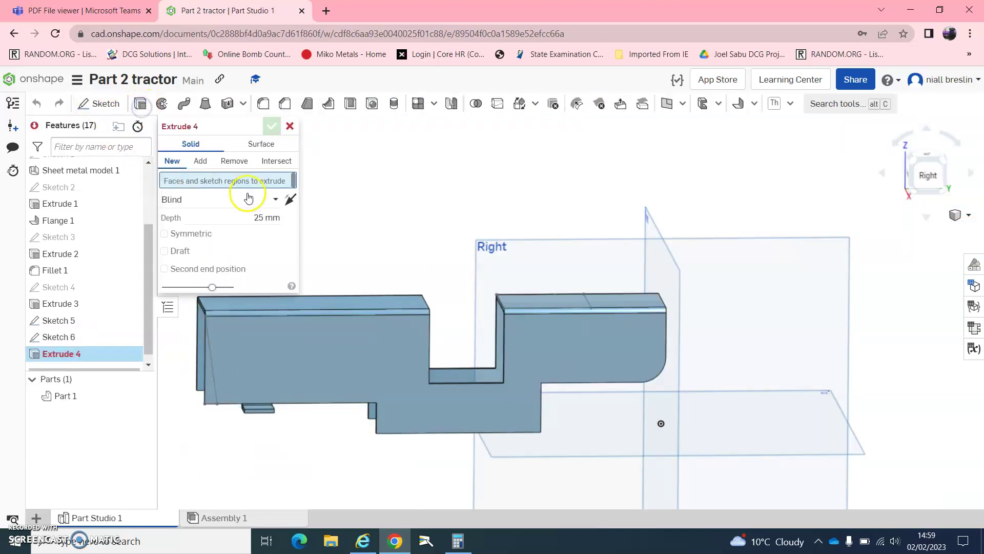
left_click(211, 386)
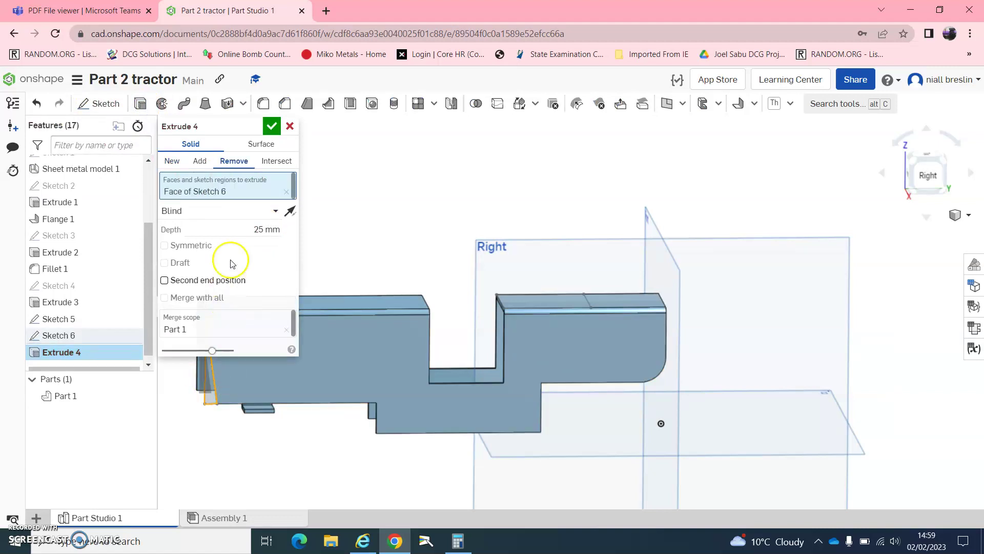
right_click_drag(373, 222, 434, 241)
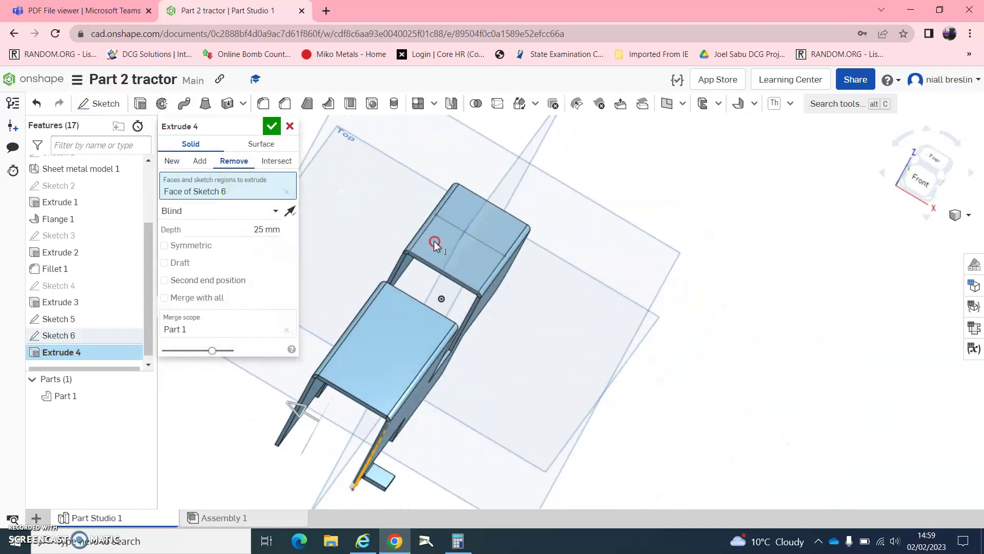
left_click_drag(300, 416, 259, 392)
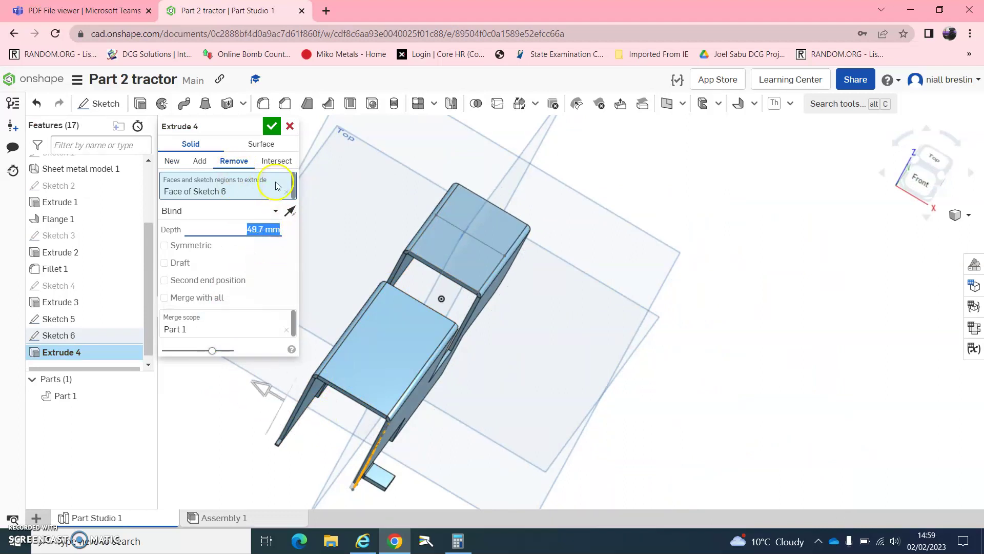
left_click(272, 126)
right_click_drag(299, 267, 244, 226)
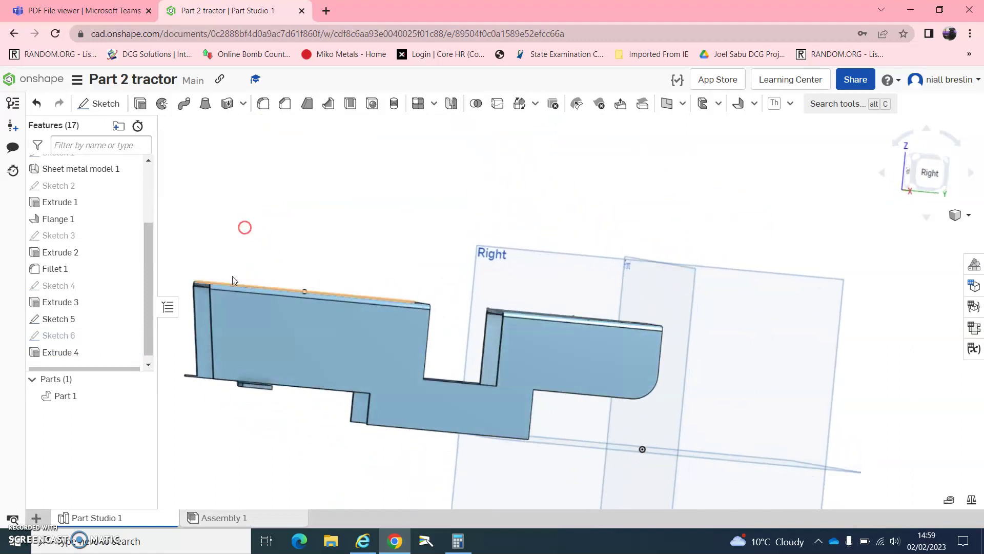
right_click_drag(186, 395, 185, 372)
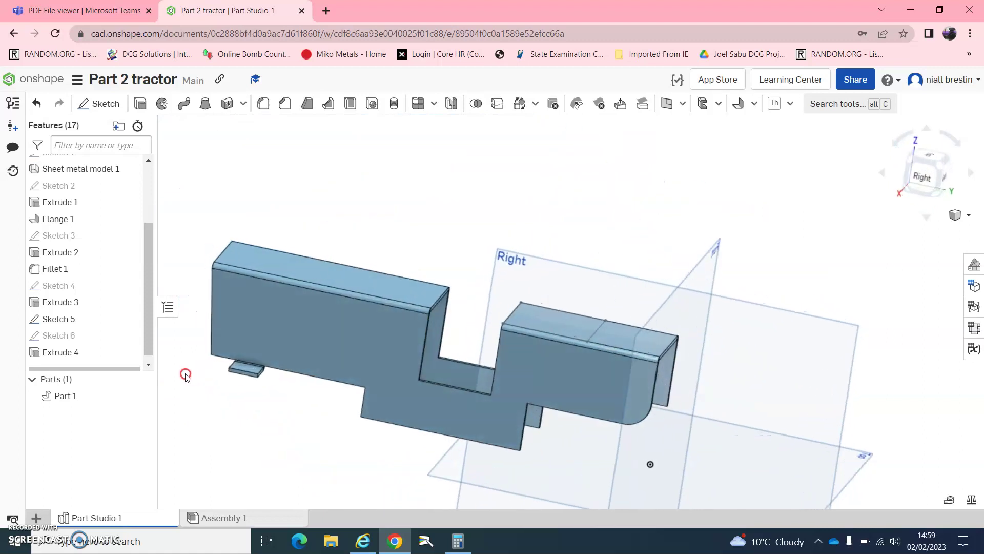
right_click_drag(549, 242, 540, 252)
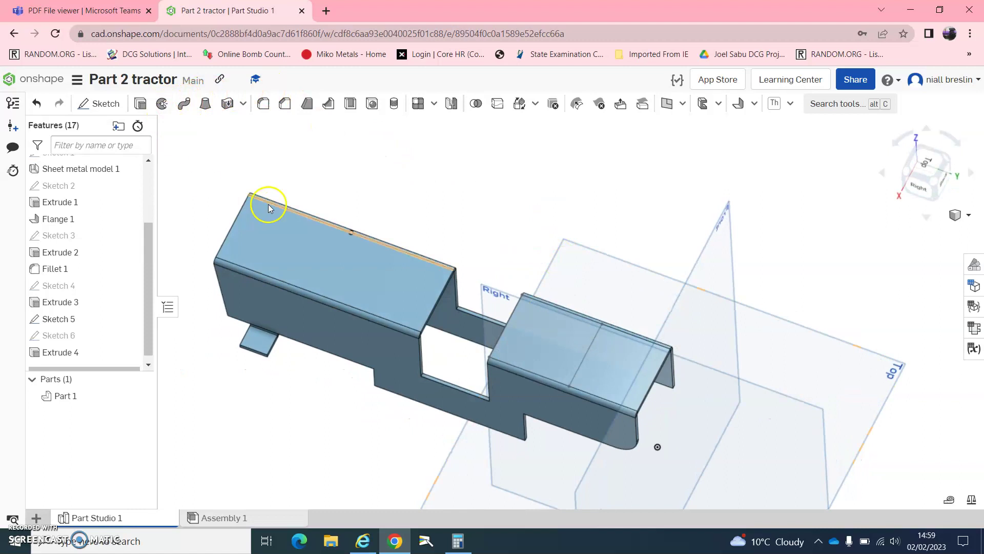
Start a new sketch on the right side face and draw two circles on its lower tab, about 8.4 mm and 15.4 mm in diameter.
left_click(964, 222)
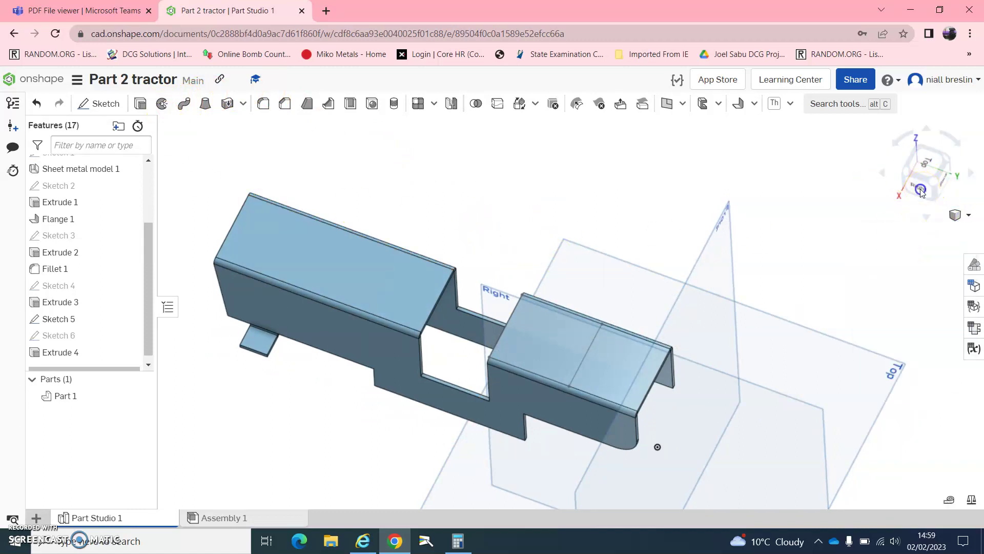
left_click(920, 188)
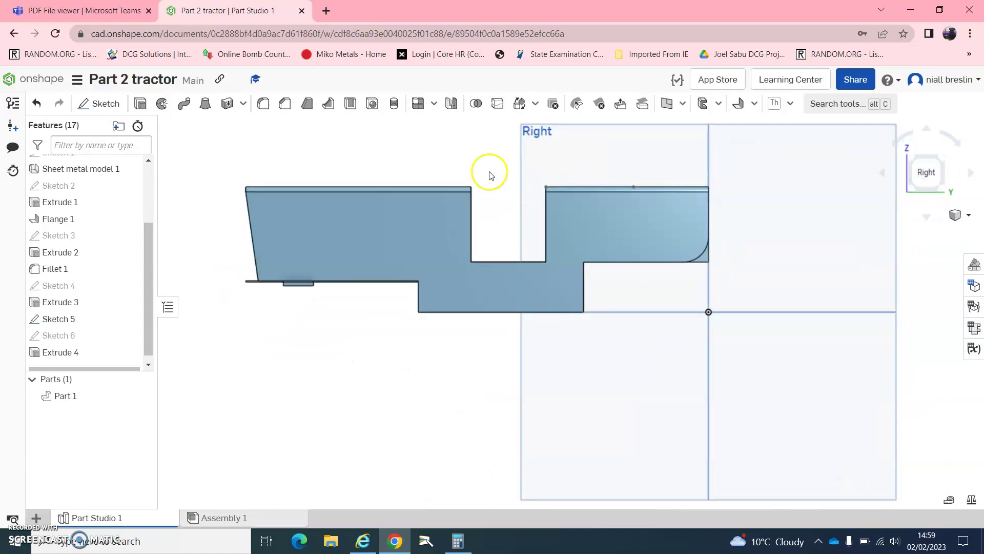
left_click(85, 103)
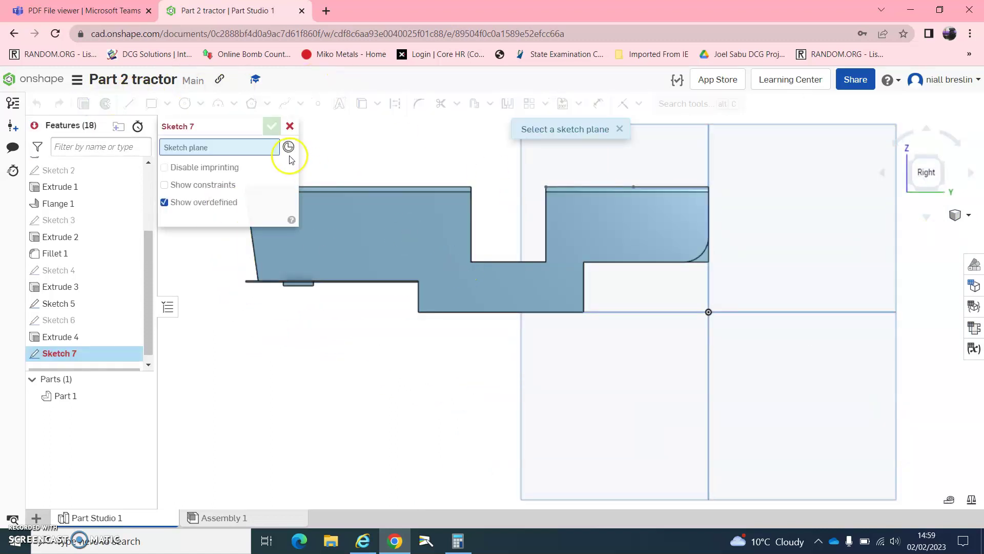
left_click(424, 244)
left_click(191, 109)
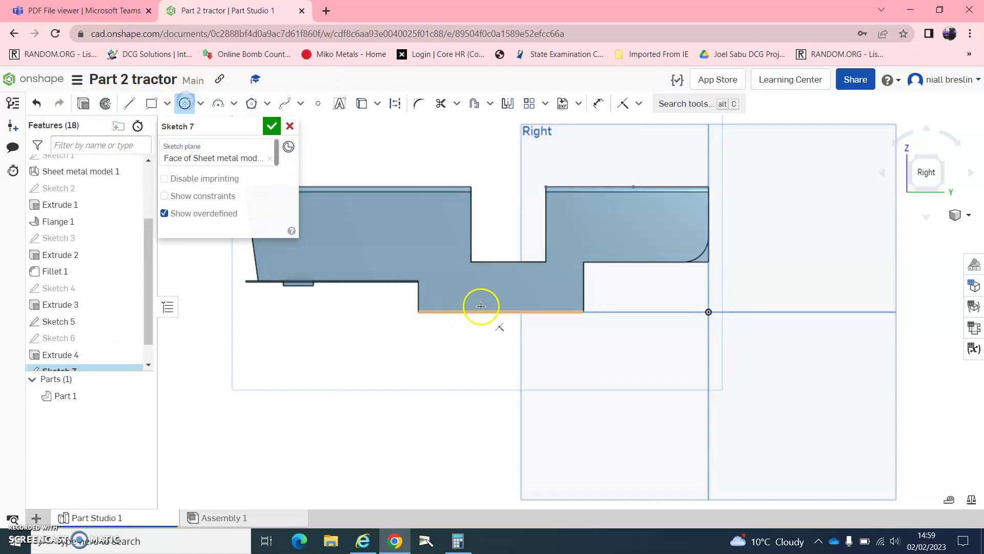
left_click(449, 291)
left_click(558, 296)
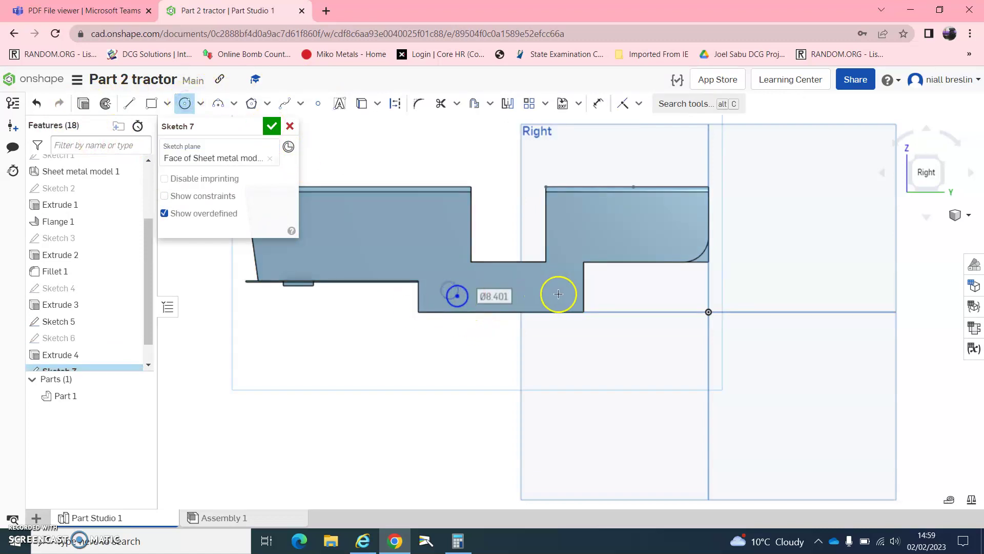
left_click(542, 288)
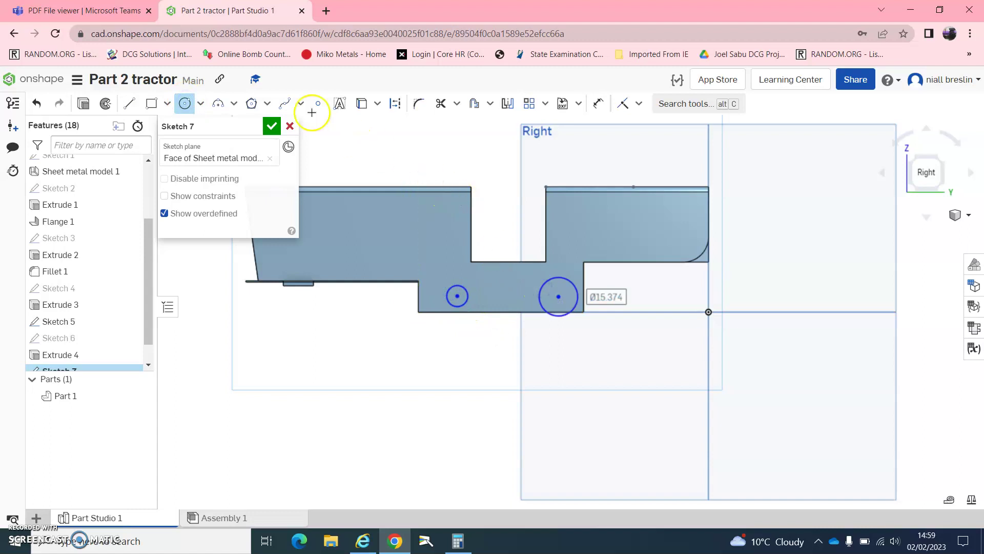
Check the hole positions in the PDF drawing and dimension each circle's centre 10 mm from the nearest end of the lower tab.
left_click(118, 10)
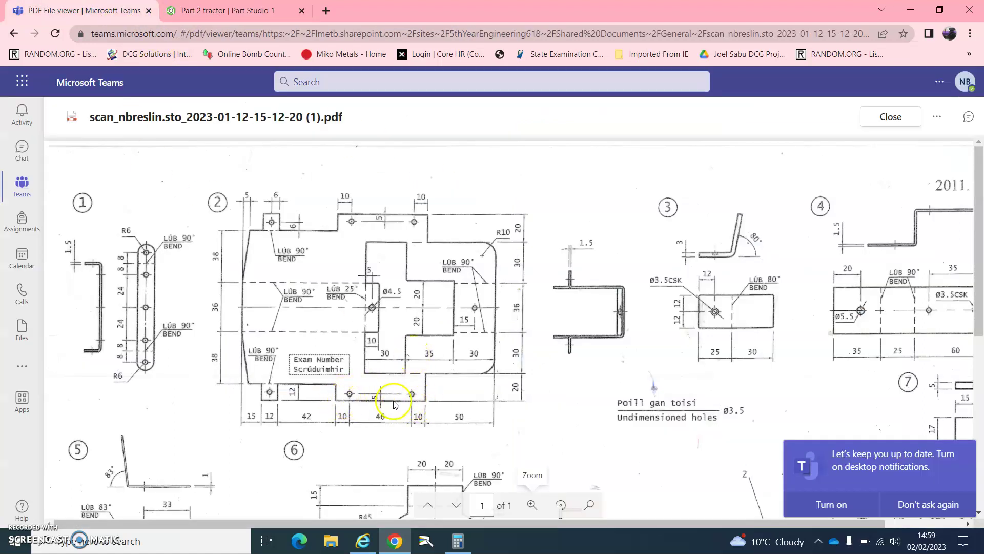
left_click(230, 11)
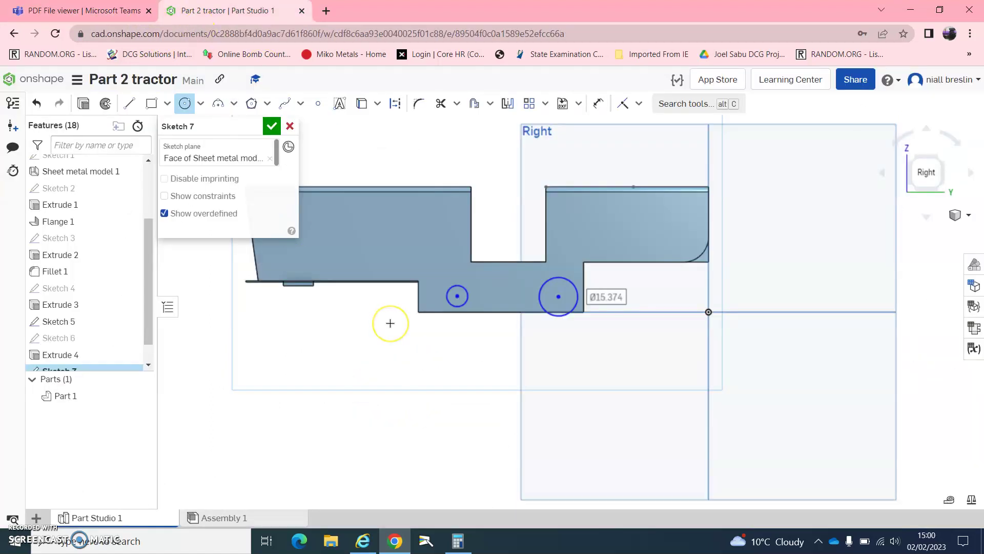
key("d")
left_click(418, 303)
left_click(457, 296)
left_click(430, 259)
type("10")
key("Return")
left_click(548, 285)
left_click(584, 293)
left_click(563, 269)
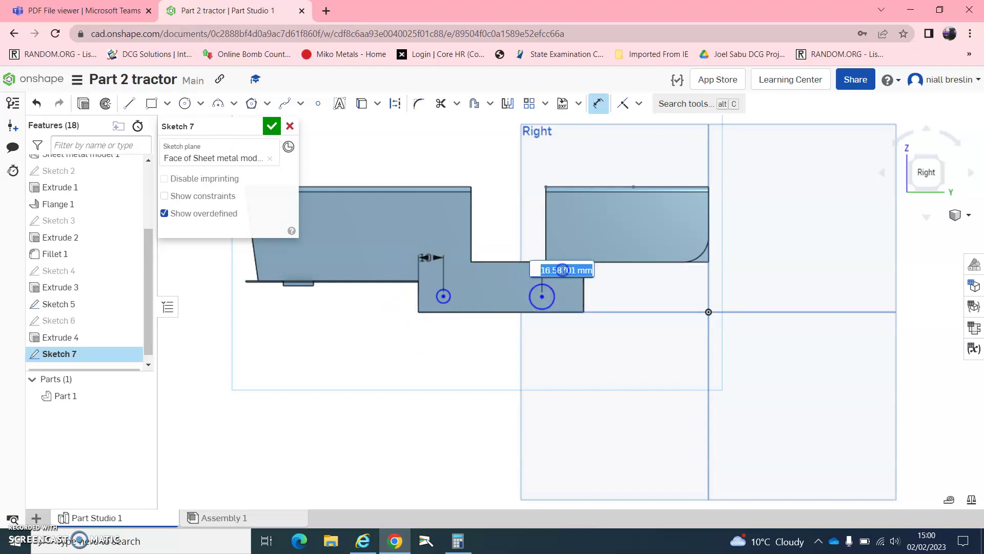
key("Return")
Dimension the rear circle's centre 5 mm above the tab's lower edge.
left_click(470, 315)
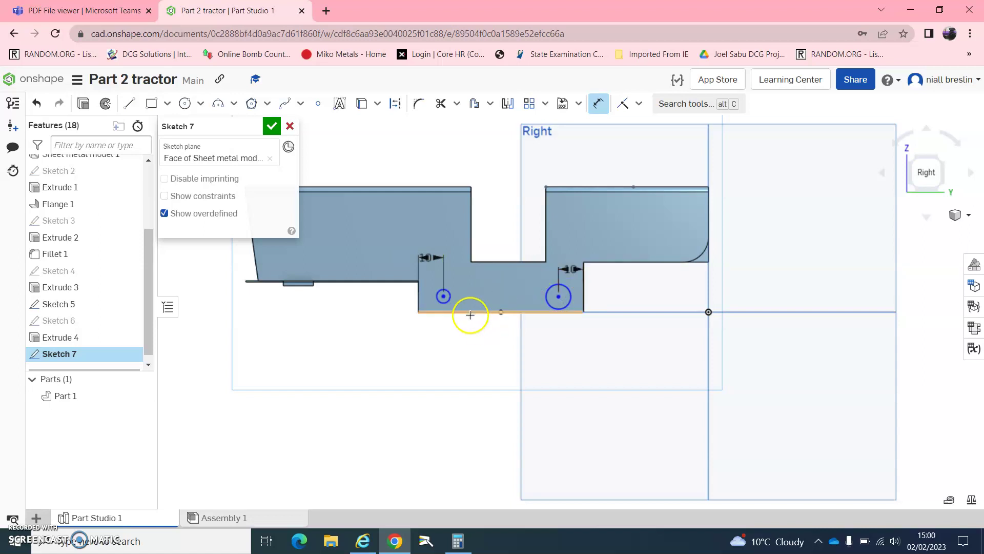
left_click(445, 297)
left_click(501, 297)
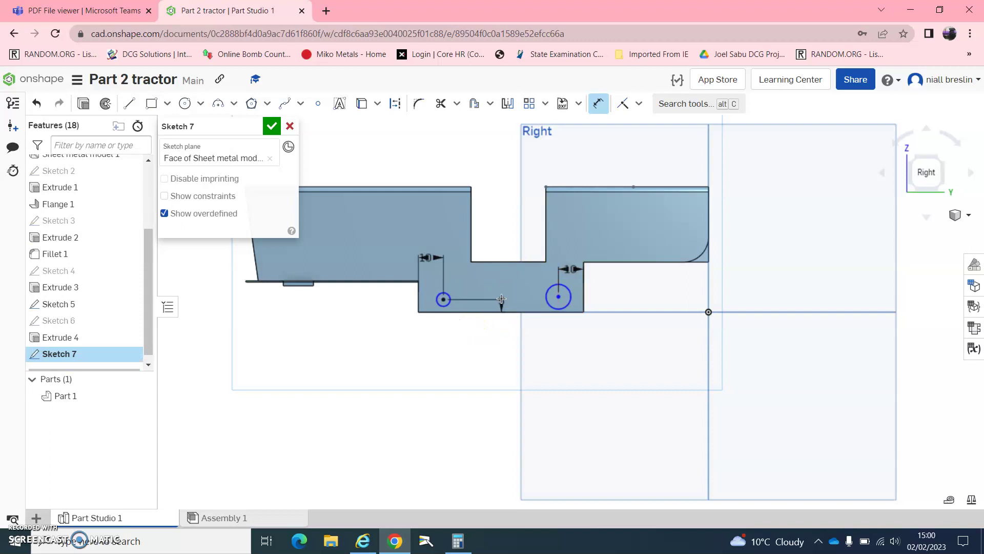
scroll(501, 299, "up", 2)
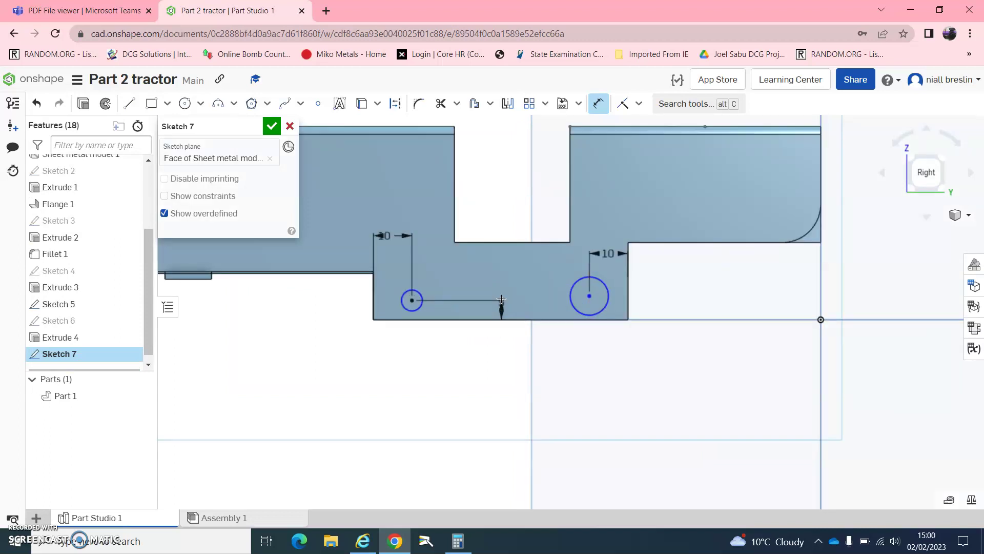
Align the centres of the two circles with a Horizontal constraint.
left_click(411, 300)
key("h")
left_click(589, 296)
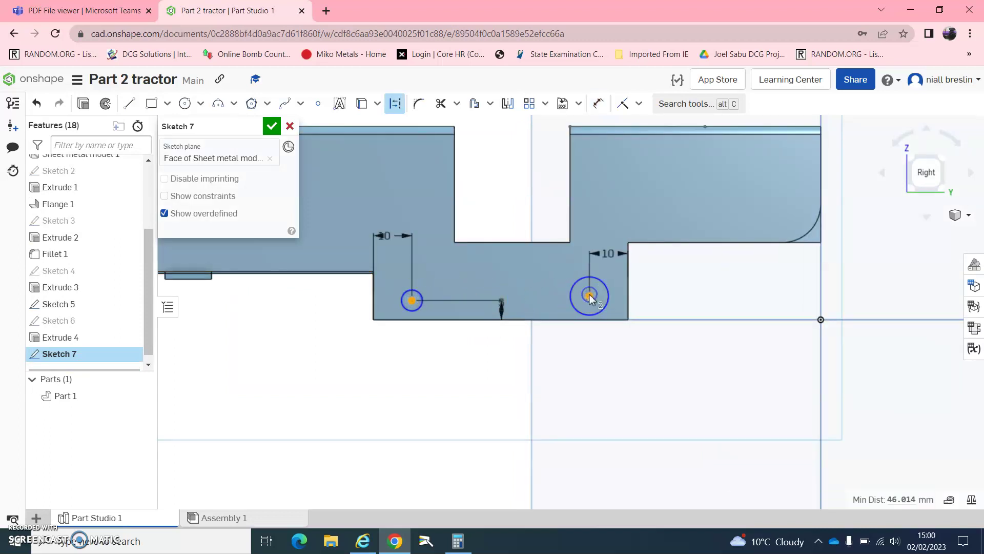
left_click(640, 104)
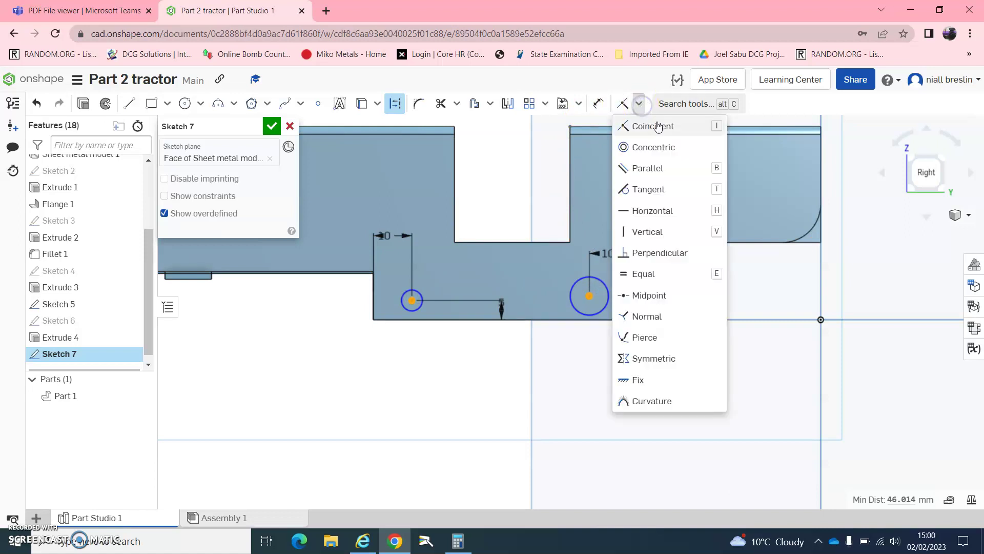
left_click(647, 210)
Make the two circles equal and set their diameter to 3.5 mm.
left_click(416, 290)
left_click(582, 291)
left_click(639, 103)
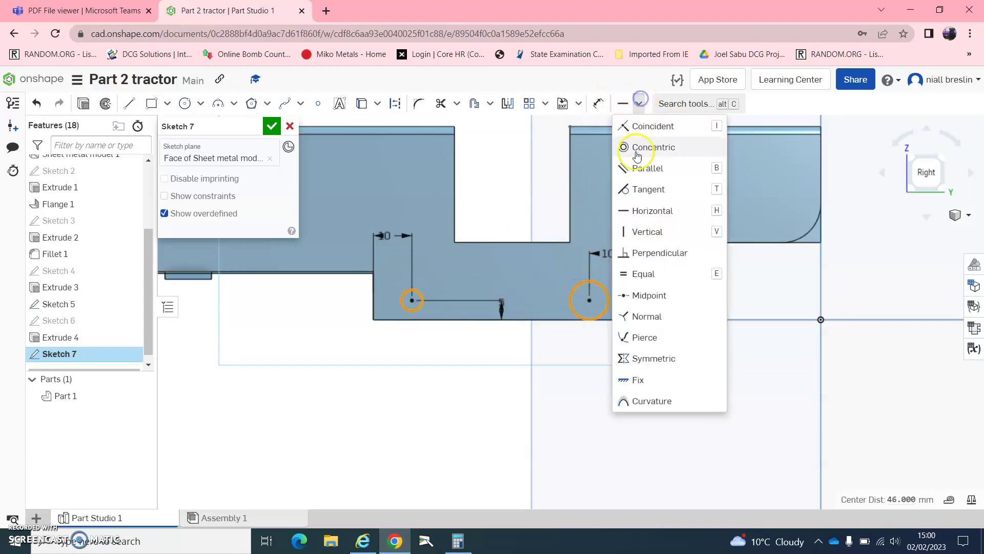
left_click(645, 276)
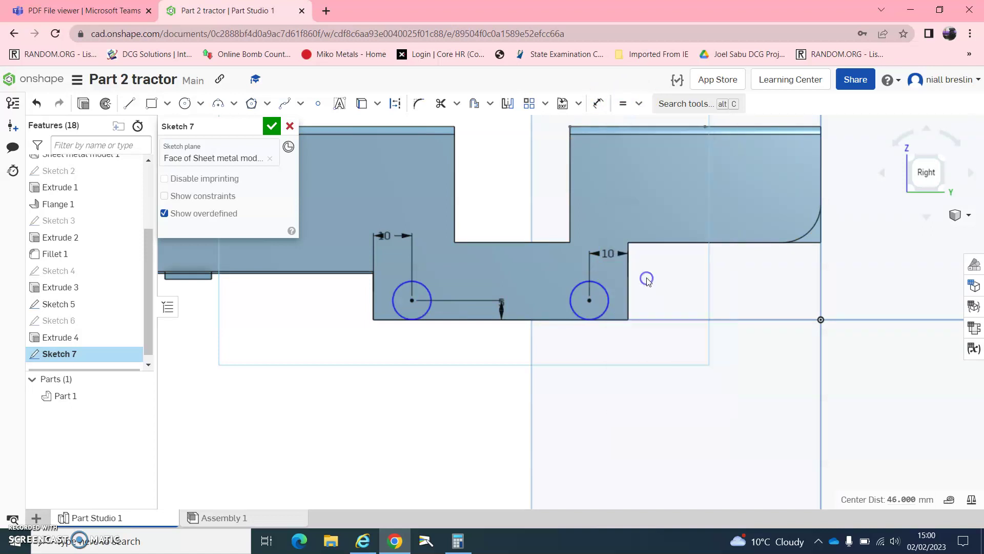
key("d")
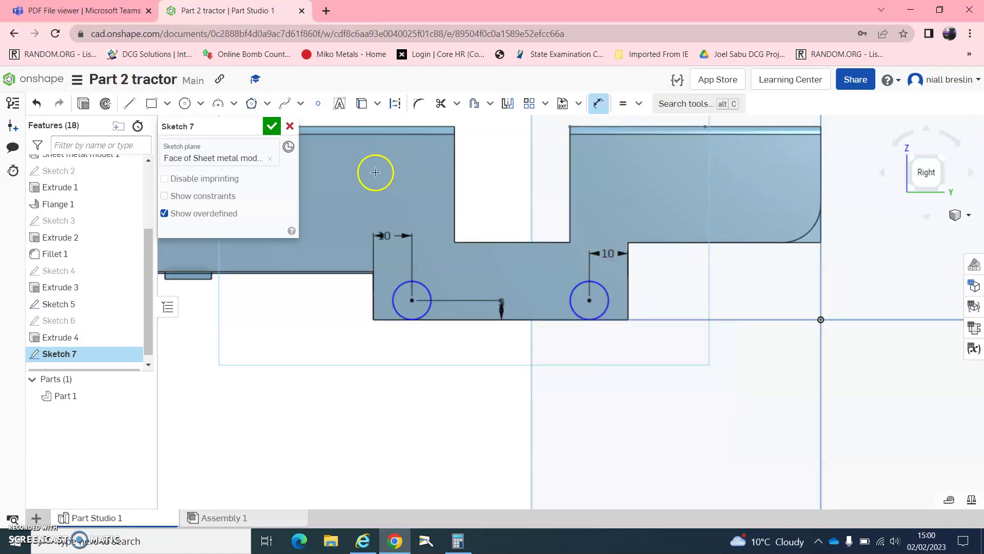
left_click(431, 290)
left_click(453, 268)
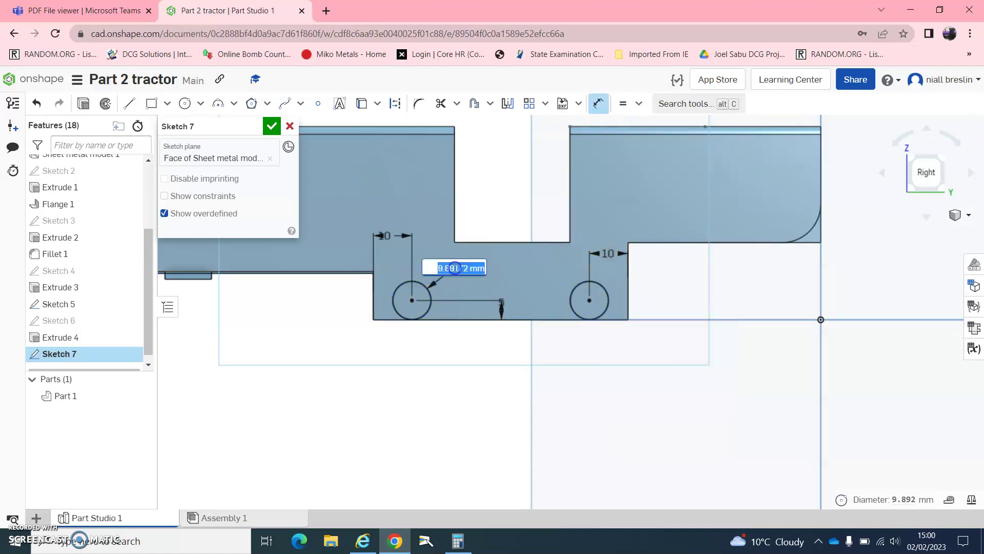
key("Return")
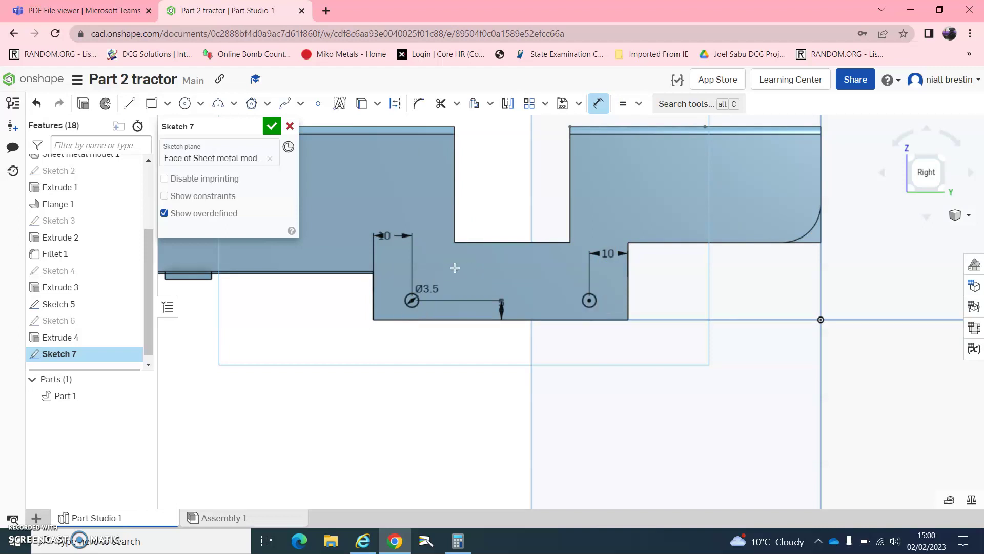
Extrude the two circles as a 62.6 mm deep cut through the lower tabs of both side walls.
left_click(107, 106)
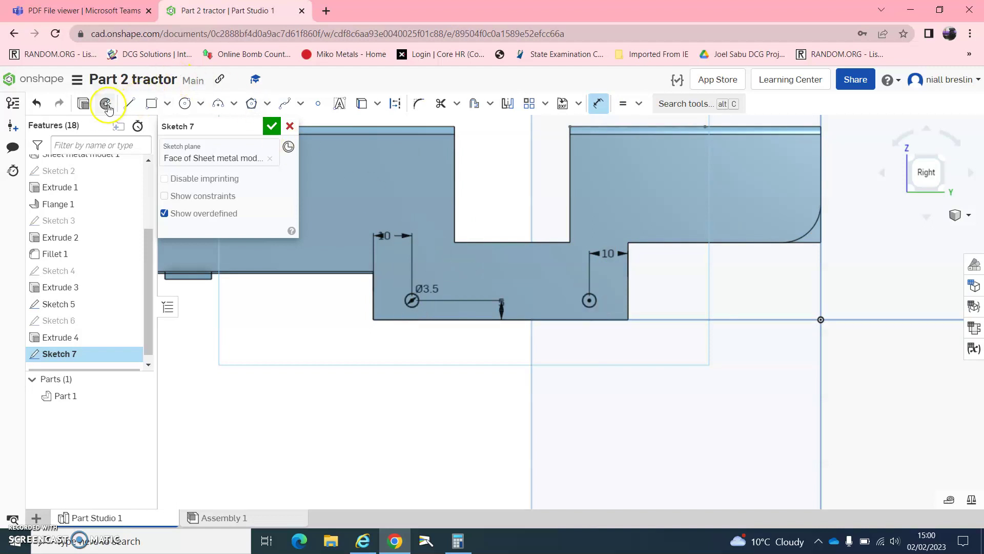
left_click(83, 104)
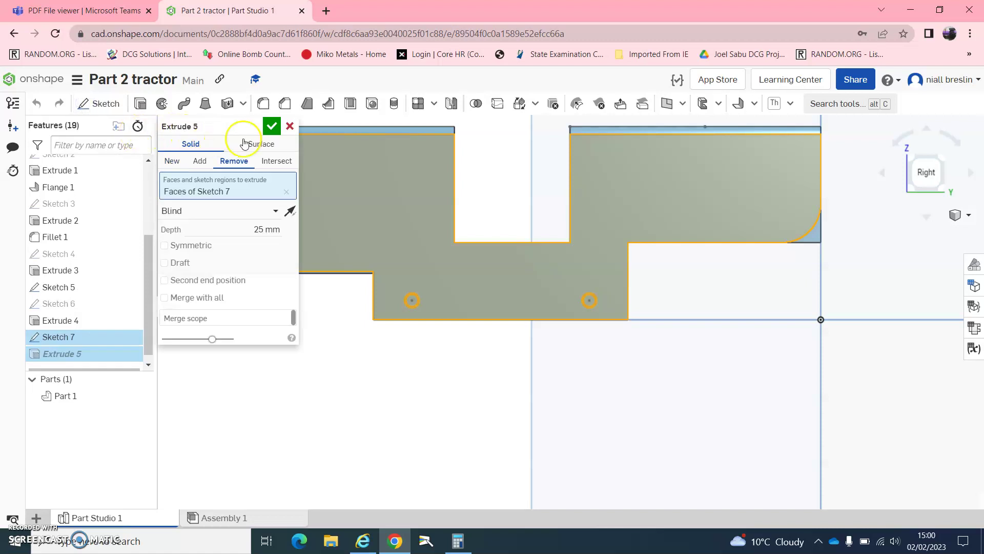
right_click_drag(341, 310, 457, 357)
left_click_drag(407, 277, 328, 245)
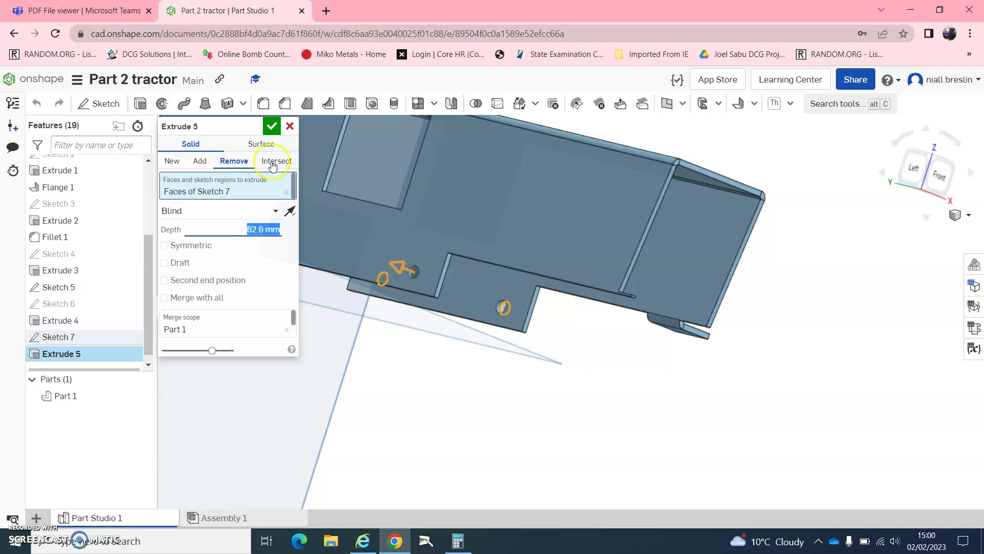
left_click(270, 126)
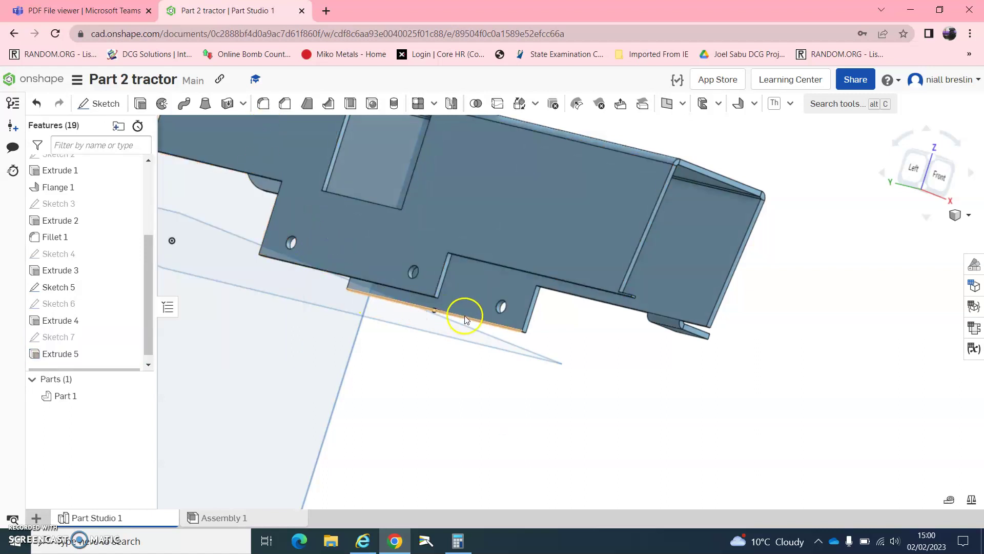
Inspect the holes in the lower tabs and return to the PDF drawing to check part 2's remaining holes.
scroll(501, 308, "up", 2)
scroll(501, 307, "down", 5)
mouse_move(501, 227)
right_mouse_down()
mouse_move(523, 200)
mouse_move(501, 209)
mouse_move(388, 177)
right_mouse_up()
left_click(77, 10)
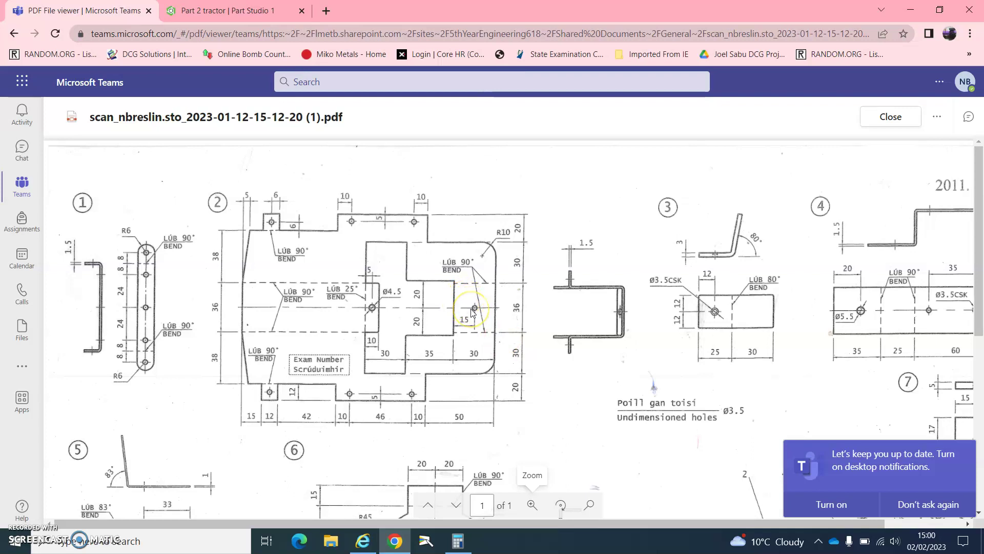
Switch to the Part 2 tractor model and start a flange on the top plate's thin end face at the cutout.
left_click(228, 10)
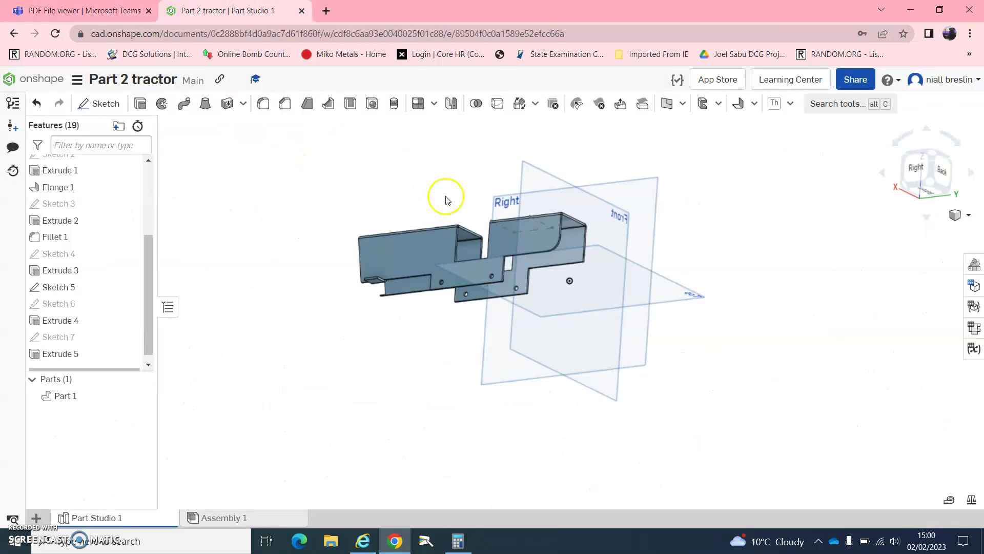
scroll(467, 189, "up", 5)
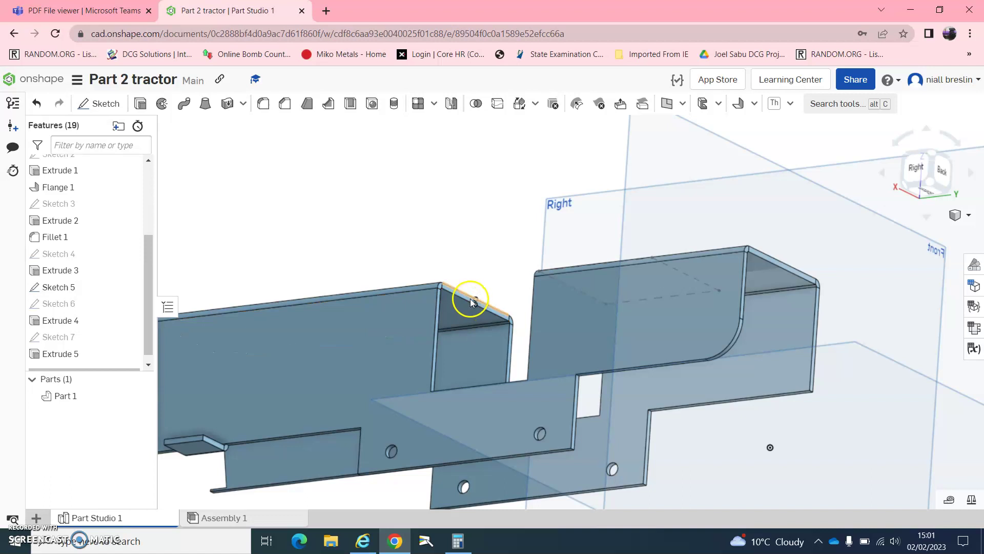
left_click(738, 106)
scroll(481, 303, "up", 5)
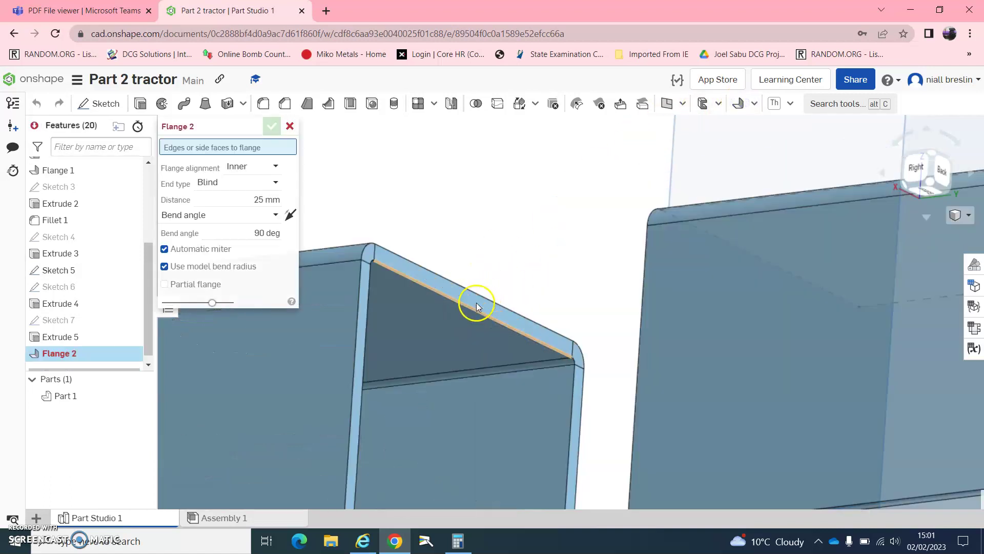
left_click(475, 298)
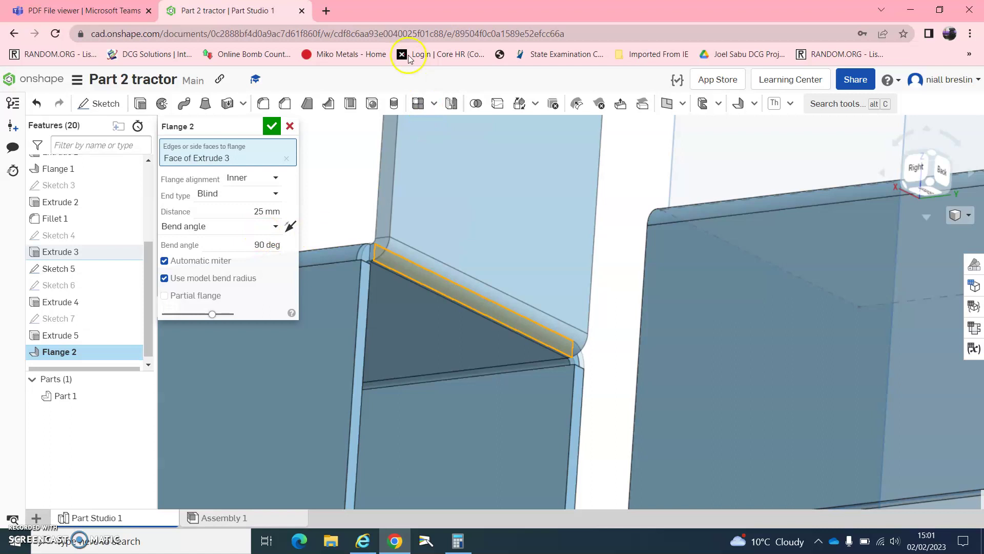
Check the bend angle in the PDF drawing, set the flange's bend angle to 25 degrees and reverse its direction to slope downward.
left_click(85, 10)
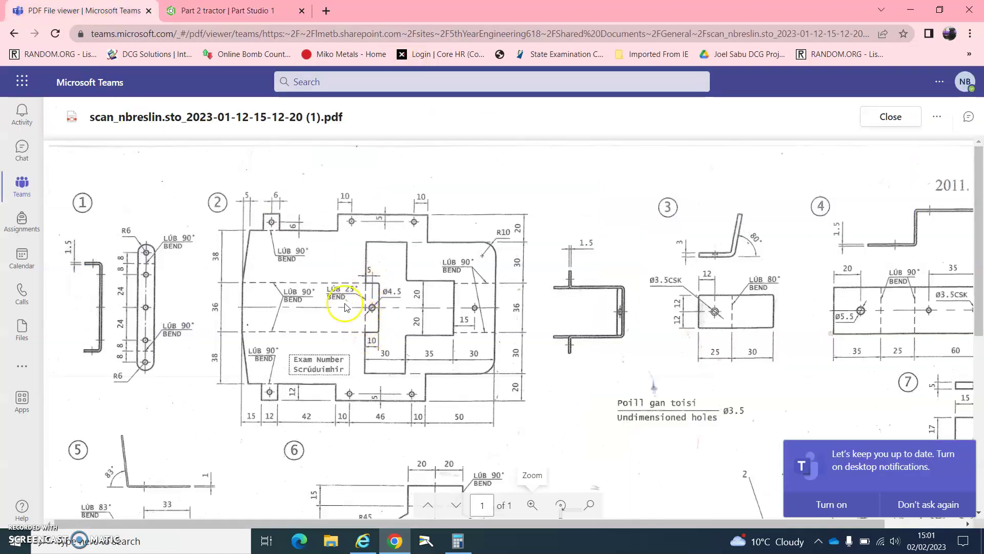
left_click(237, 9)
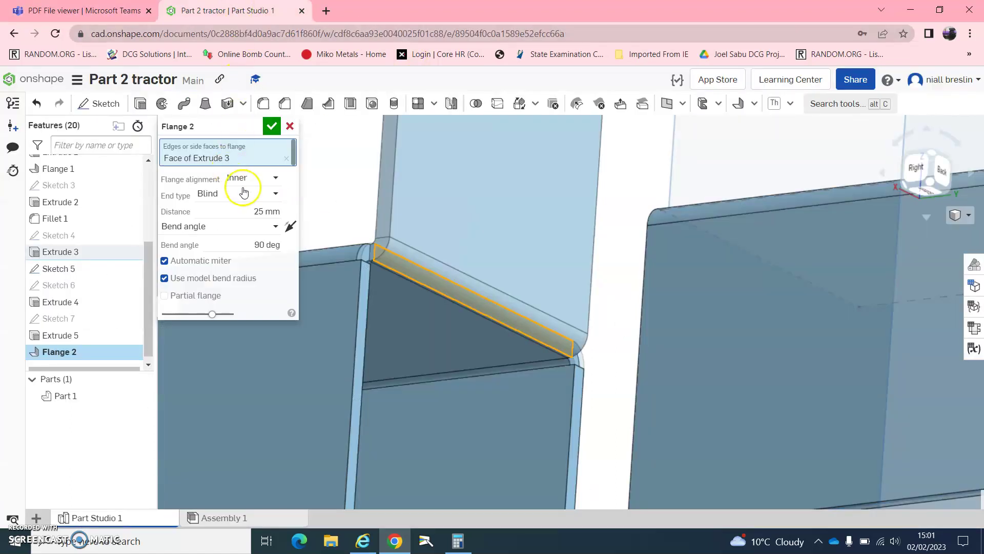
left_click(265, 243)
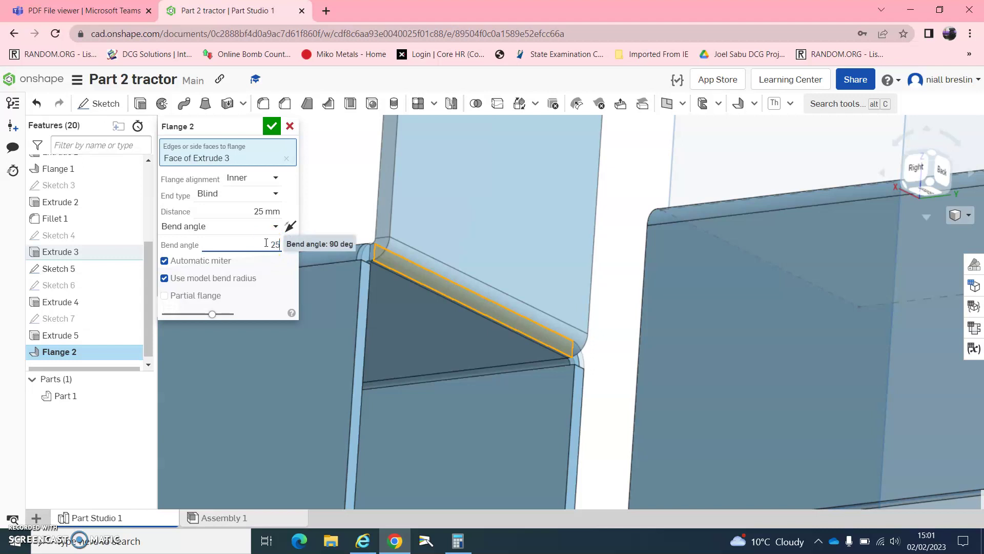
type("25")
key("Return")
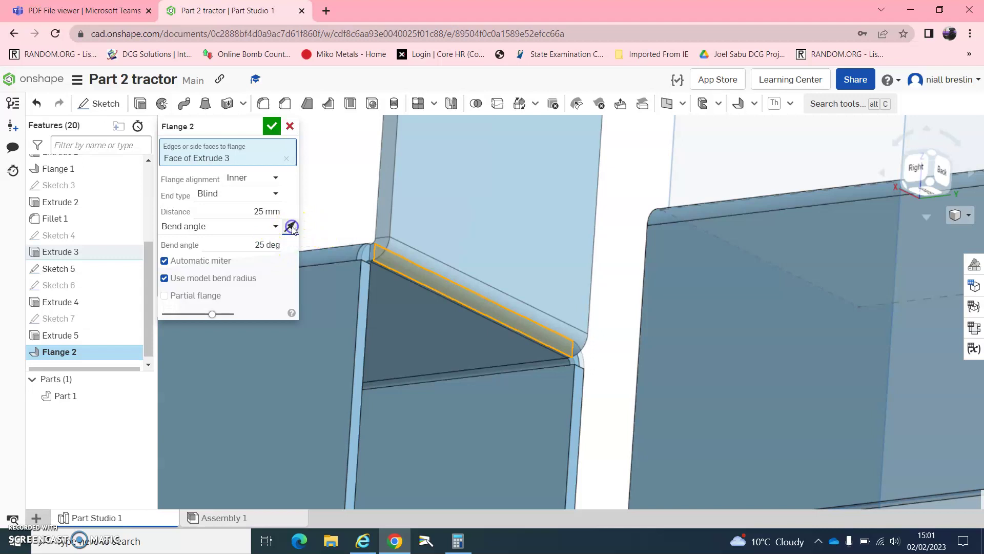
left_click(291, 227)
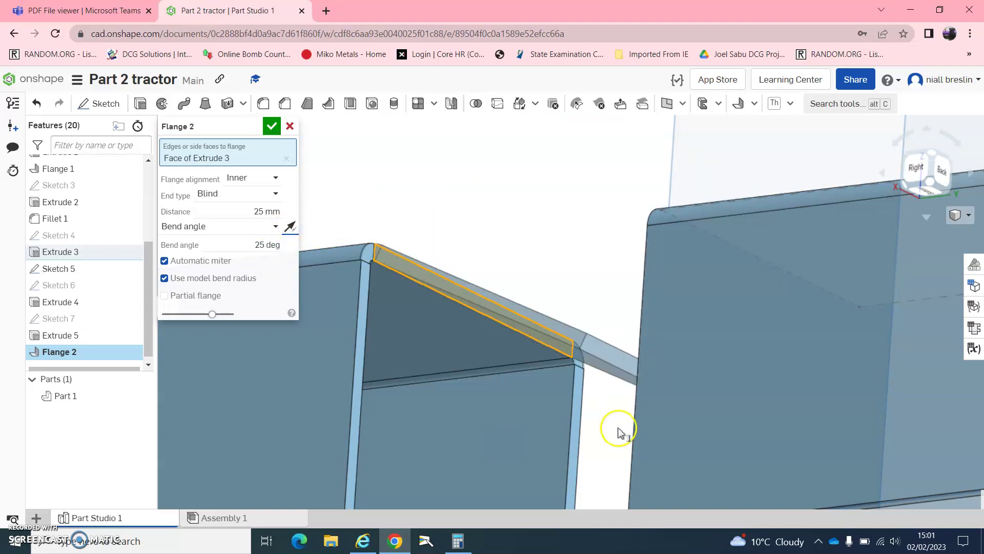
Check the flange length in the PDF drawing, set the distance to 10 mm and finish the flange.
left_click(84, 10)
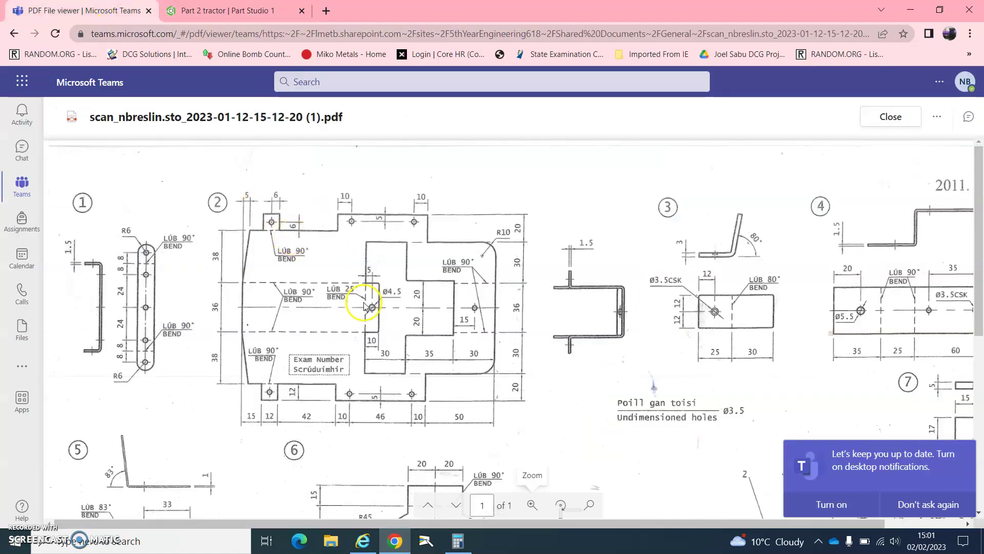
left_click(228, 10)
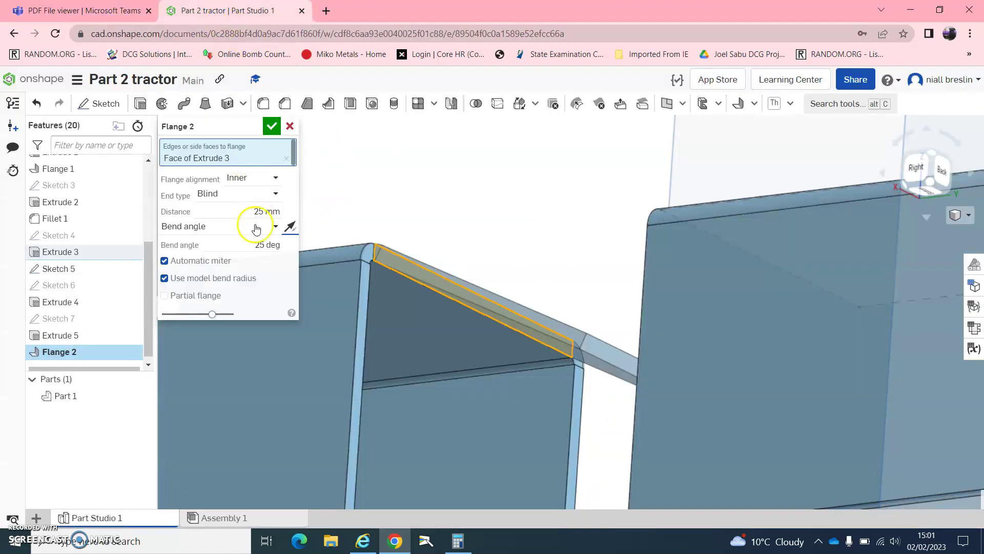
left_click(251, 205)
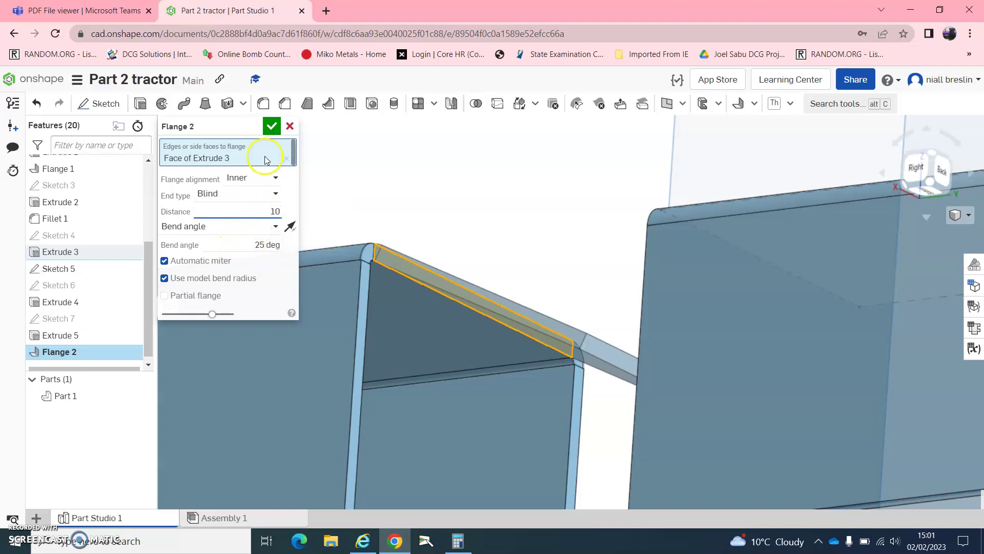
left_click(271, 127)
left_click(508, 267)
right_click_drag(503, 235, 492, 248)
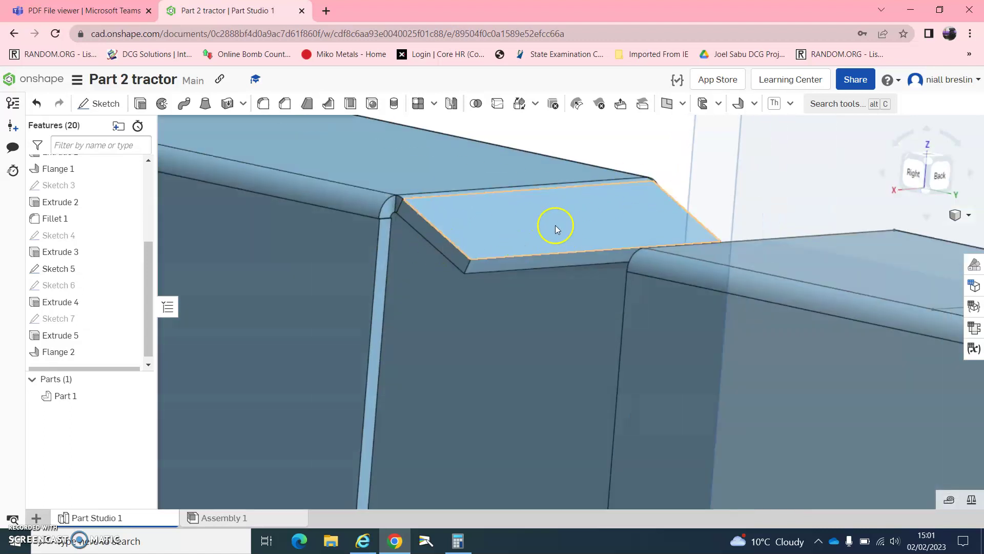
scroll(510, 234, "down", 10)
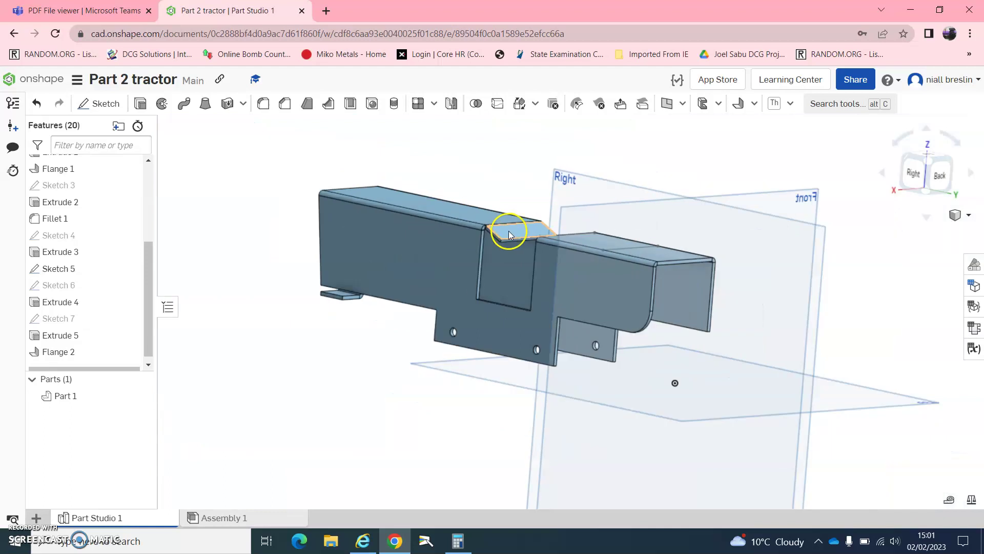